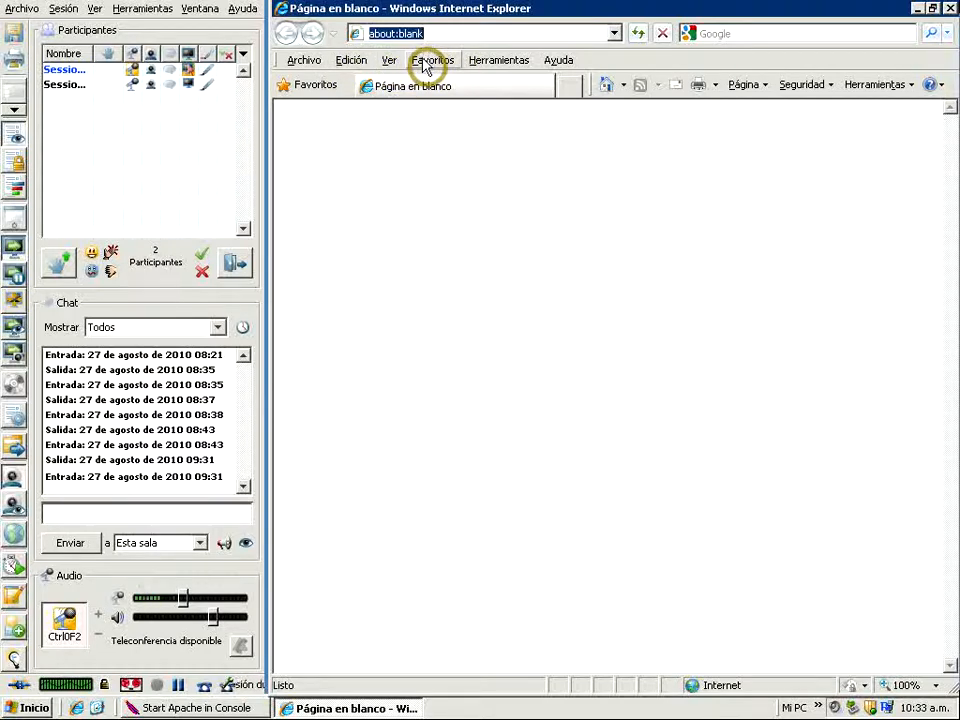
Step: Open the LILDBI WEB site from the favorites and enter its database administration area
click(426, 61)
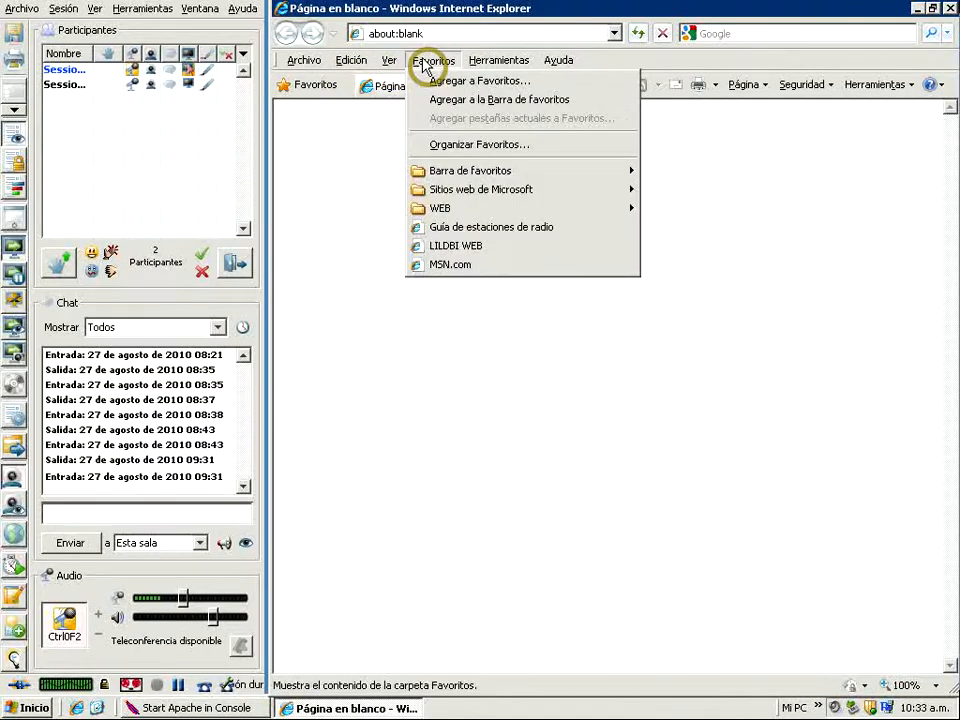
click(425, 250)
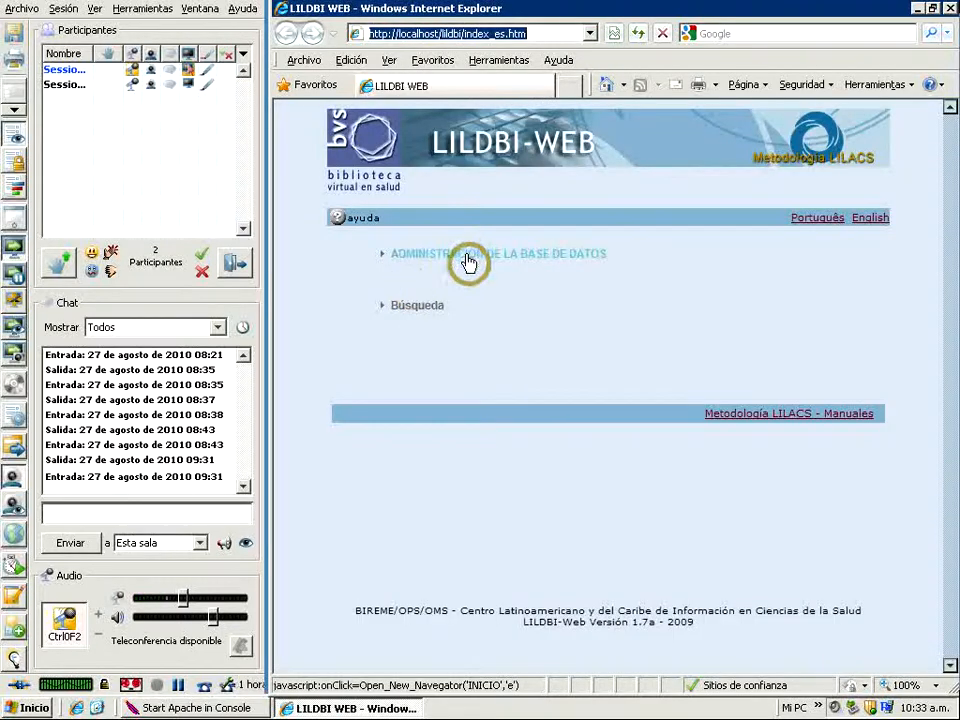
click(468, 256)
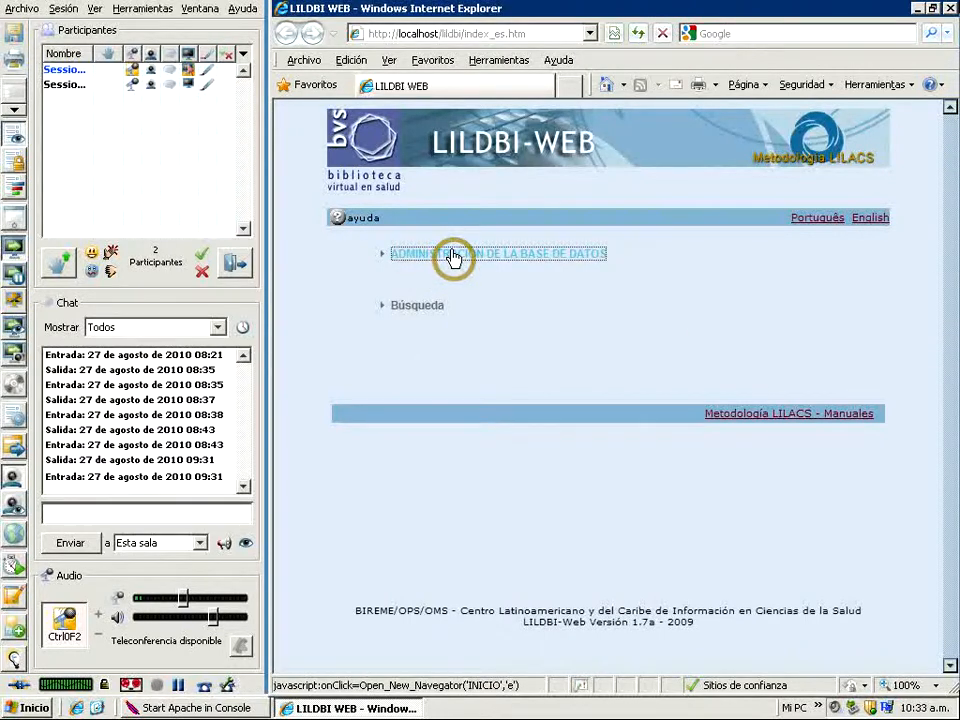
click(451, 259)
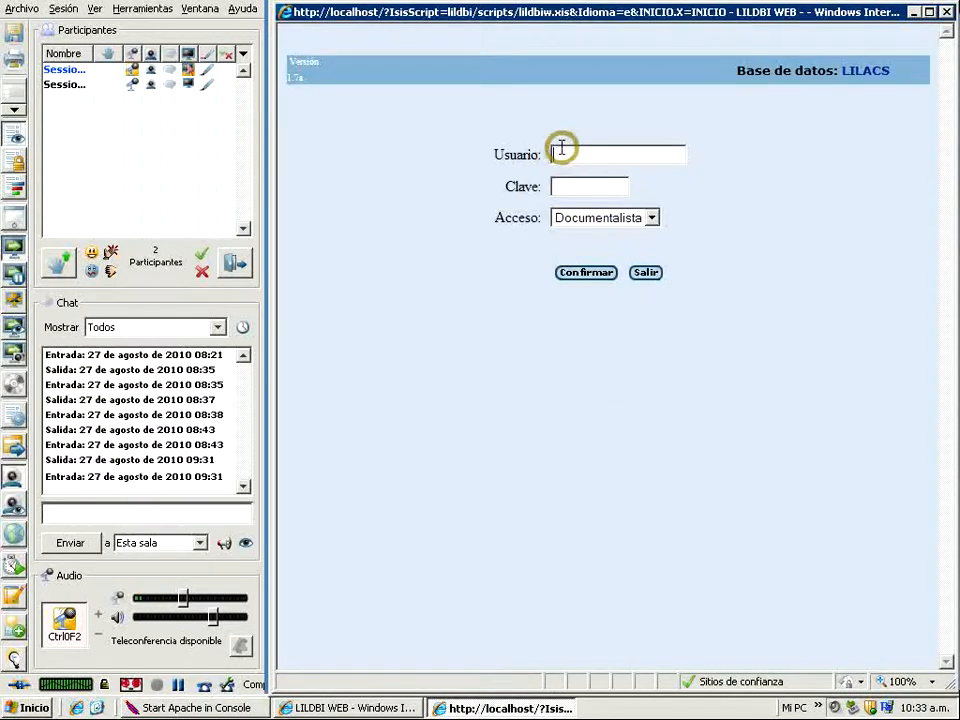
Step: Log in to the LILACS database with the user name and password, using Documentalista access
text(e)
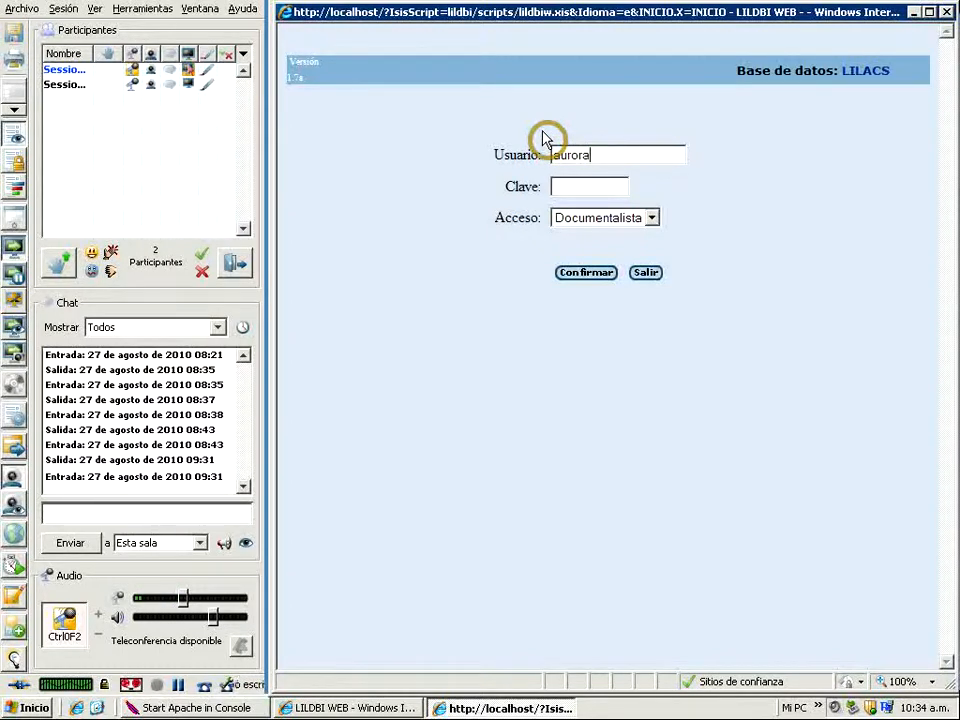
click(583, 189)
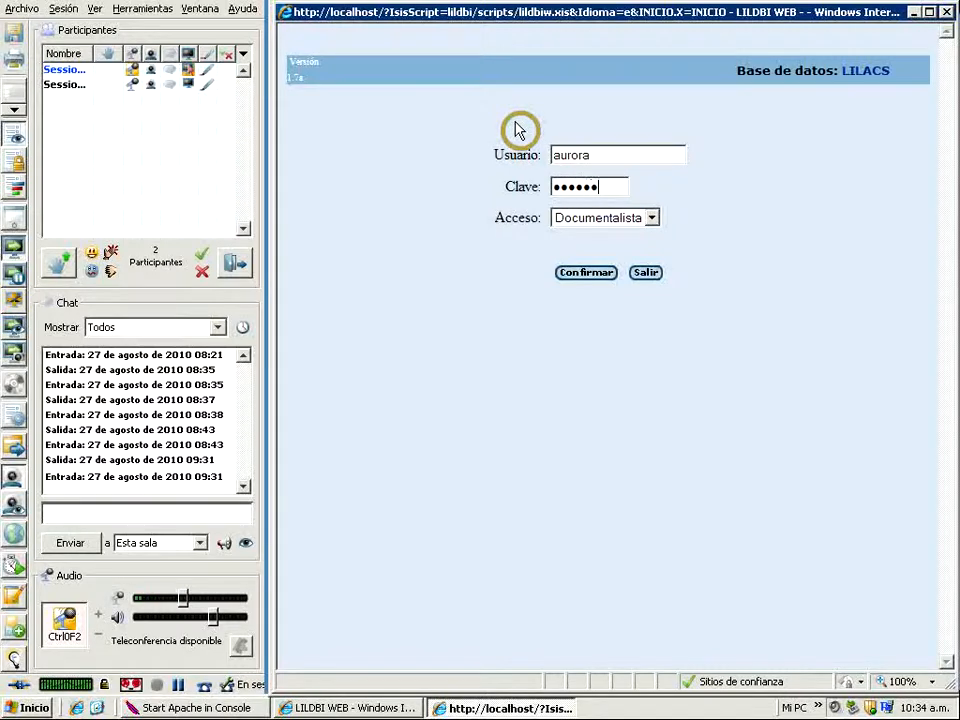
click(580, 274)
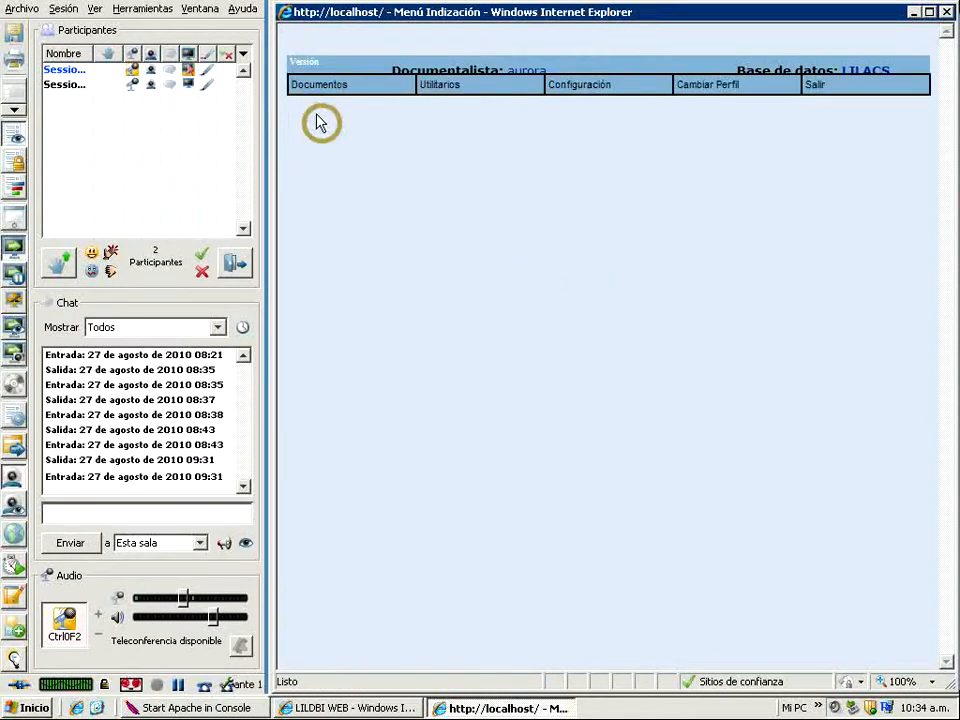
Step: Open document indexing and start indexing the source record of "Manual de pediatría 240"
mouse_move(380, 89)
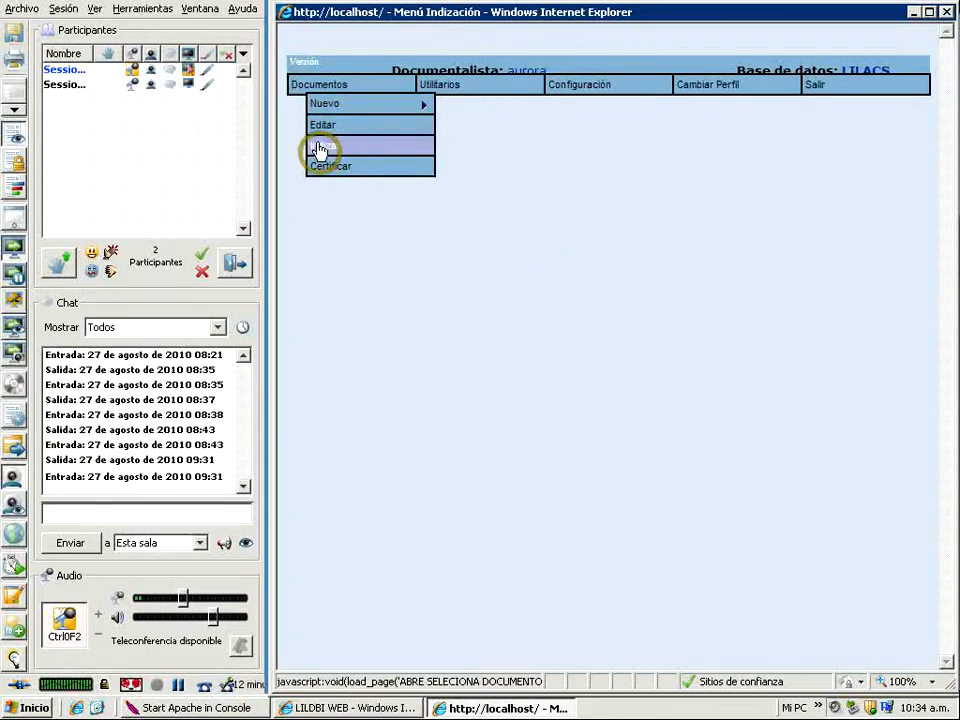
click(322, 148)
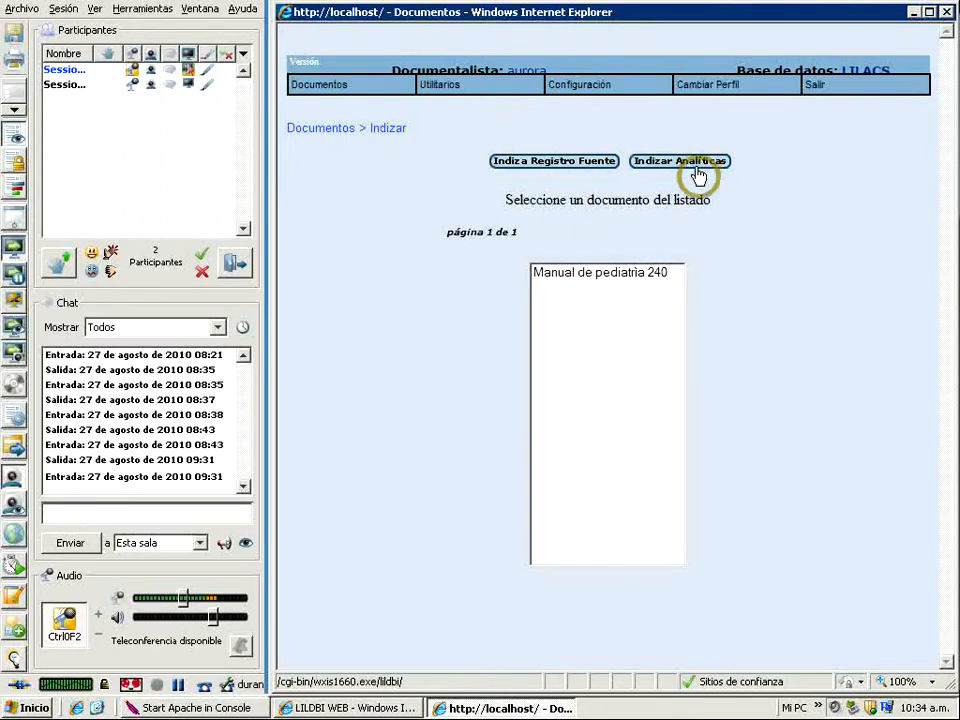
click(563, 283)
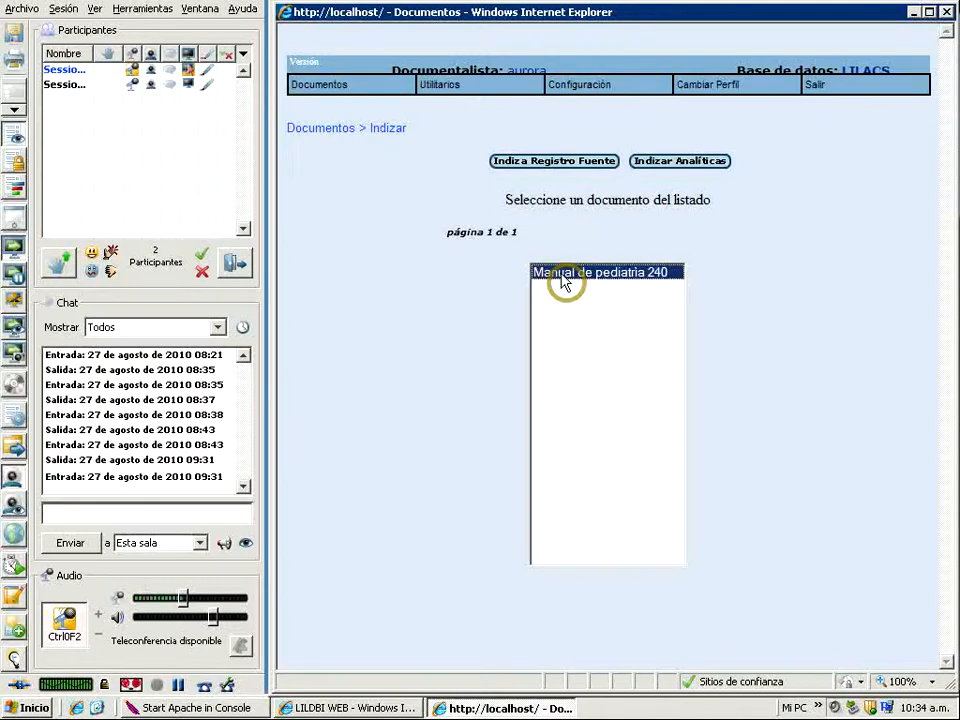
click(540, 168)
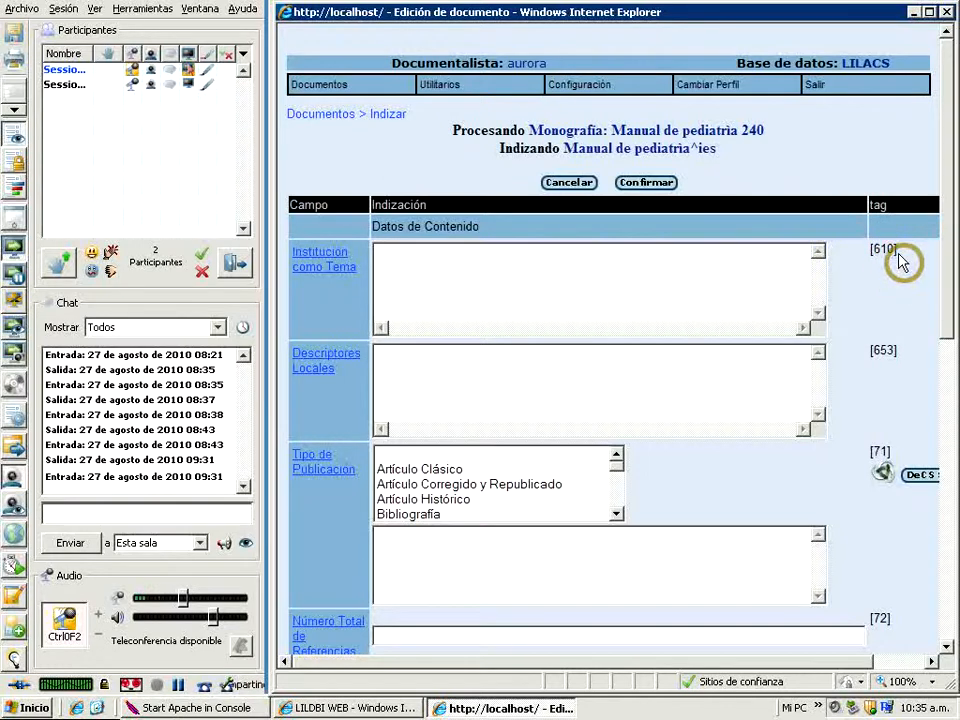
Step: Review all content-data fields of the indexing form, from Institución como Tema to Descriptor Secundario, including their tags and DeCS Server links
click(932, 662)
click(932, 662)
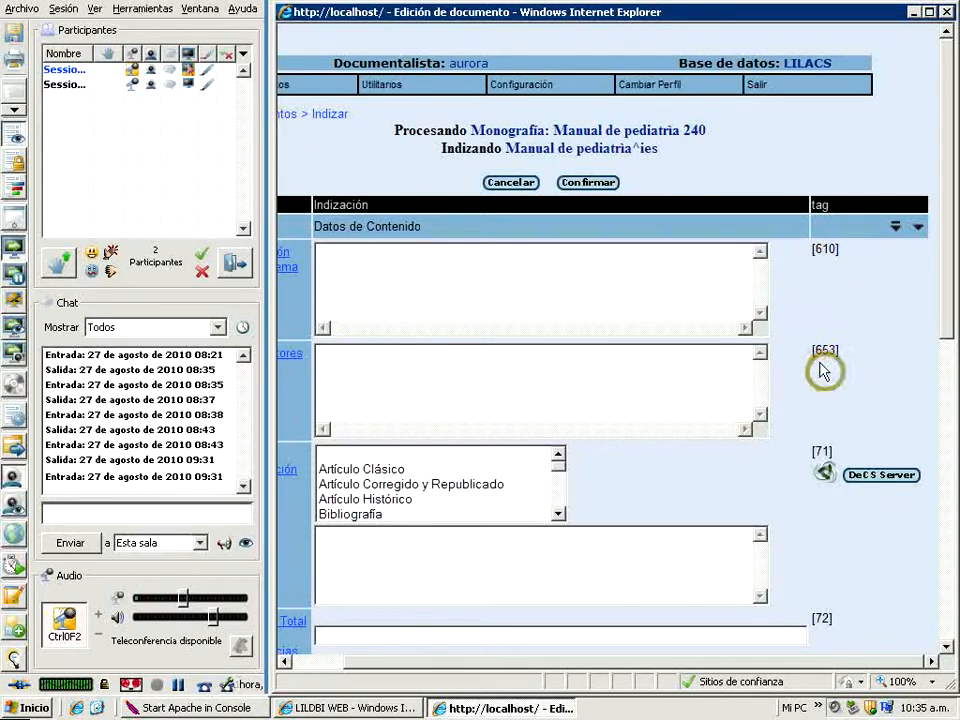
click(285, 662)
click(285, 662)
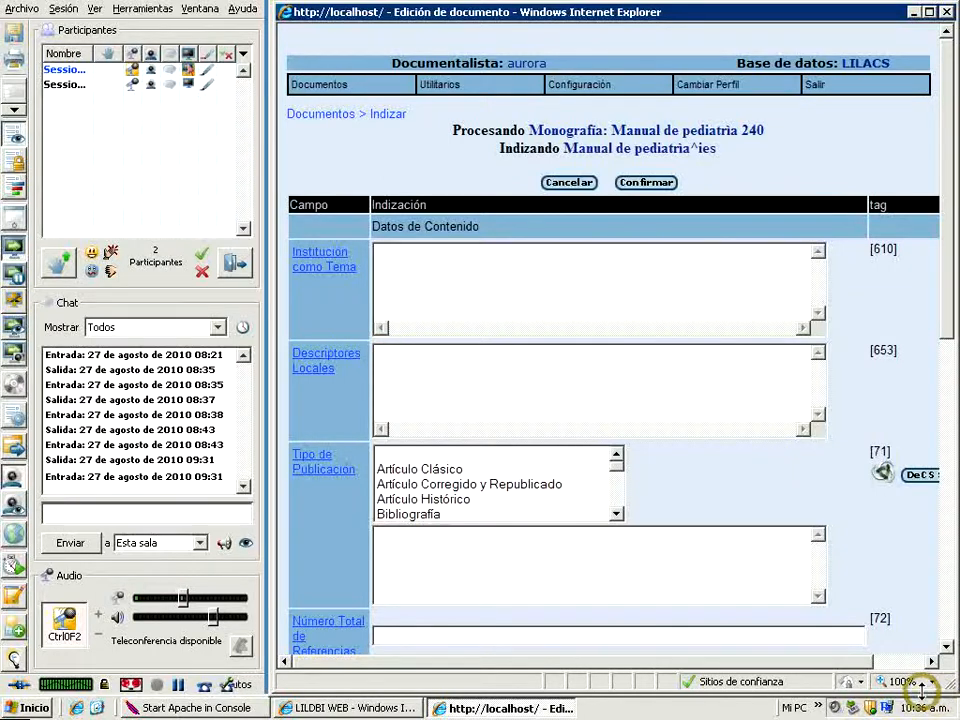
click(931, 661)
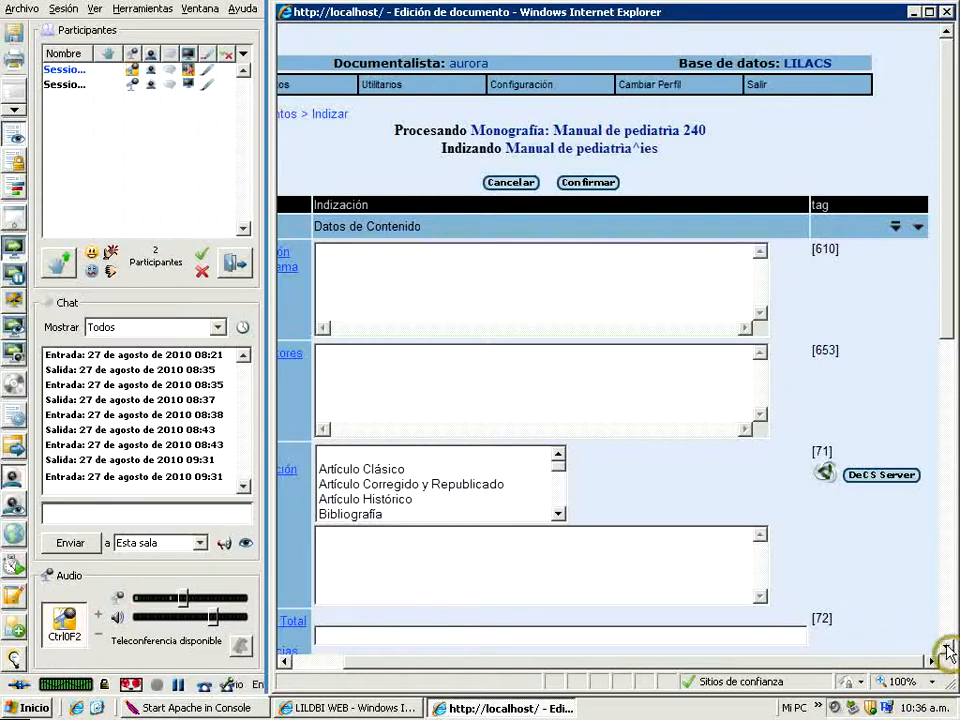
scroll(947, 652, down, 5)
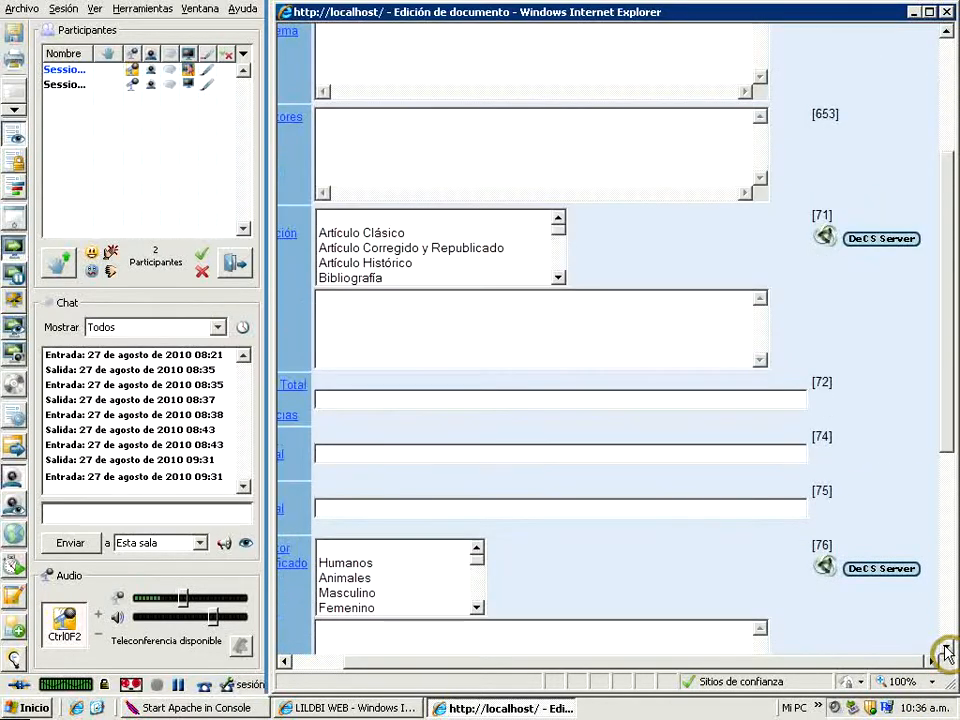
click(284, 661)
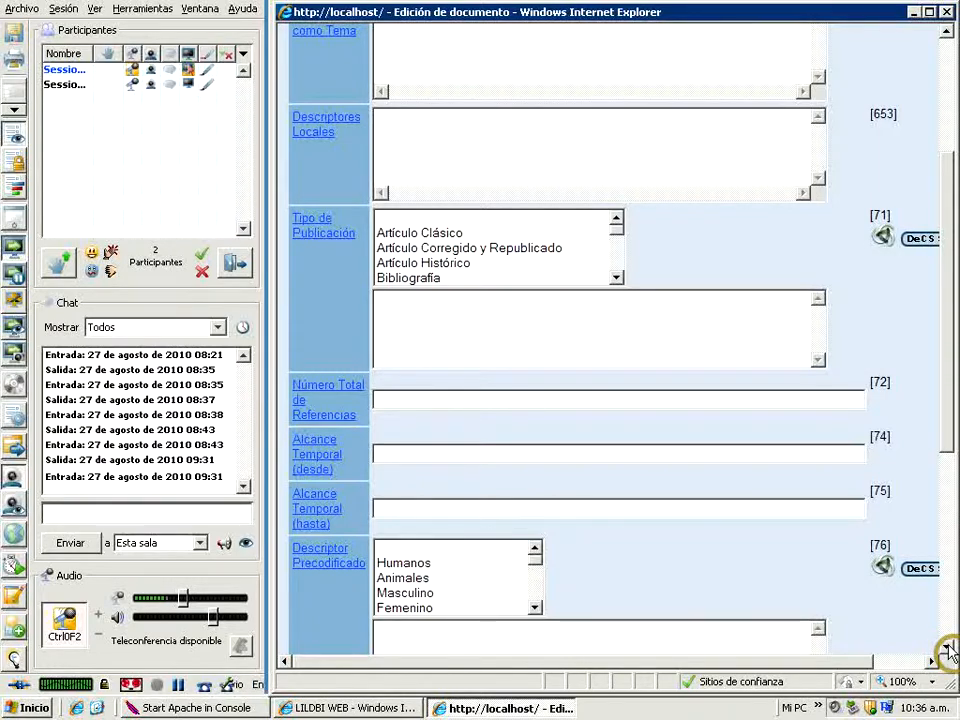
scroll(947, 650, down, 3)
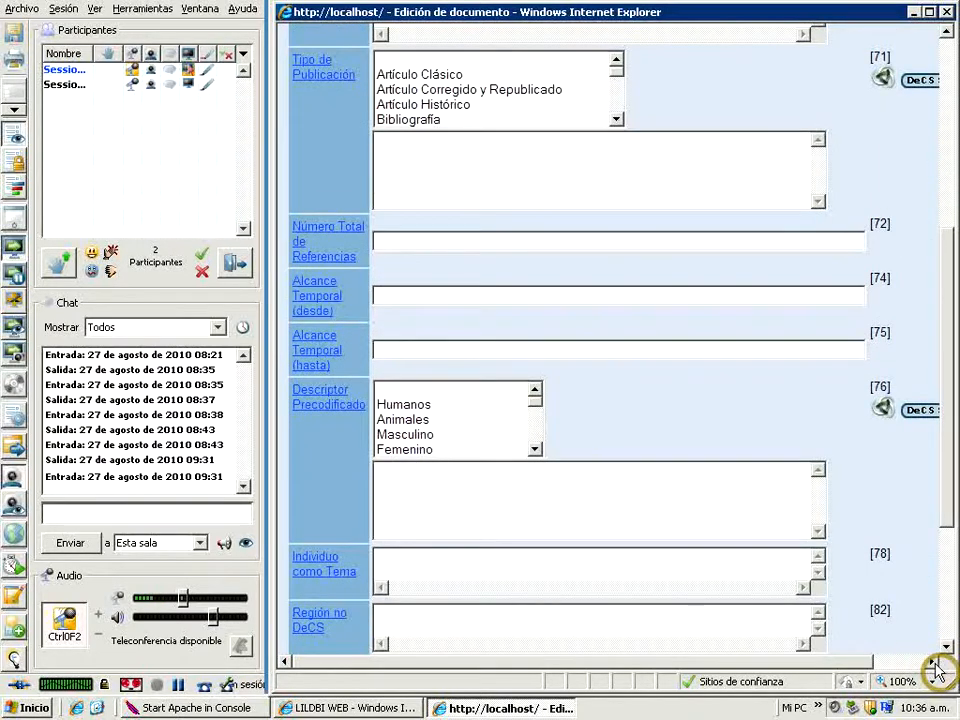
click(933, 662)
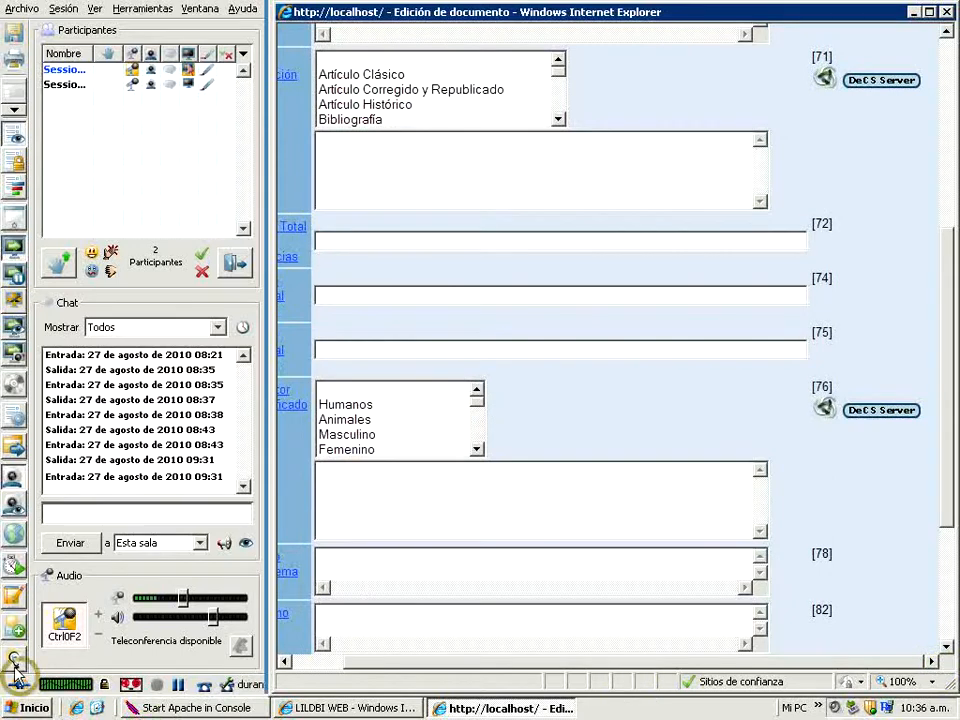
click(283, 662)
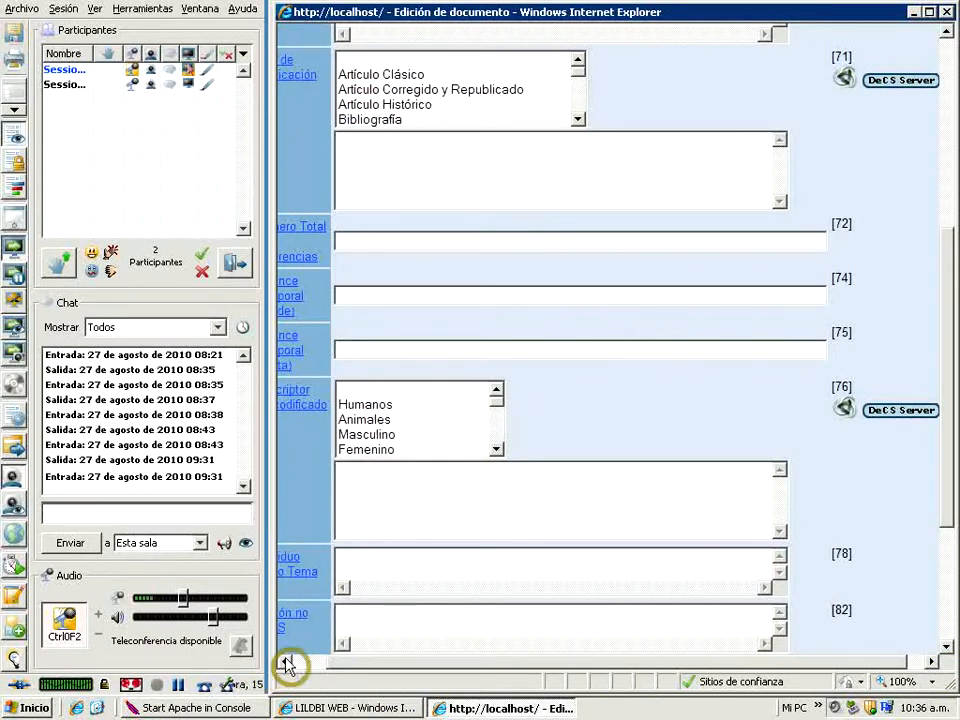
click(284, 662)
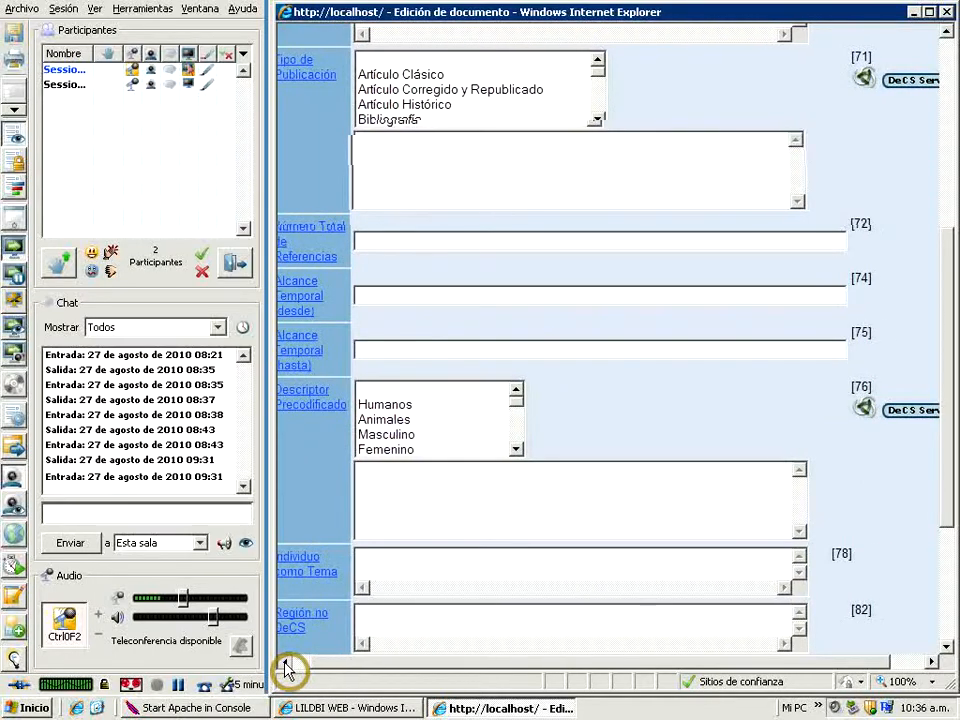
click(946, 650)
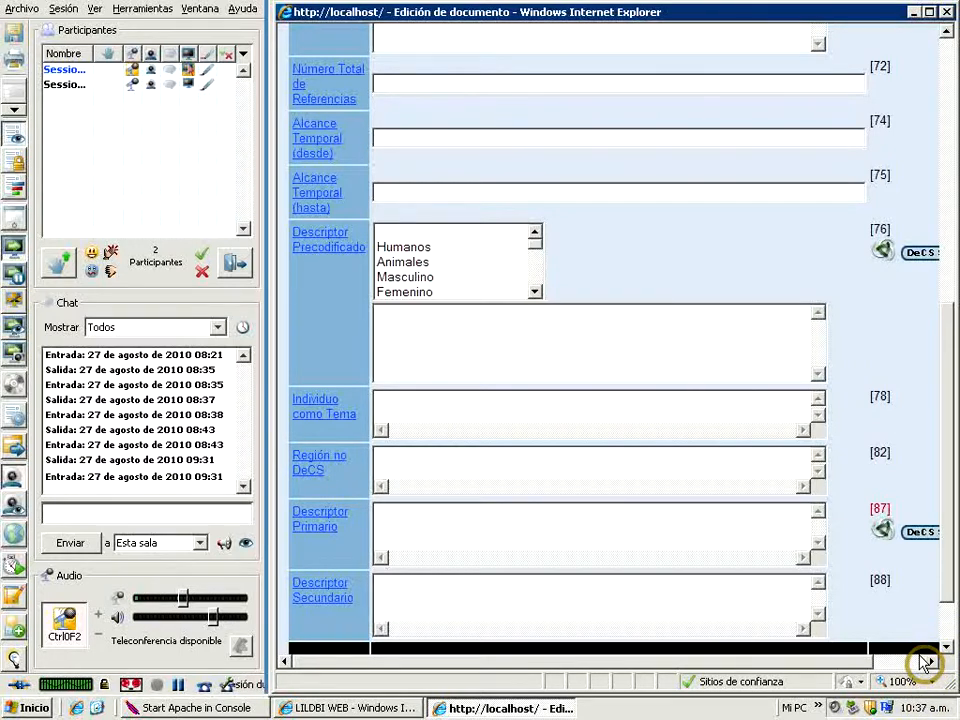
click(928, 662)
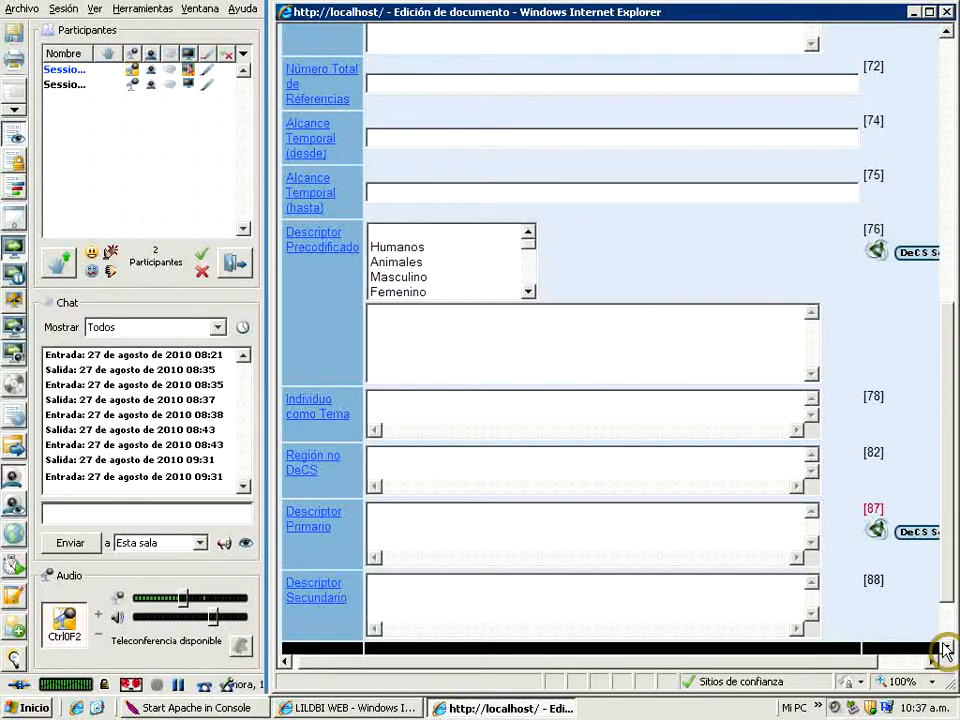
scroll(946, 652, down, 2)
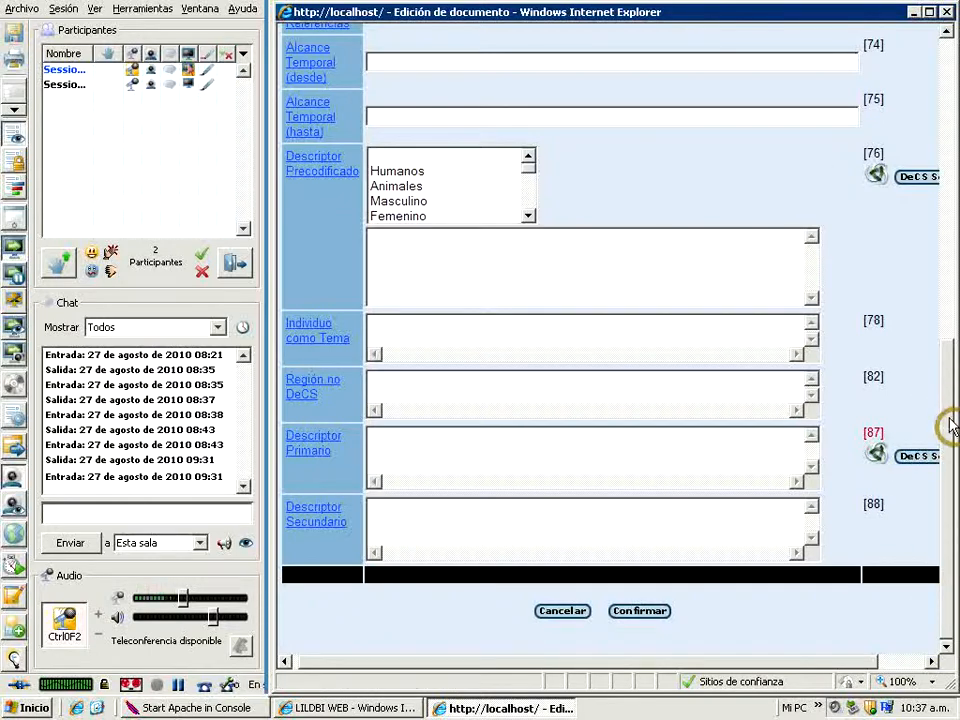
scroll(908, 317, up, 10)
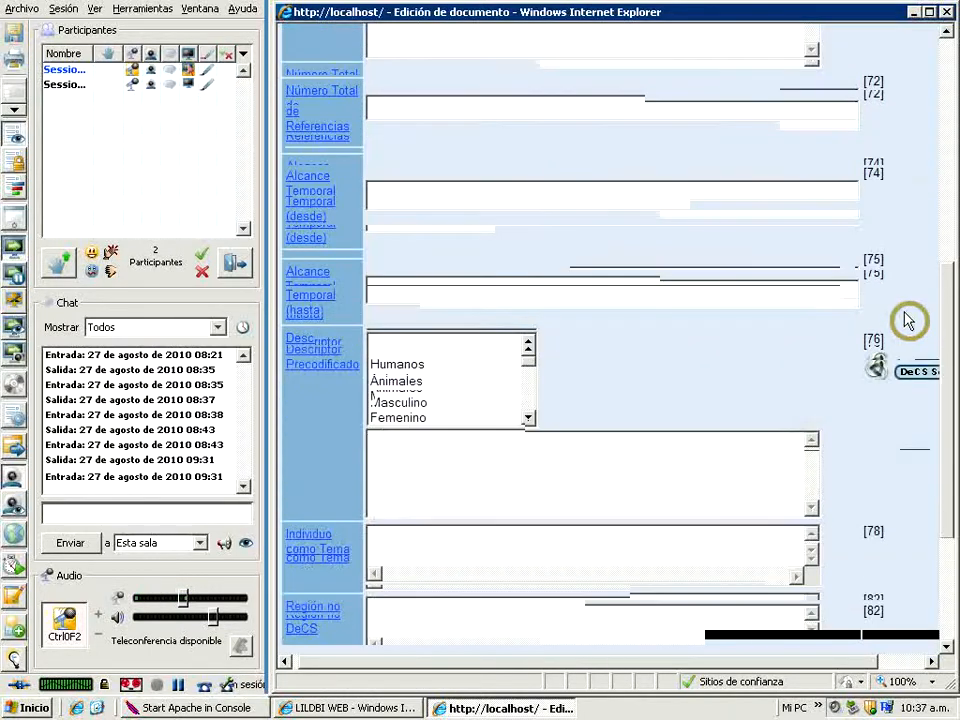
scroll(876, 172, up, 3)
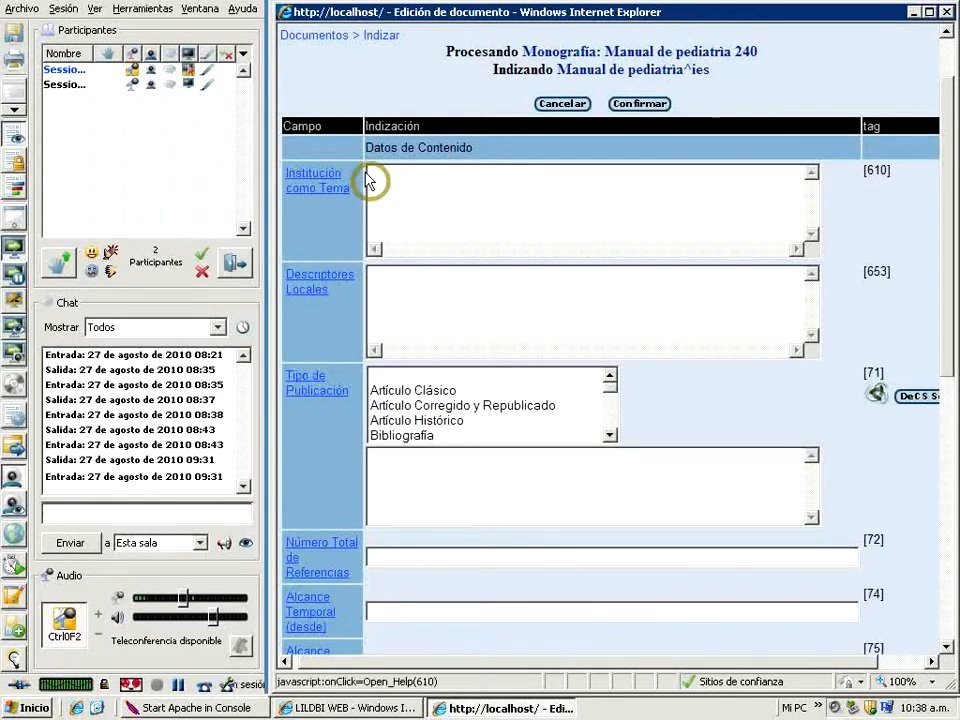
Step: Read the help pages for the Institución como Tema and Descriptores Locales fields, closing each one
click(316, 181)
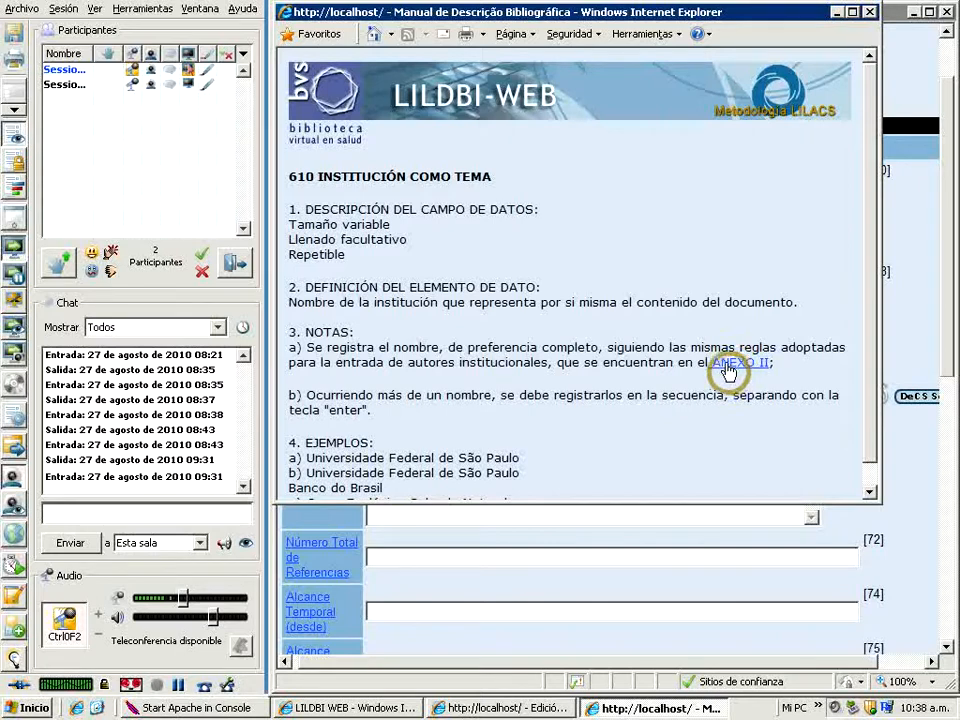
click(870, 494)
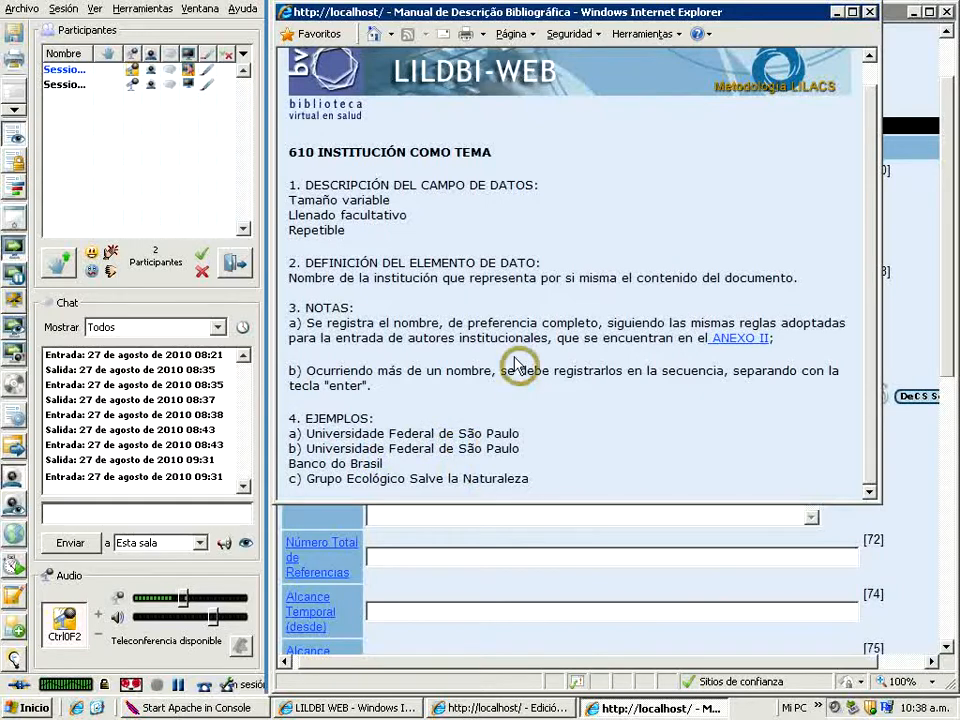
click(874, 17)
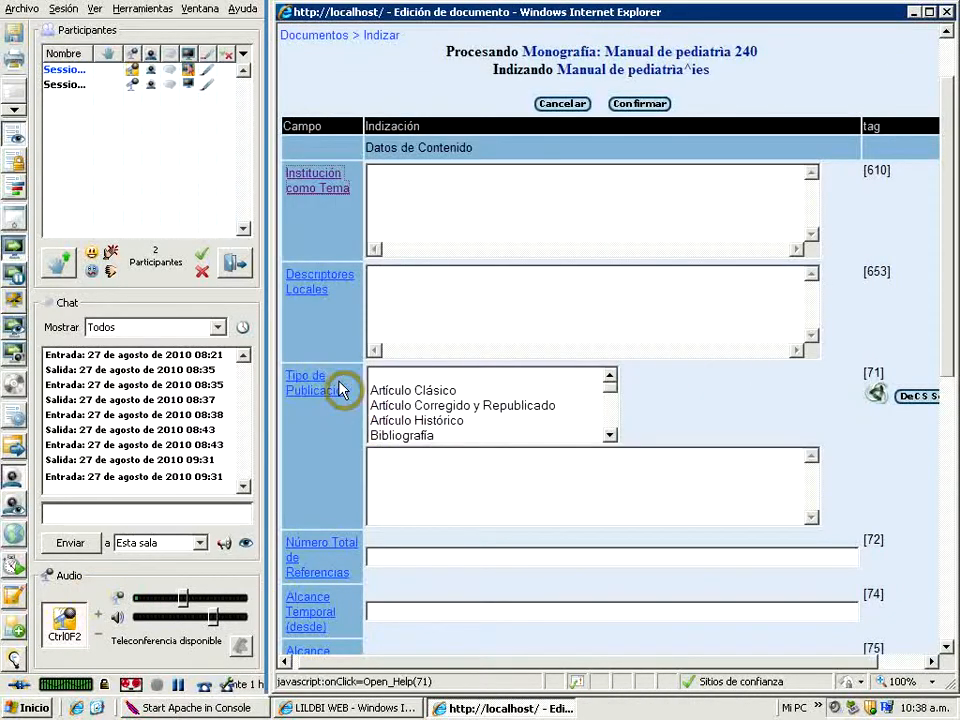
click(317, 289)
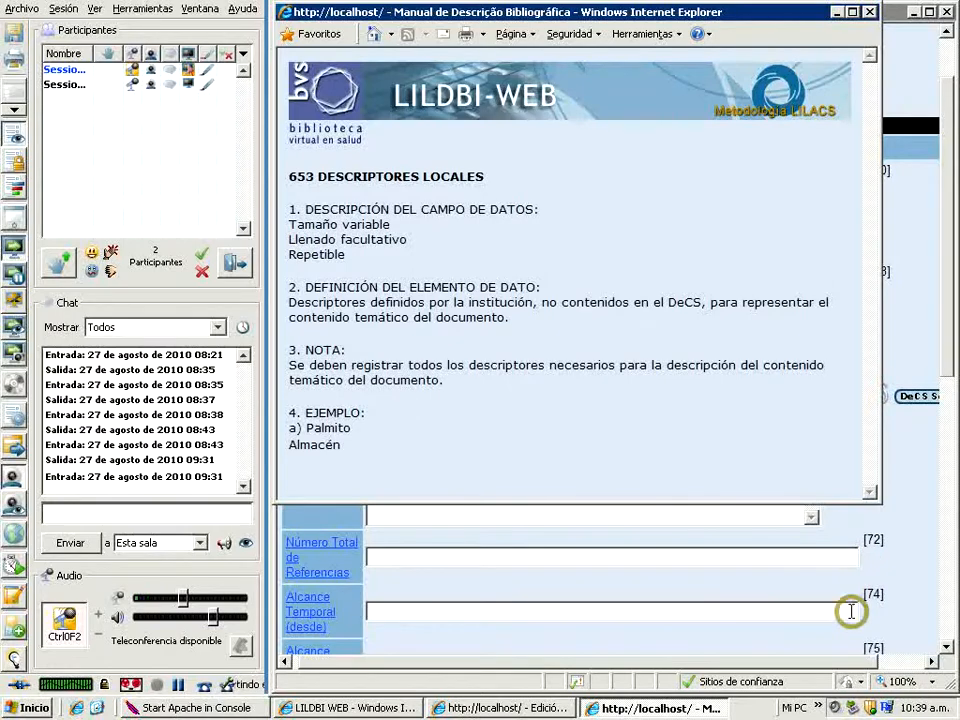
click(874, 13)
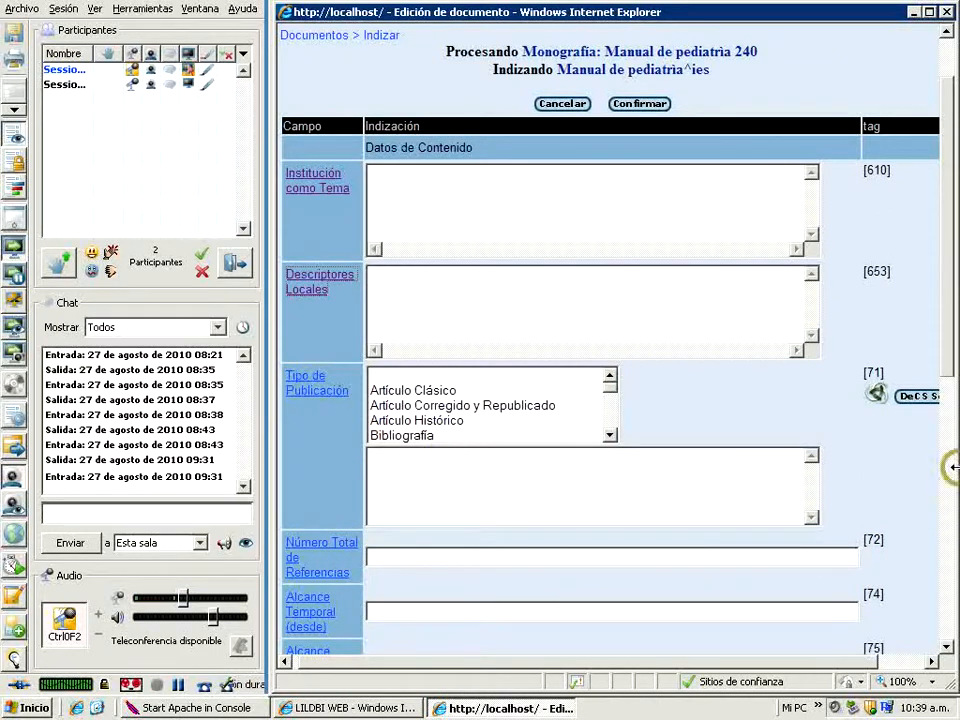
Step: Read the help page for the Tipo de Publicación field and close it
click(946, 647)
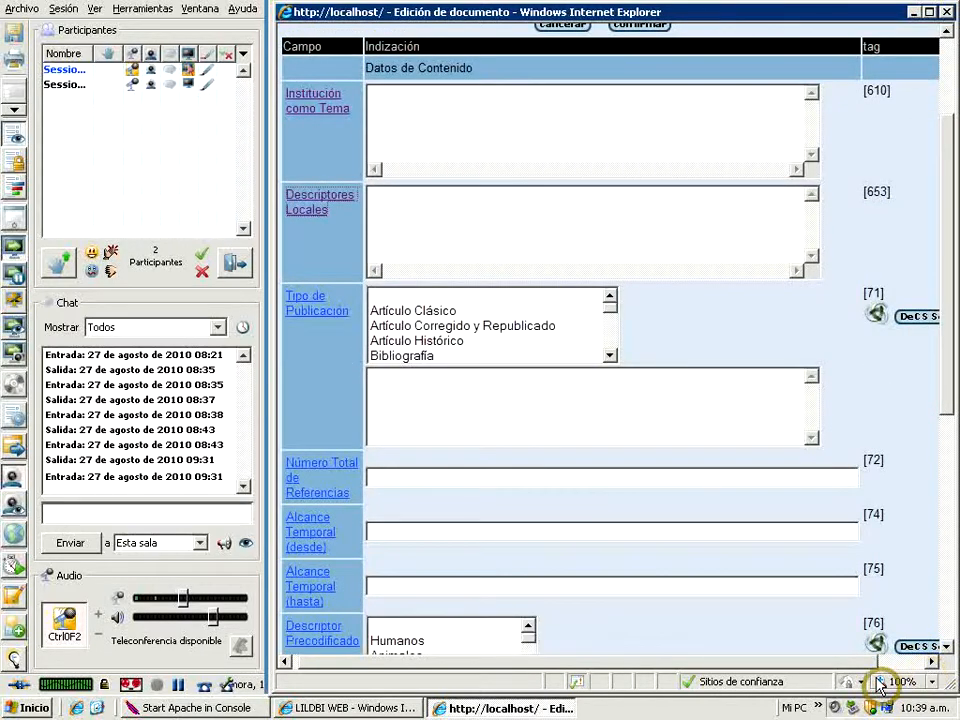
mouse_move(836, 663)
mouse_down()
mouse_move(867, 652)
mouse_move(862, 662)
mouse_move(826, 662)
mouse_up()
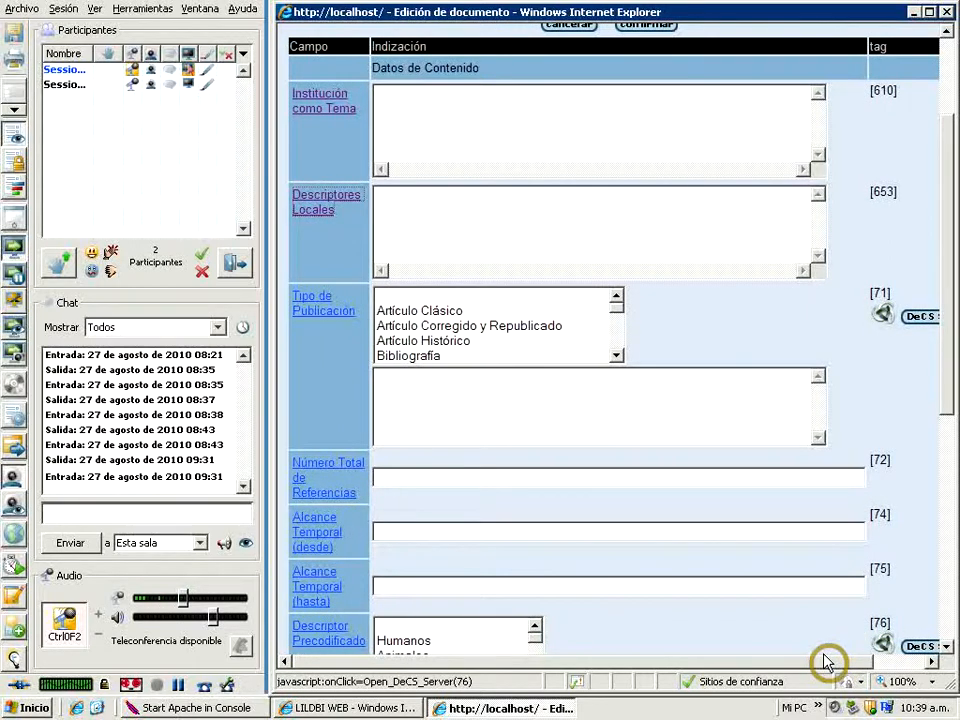
click(304, 306)
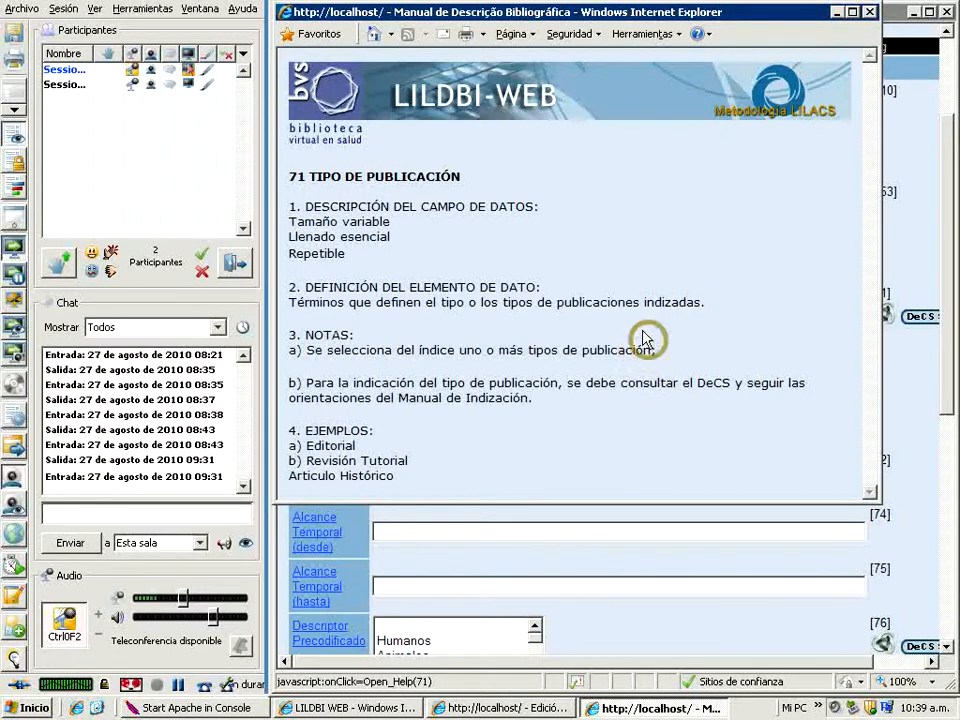
click(871, 13)
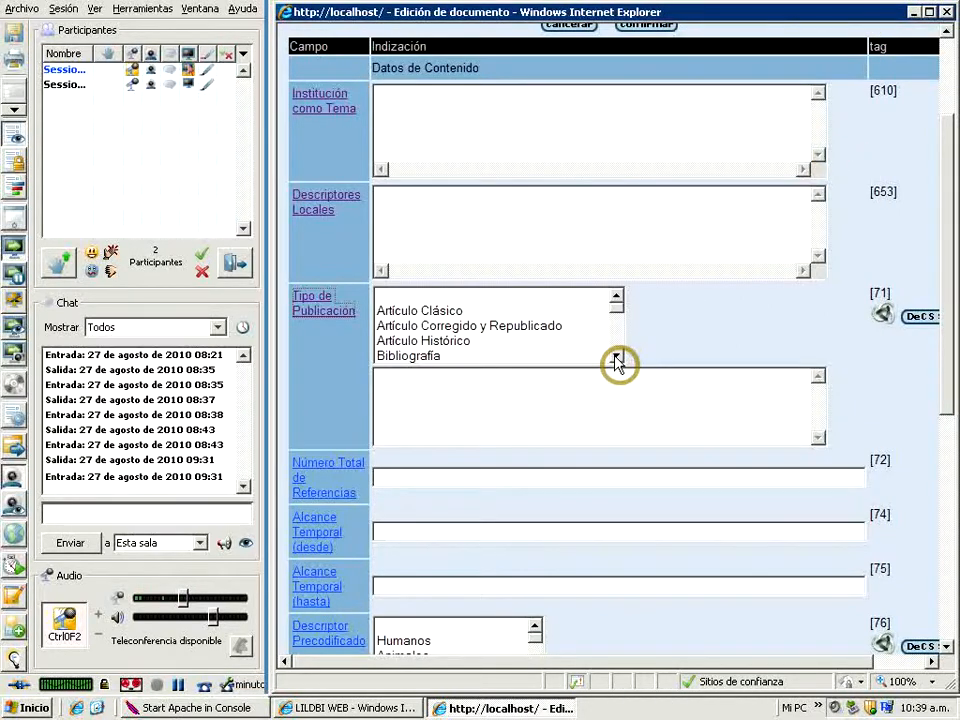
Step: Examine the full list of Tipo de Publicación options, from Artículo Clásico through Revisión
click(616, 357)
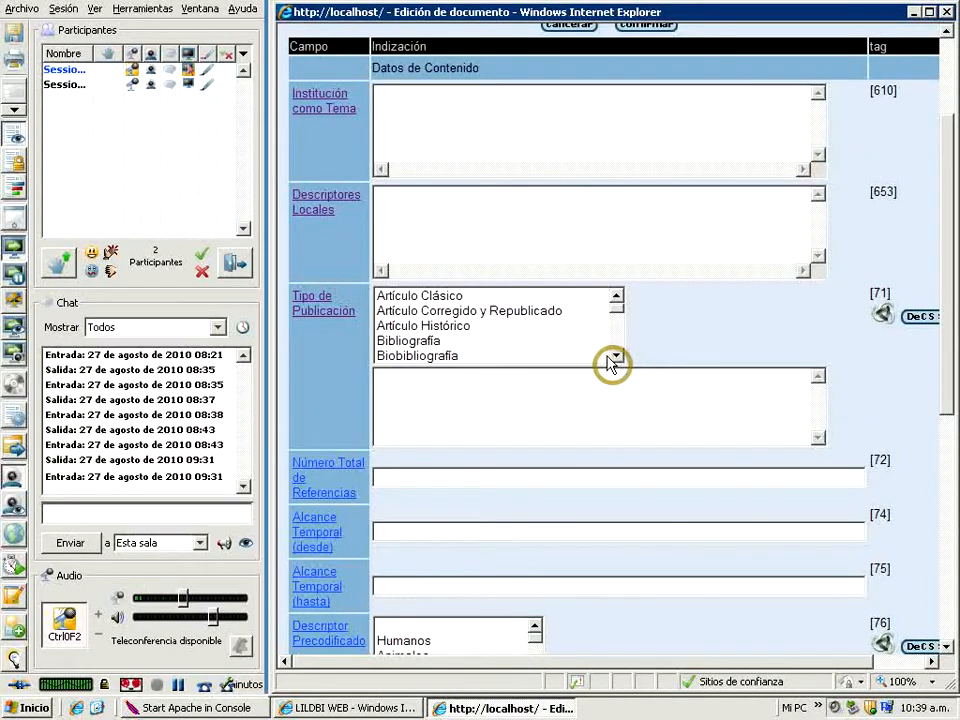
click(616, 298)
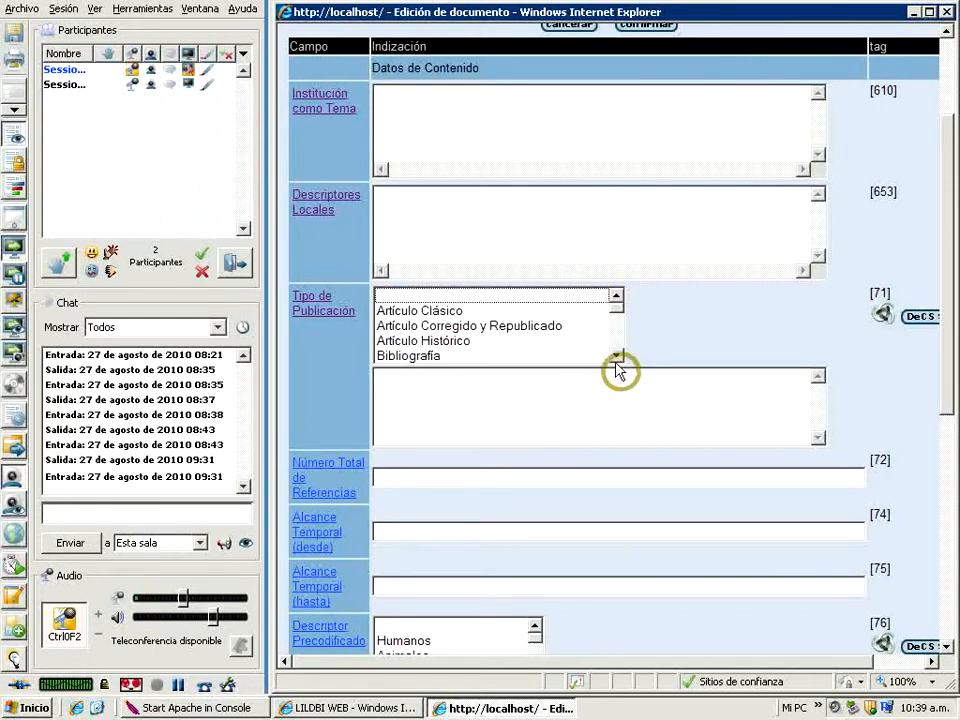
click(617, 357)
click(617, 358)
click(617, 358)
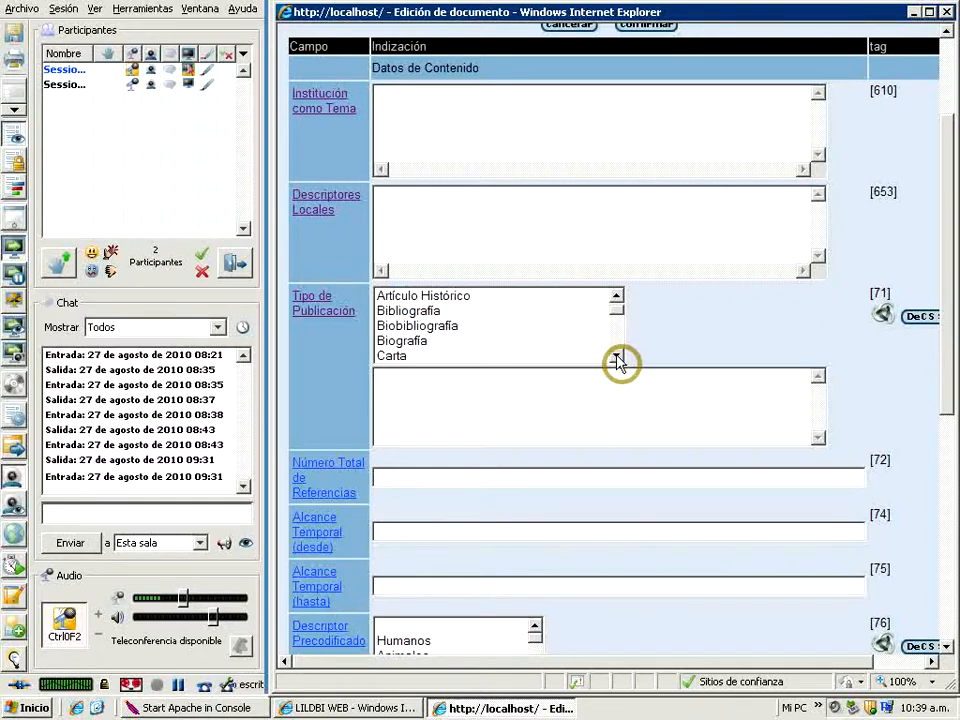
click(617, 358)
click(617, 358)
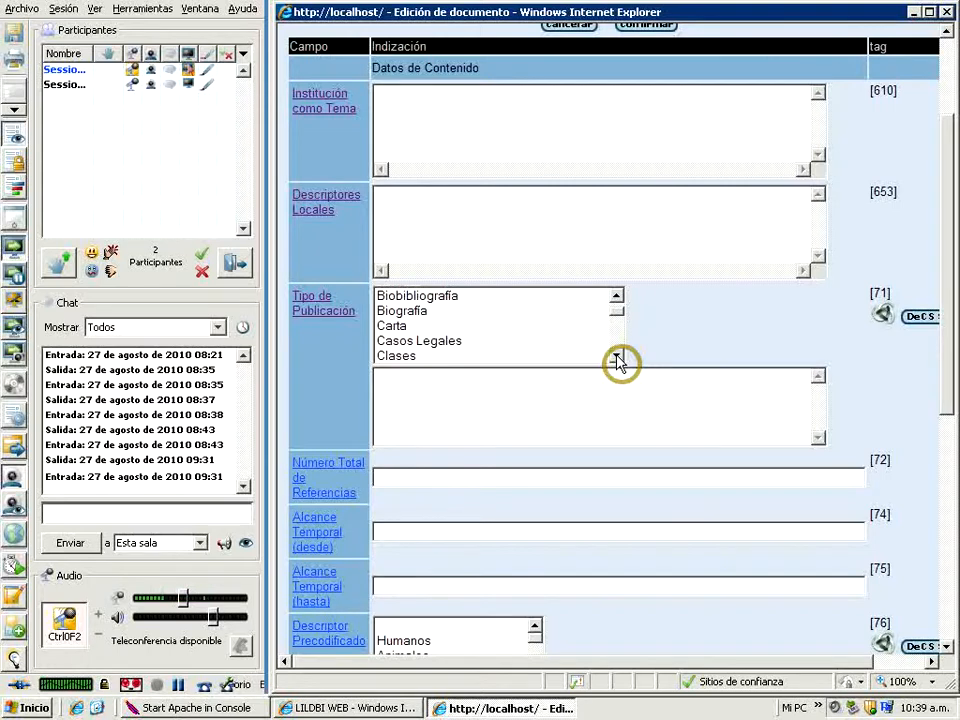
click(617, 358)
click(617, 358)
click(617, 358)
click(617, 358)
click(617, 358)
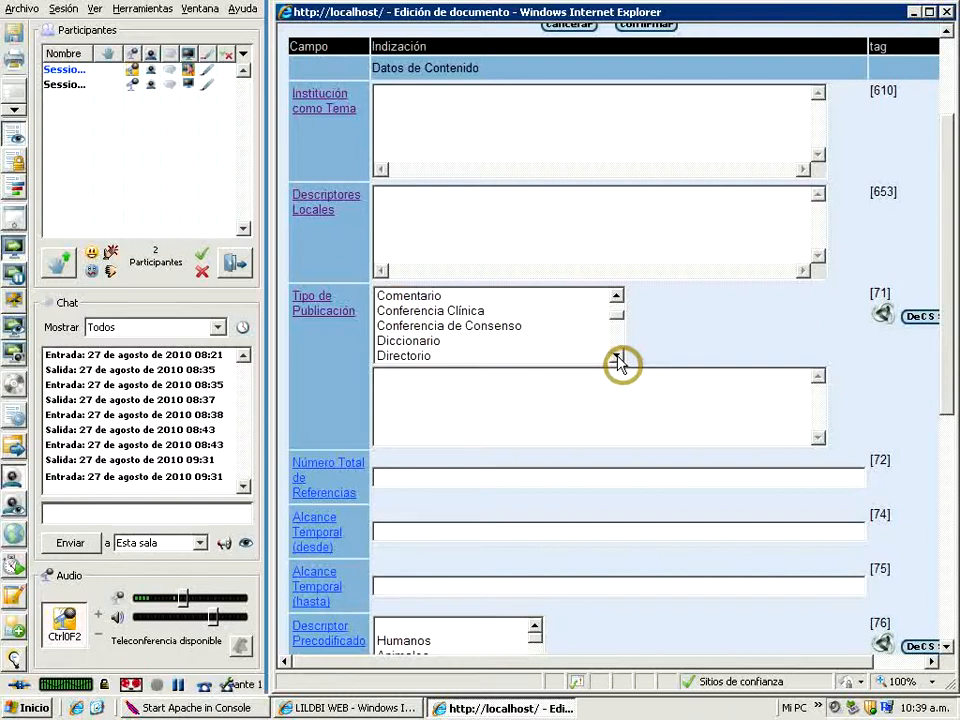
click(617, 358)
click(617, 358)
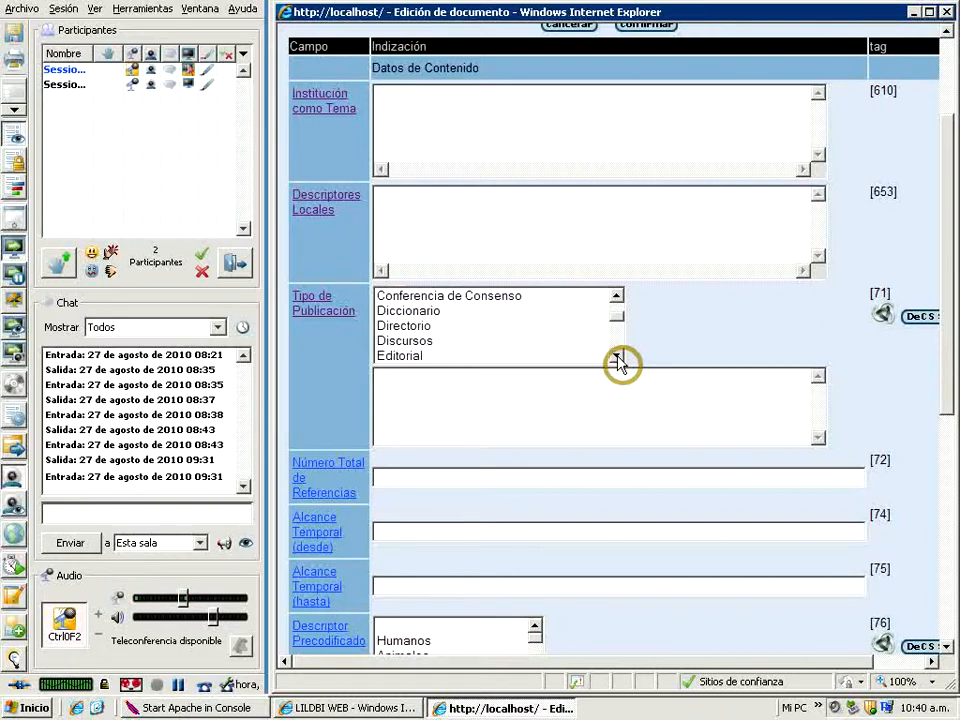
click(617, 358)
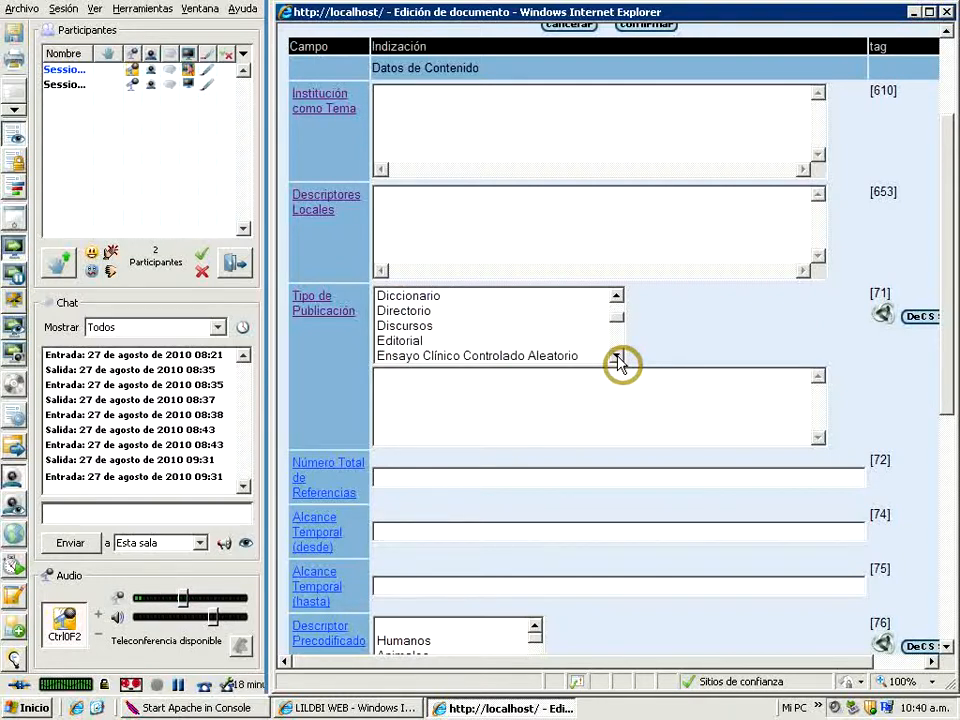
click(617, 358)
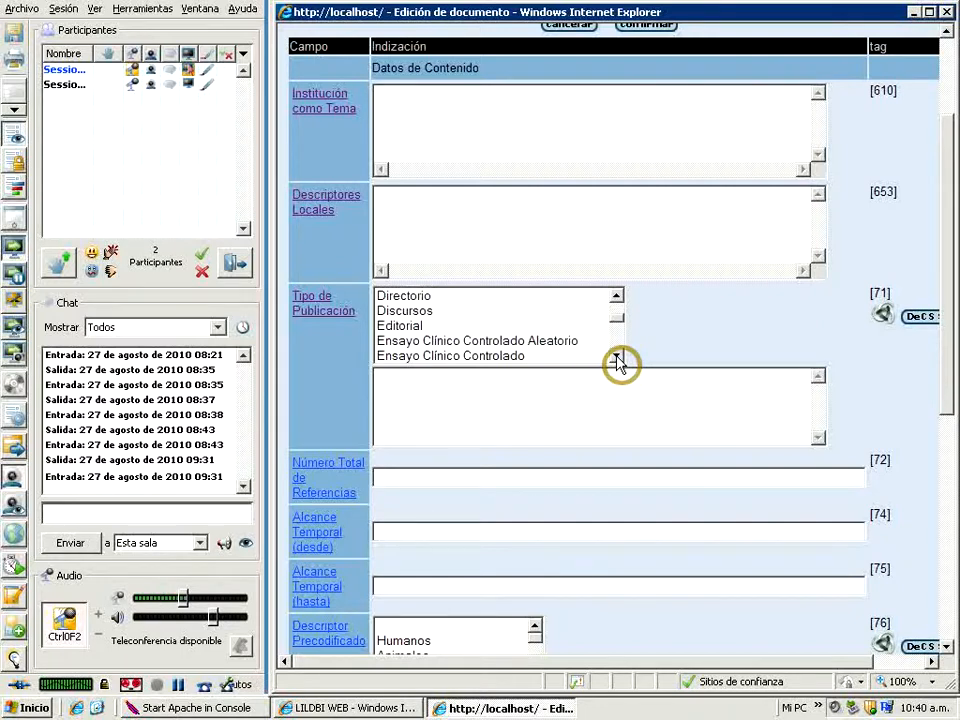
click(617, 358)
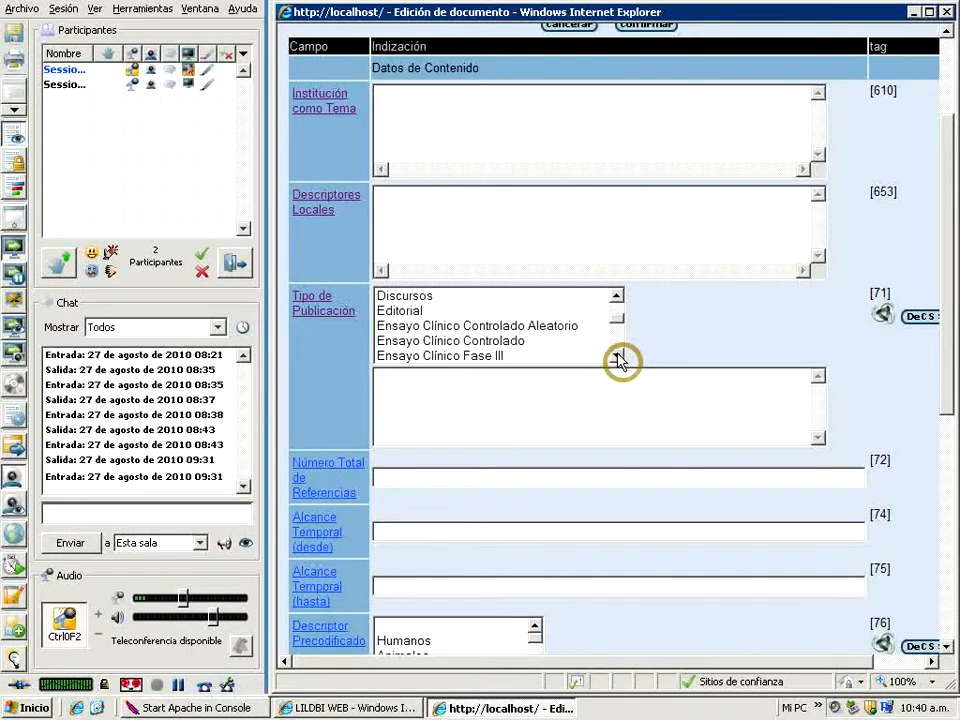
click(617, 358)
click(617, 358)
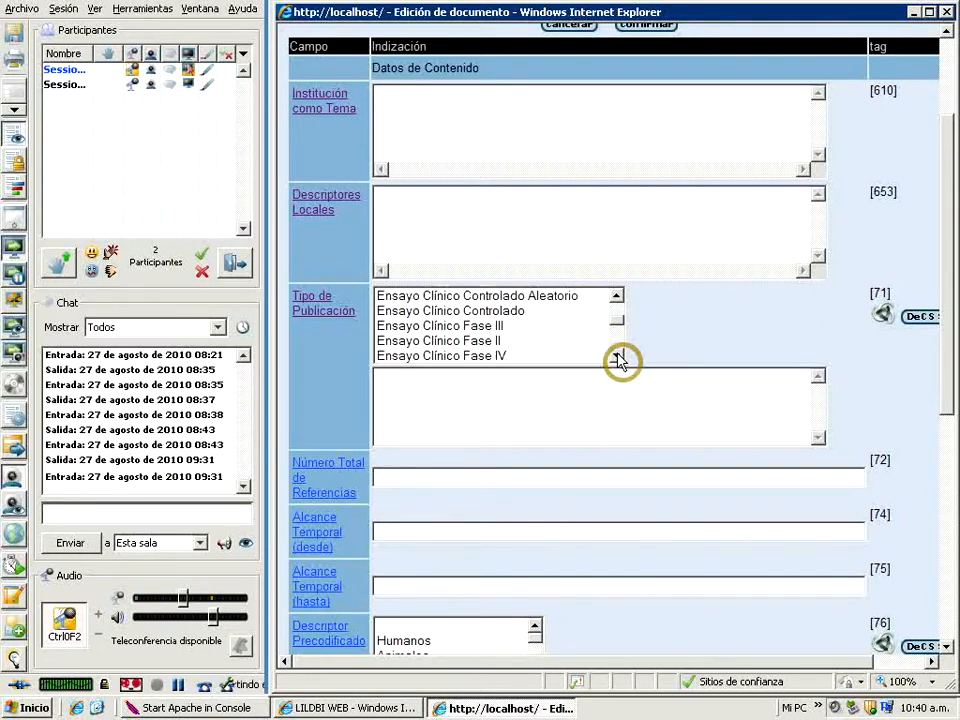
click(617, 358)
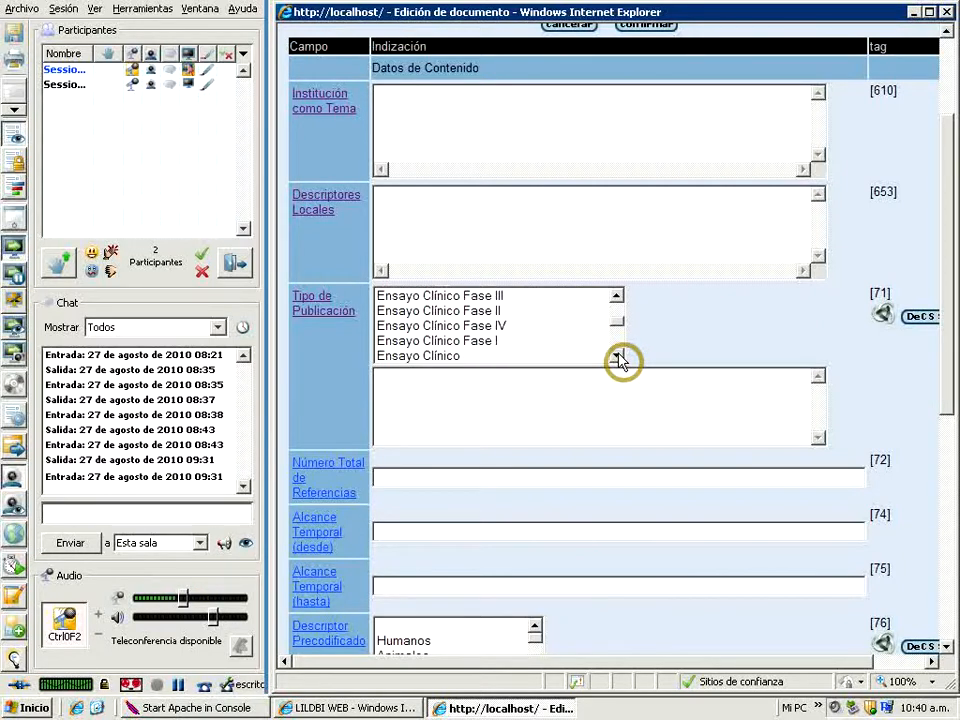
click(617, 358)
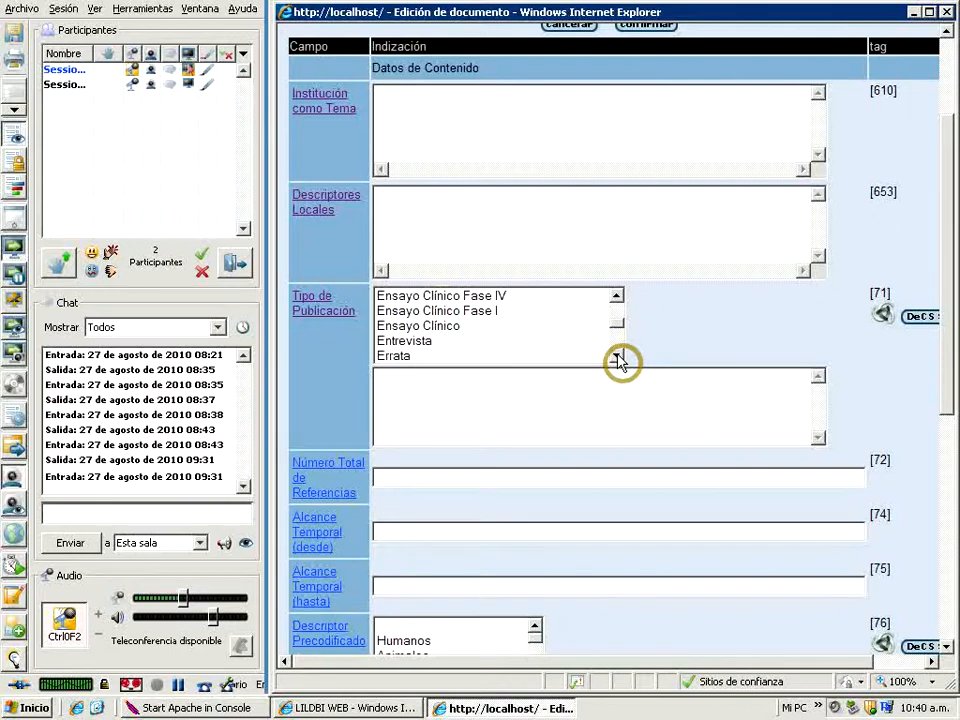
click(617, 358)
click(617, 358)
click(617, 358)
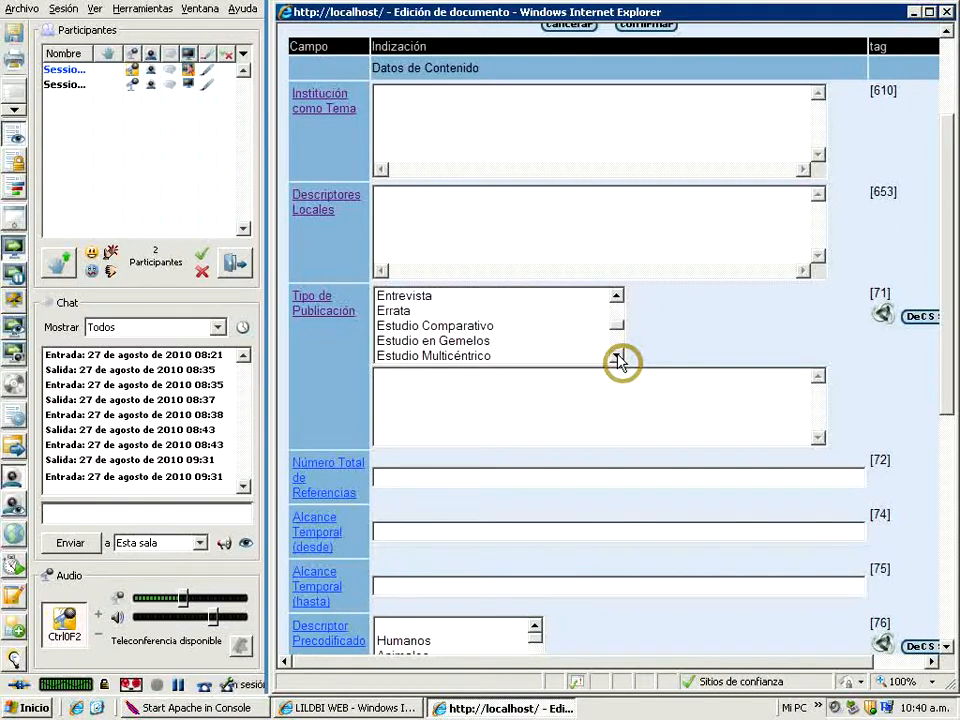
click(617, 358)
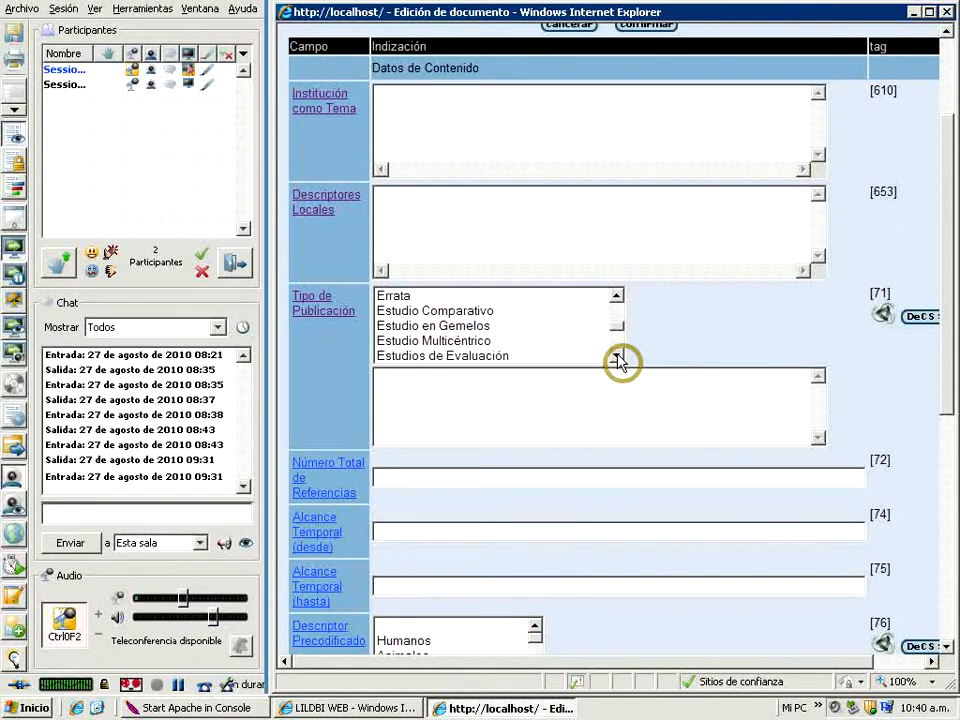
click(617, 358)
click(617, 358)
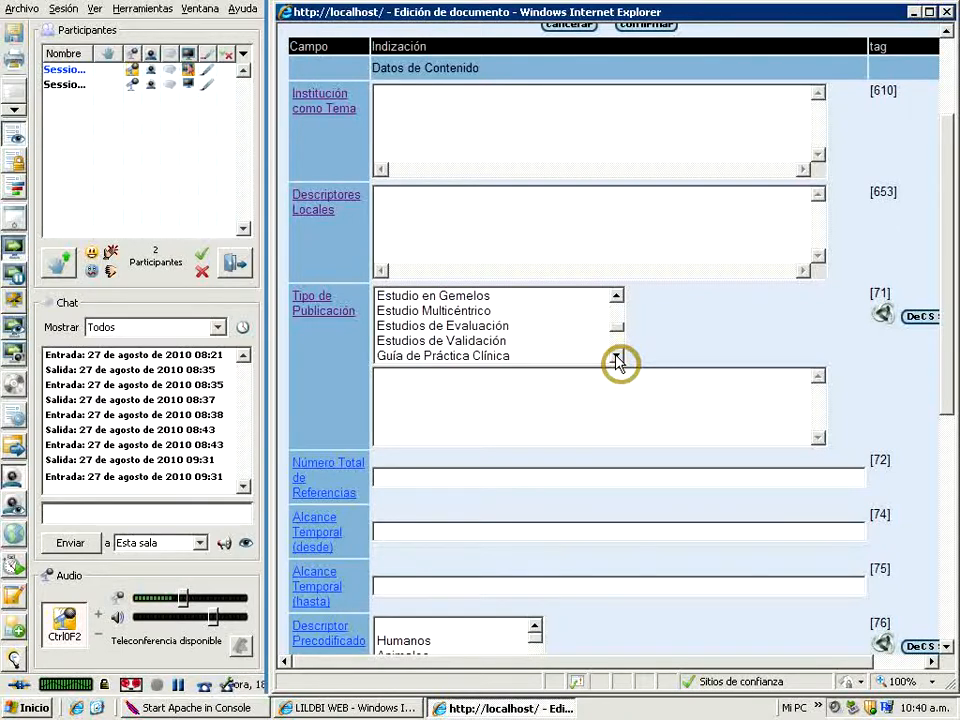
click(617, 358)
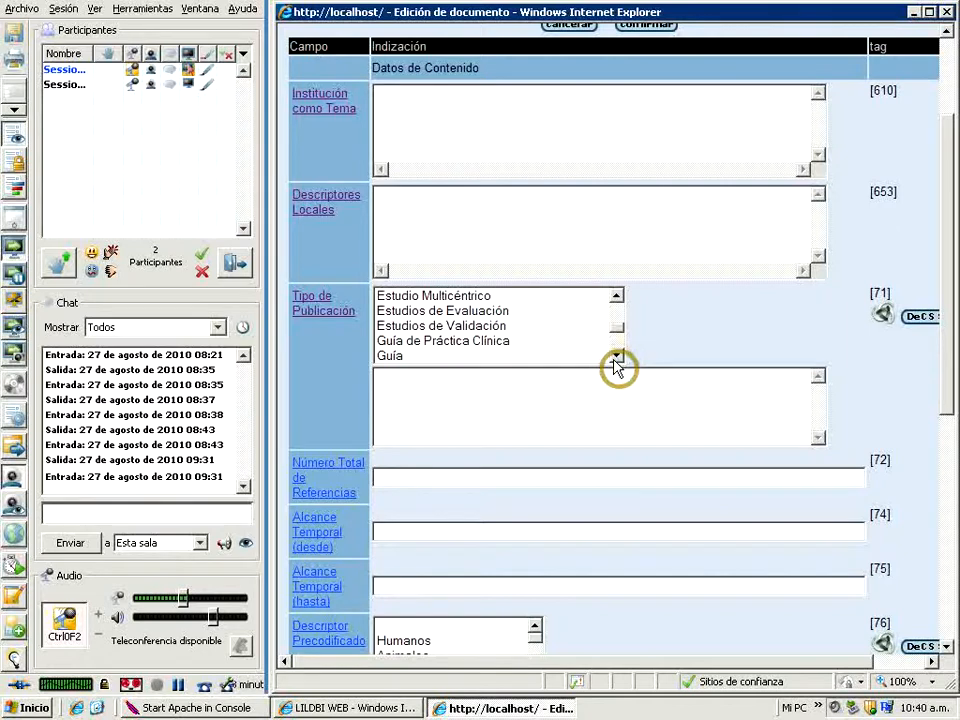
click(616, 357)
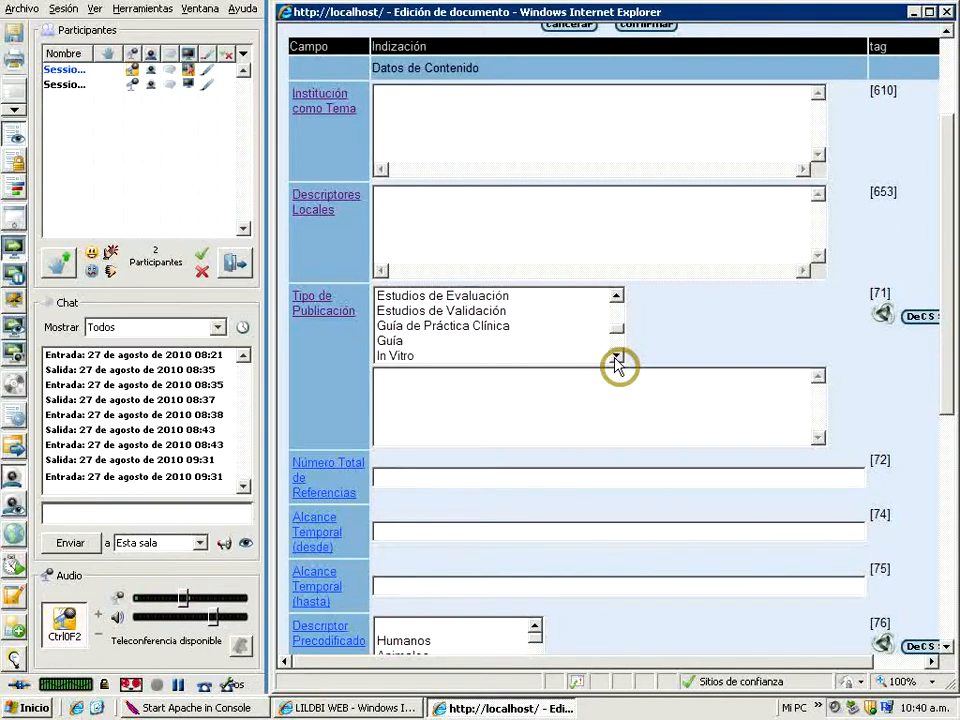
click(616, 357)
click(616, 357)
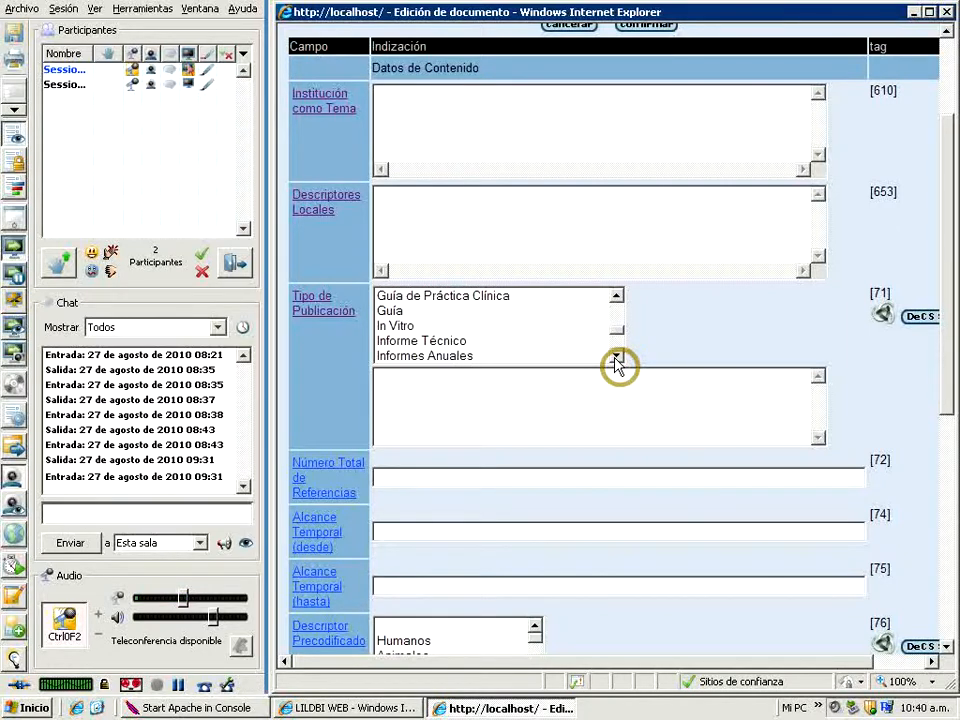
click(616, 357)
click(616, 357)
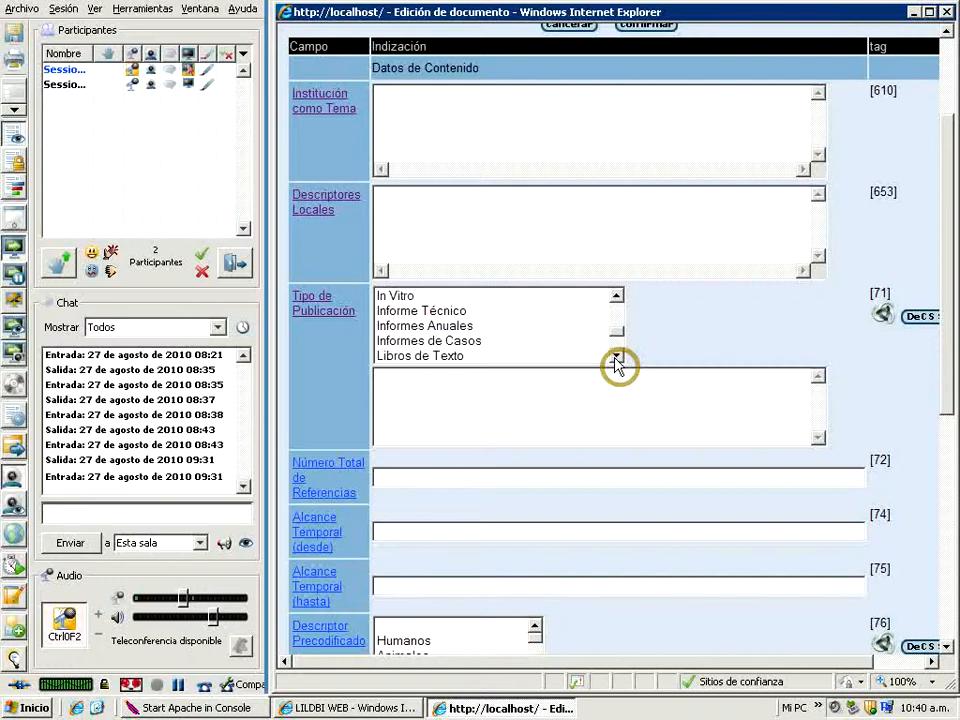
click(616, 357)
click(616, 357)
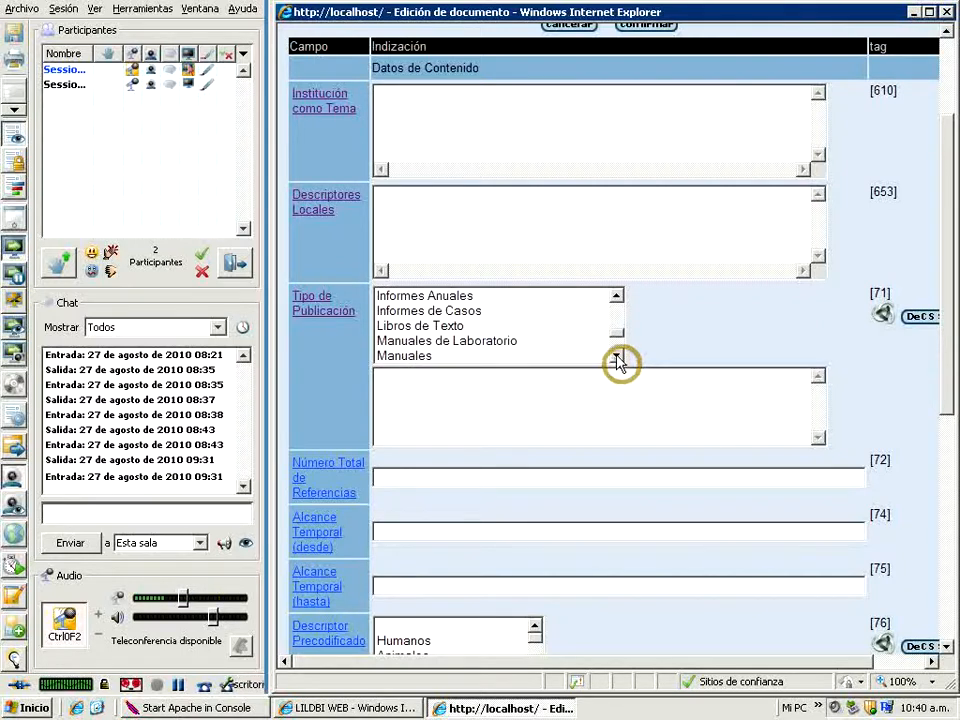
click(616, 357)
click(616, 357)
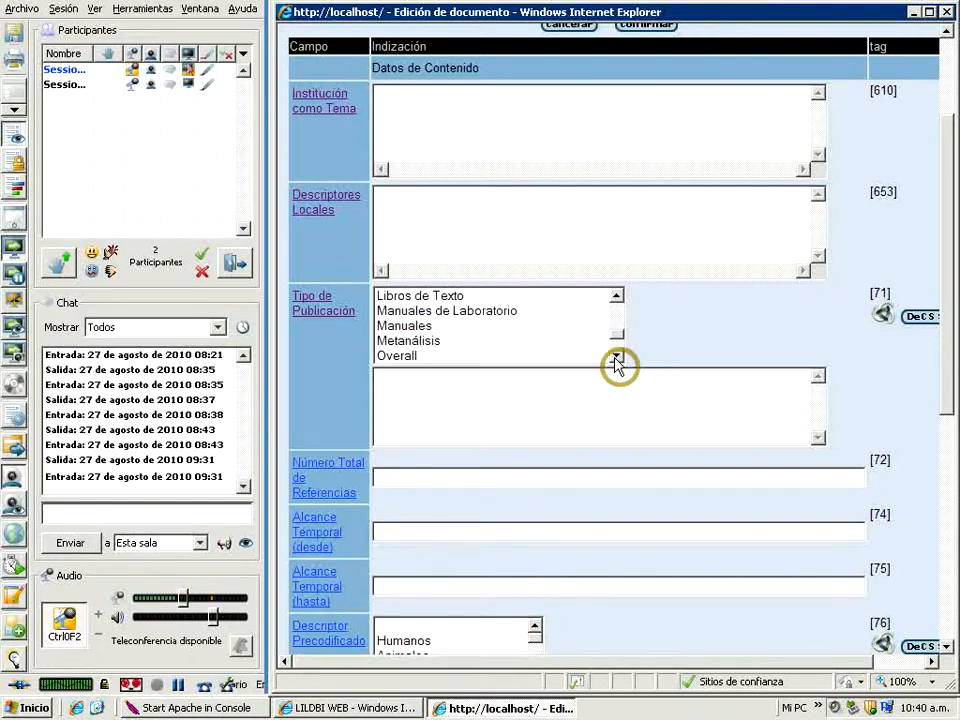
click(616, 357)
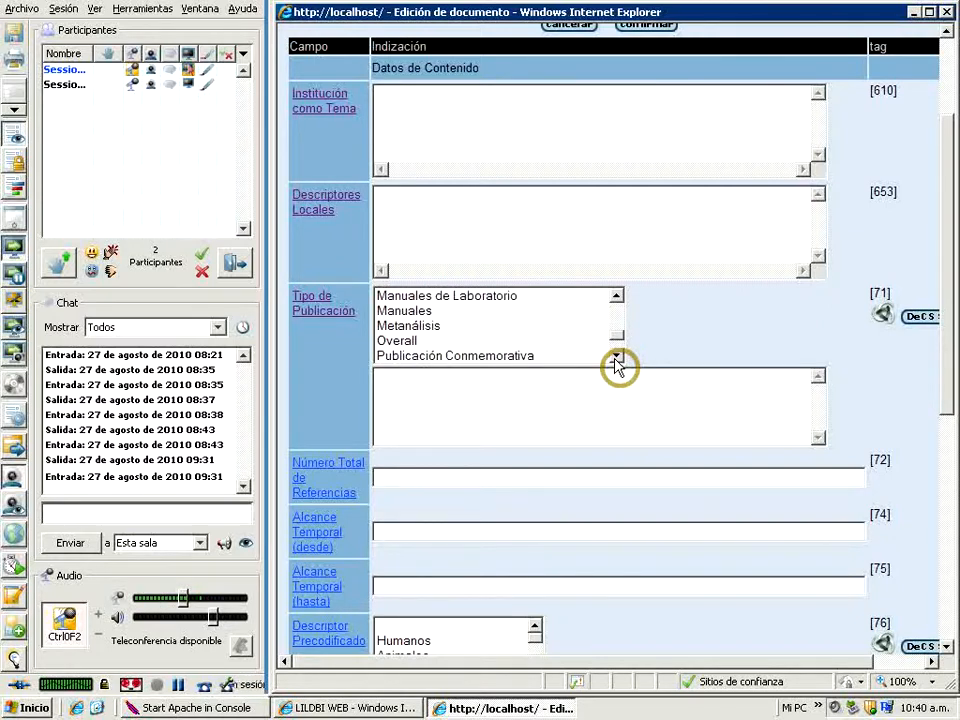
click(616, 357)
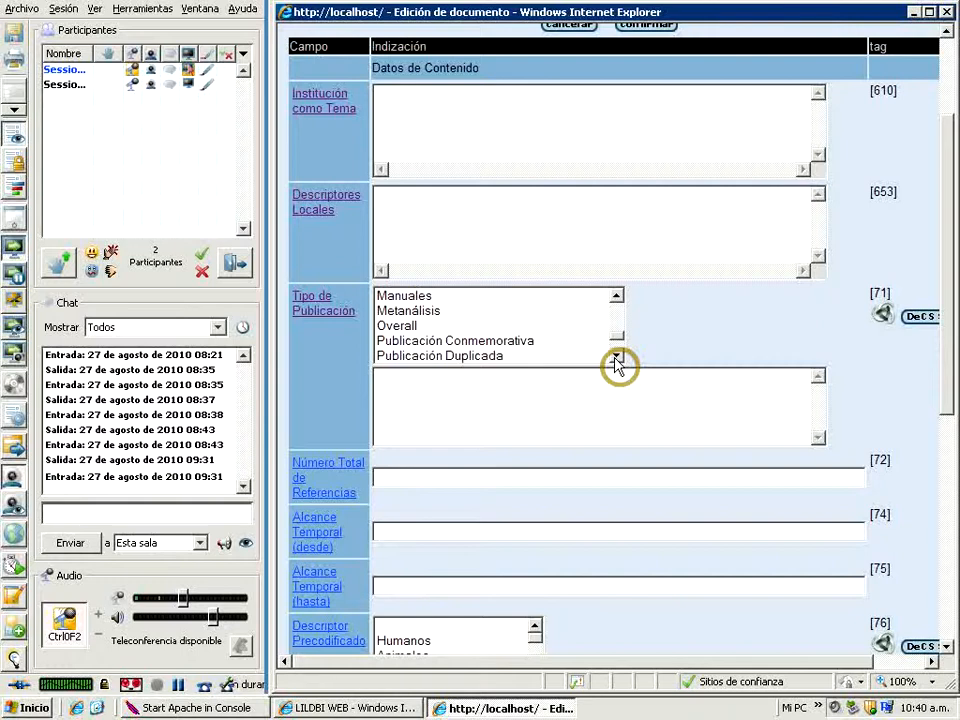
click(616, 357)
click(616, 357)
click(616, 357)
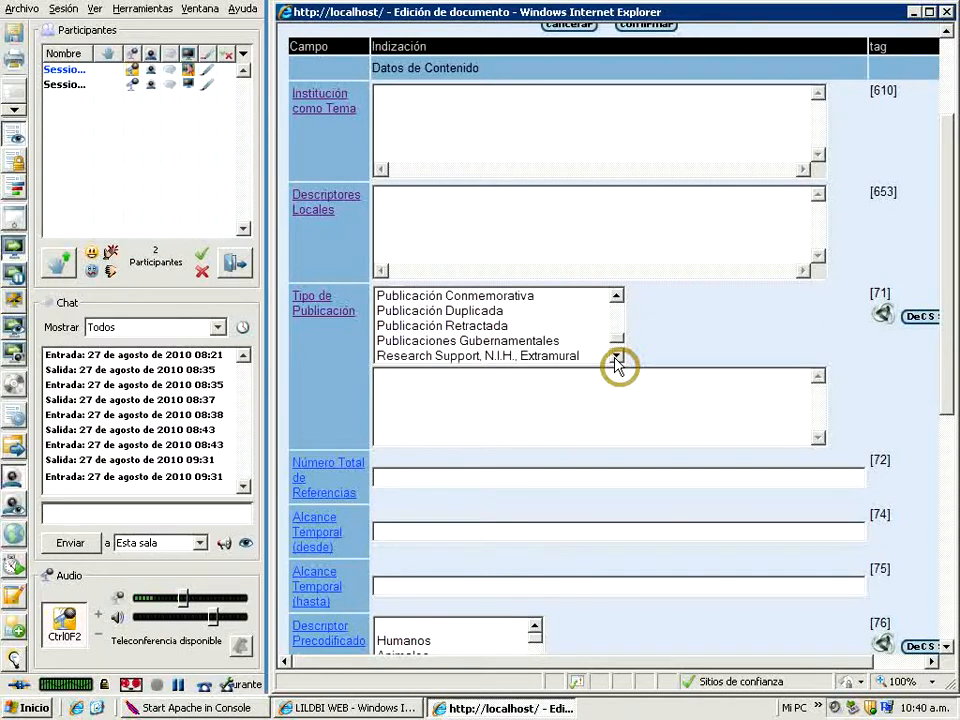
click(616, 357)
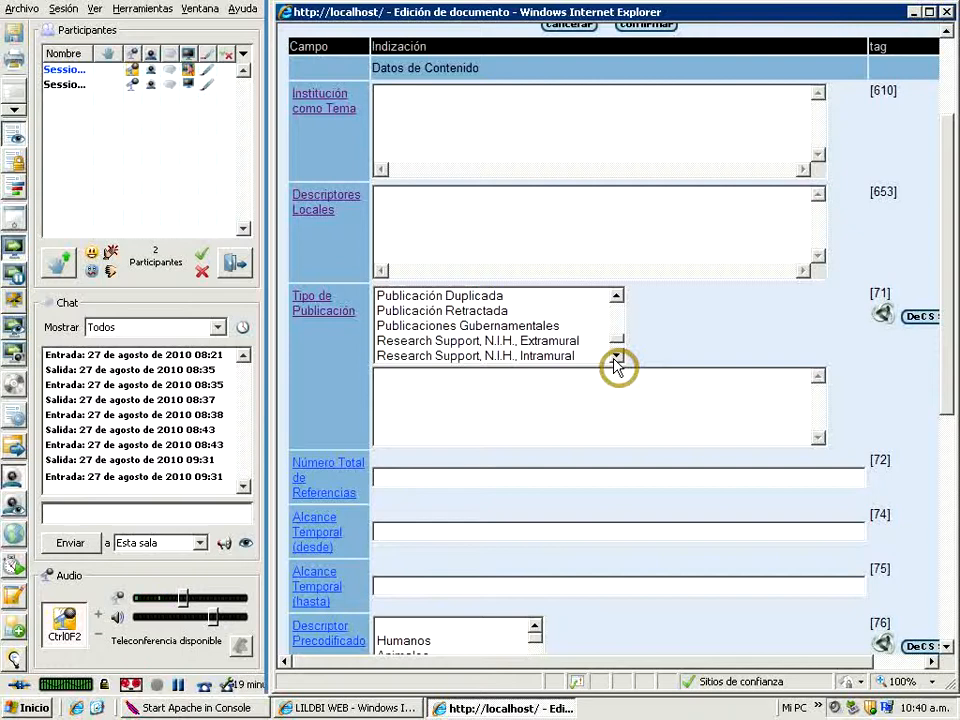
click(616, 357)
click(616, 357)
click(616, 357)
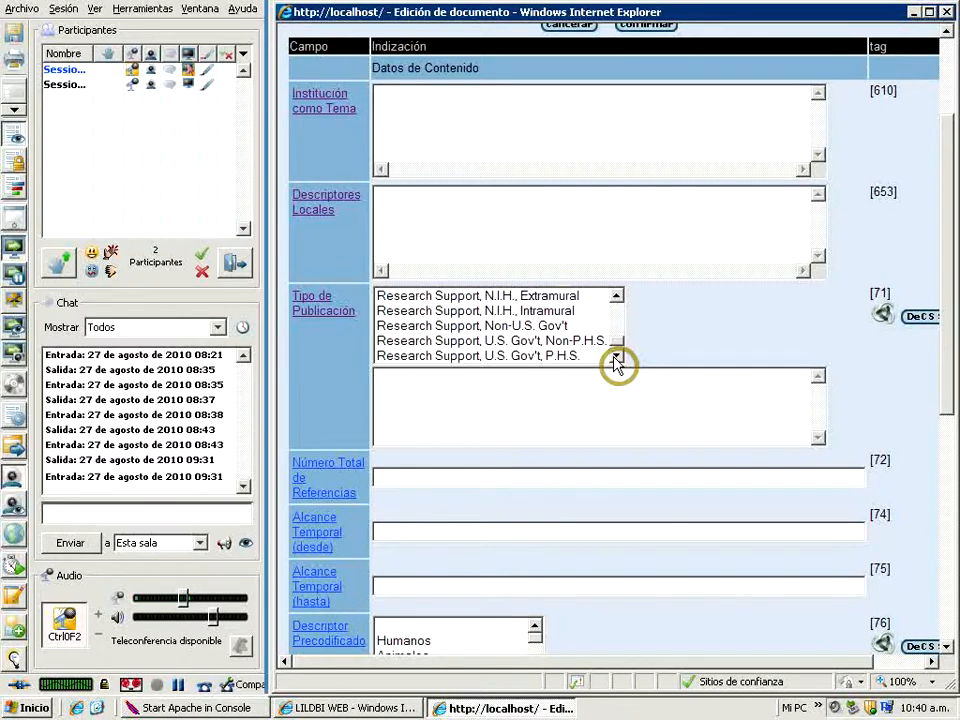
click(616, 357)
click(616, 357)
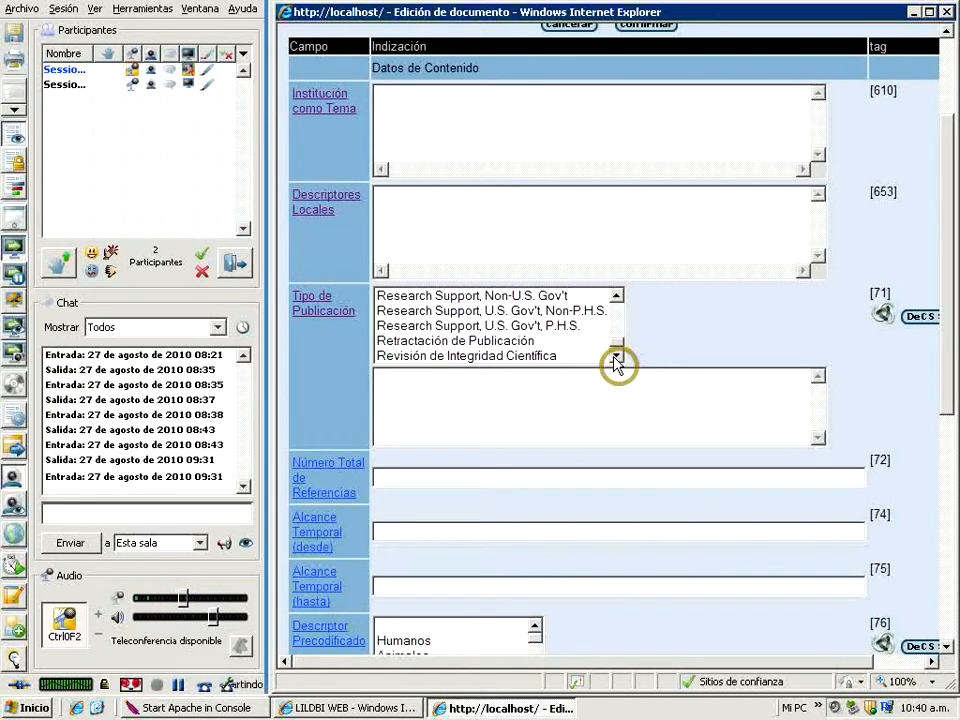
click(616, 357)
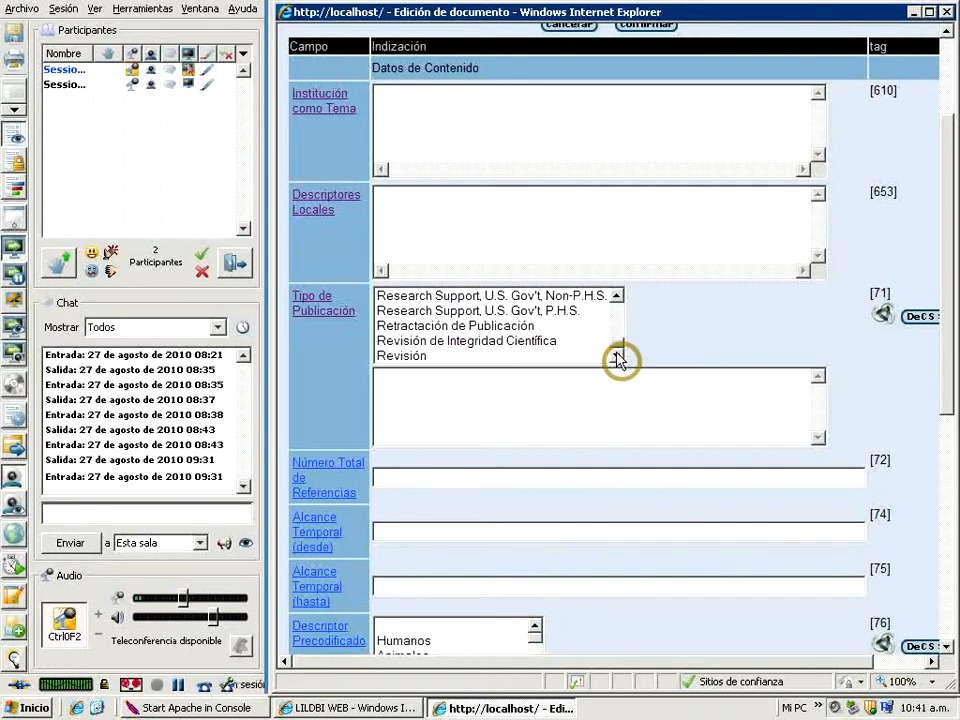
Step: Reread the Tipo de Publicación help page, close it, and go back up through the publication types
click(309, 309)
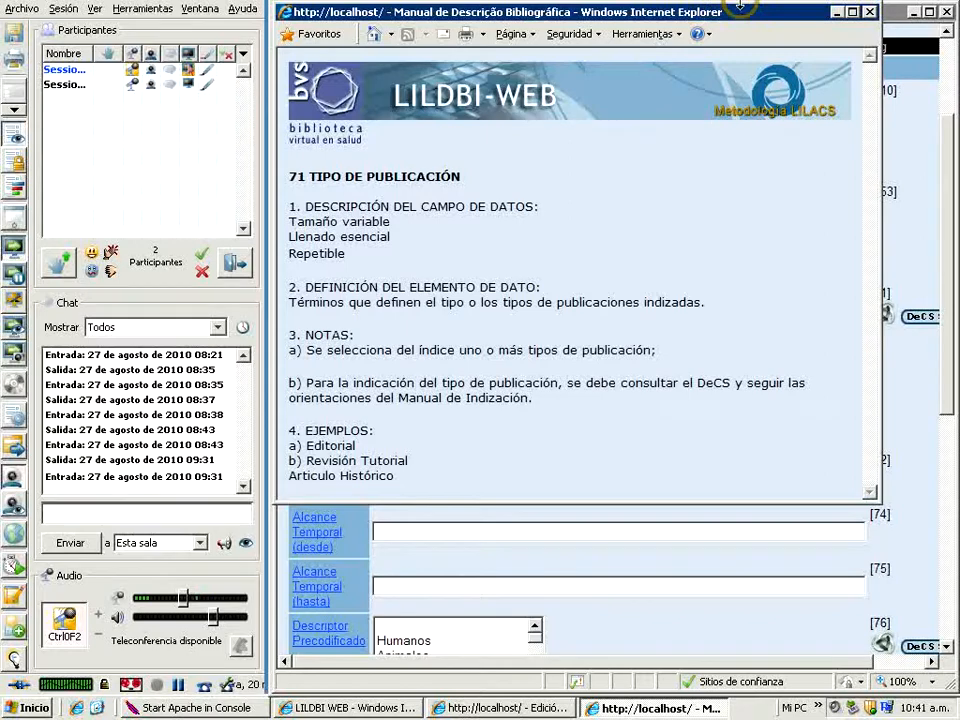
click(872, 14)
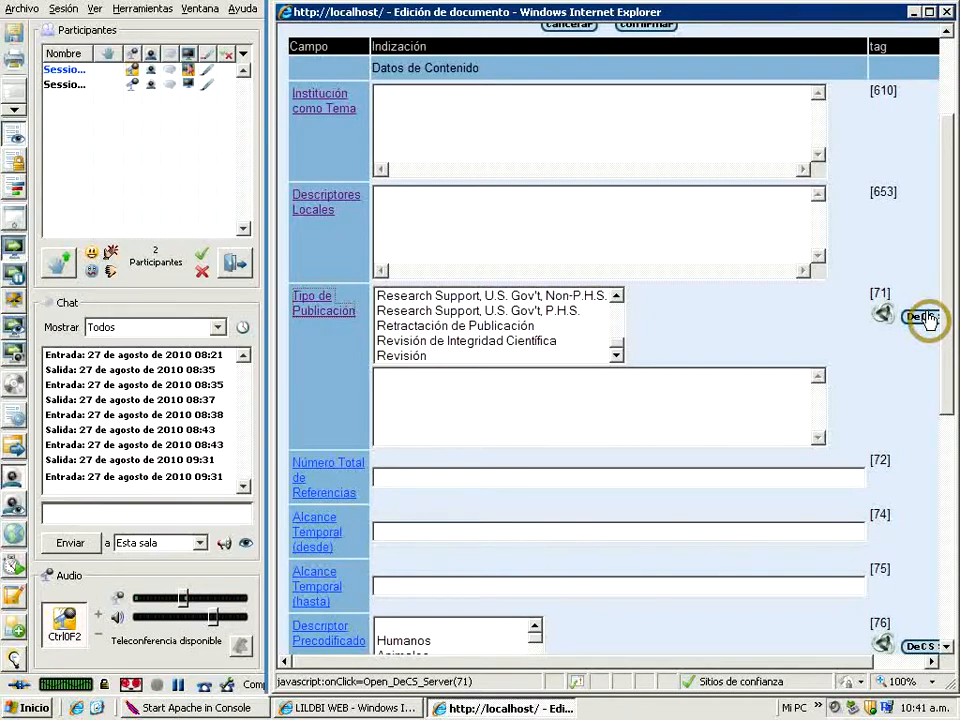
drag(617, 302, 612, 303)
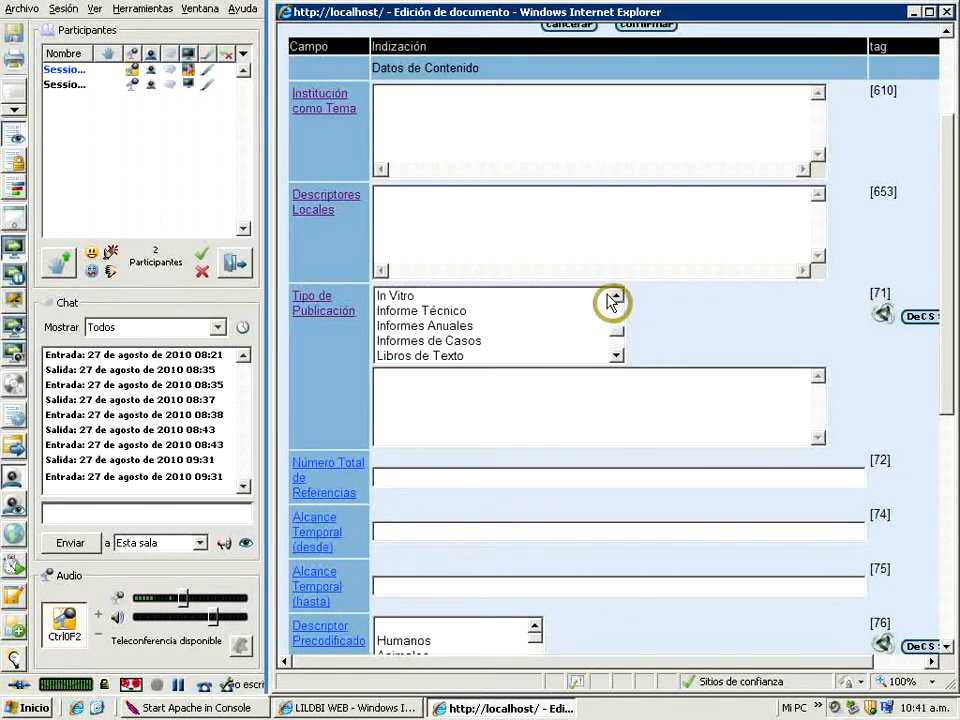
Step: Select Ensayo Clínico Controlado Aleatorio among the Tipo de Publicación options
mouse_move(612, 300)
mouse_down()
mouse_move(617, 307)
mouse_move(611, 302)
mouse_up()
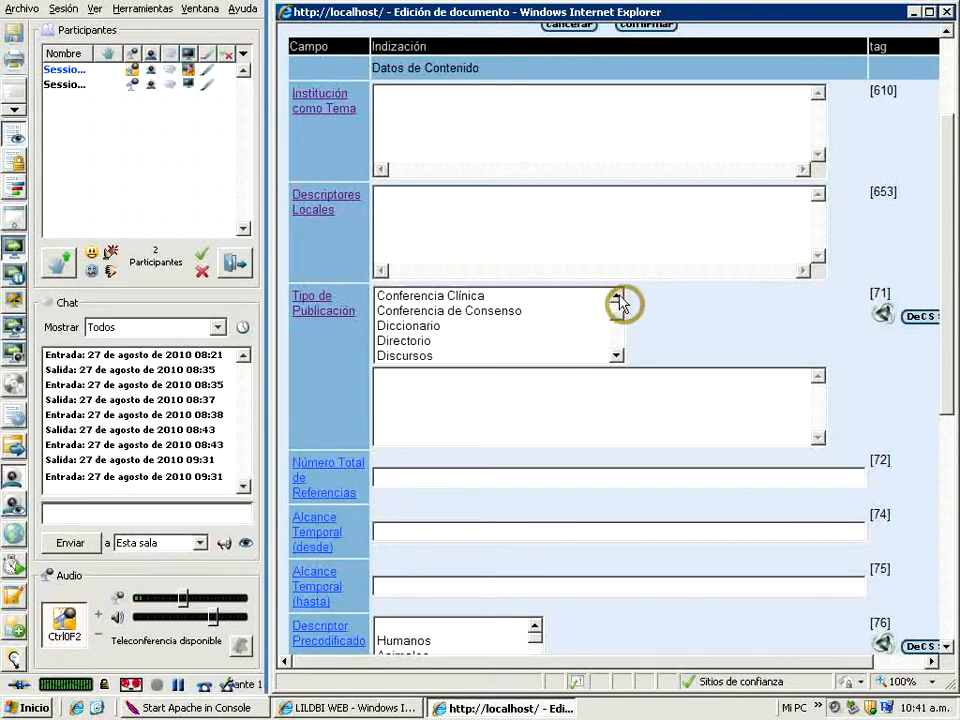
click(617, 298)
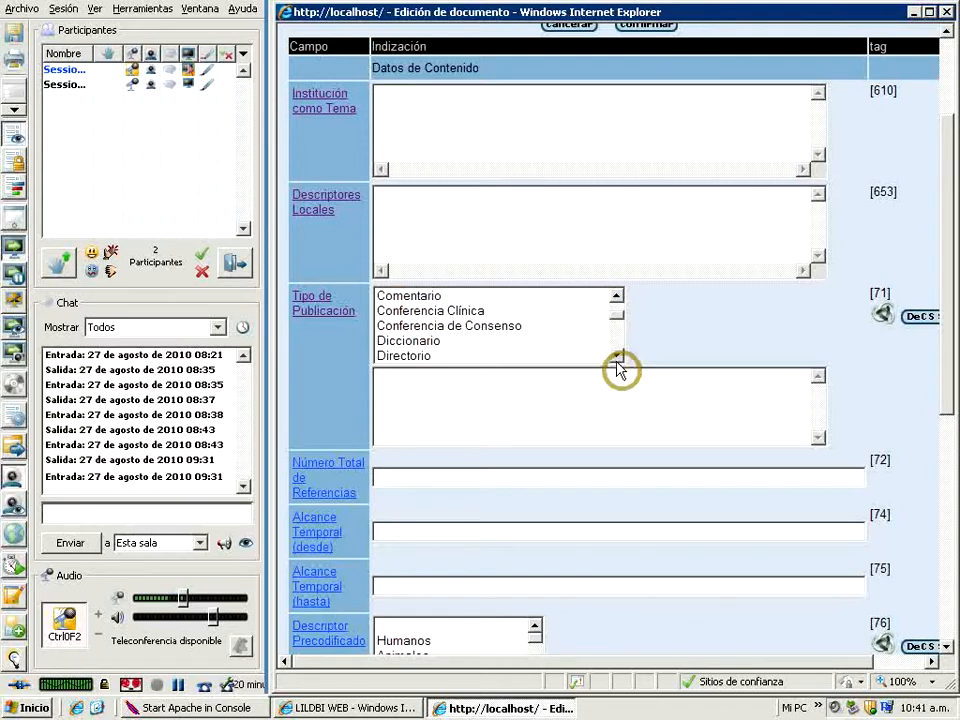
drag(616, 358, 617, 359)
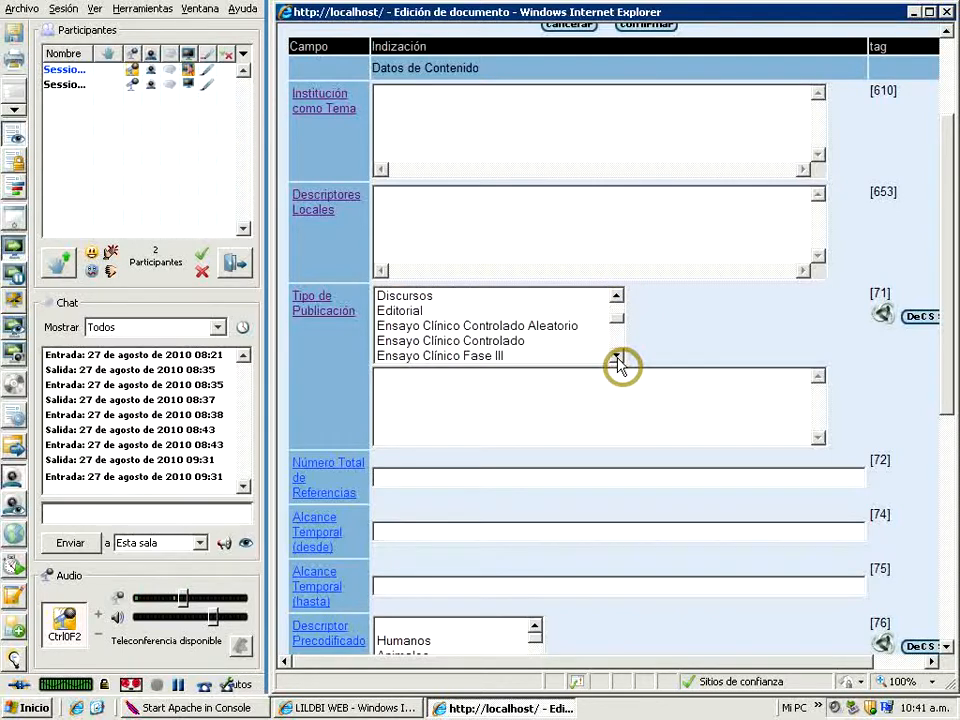
click(617, 358)
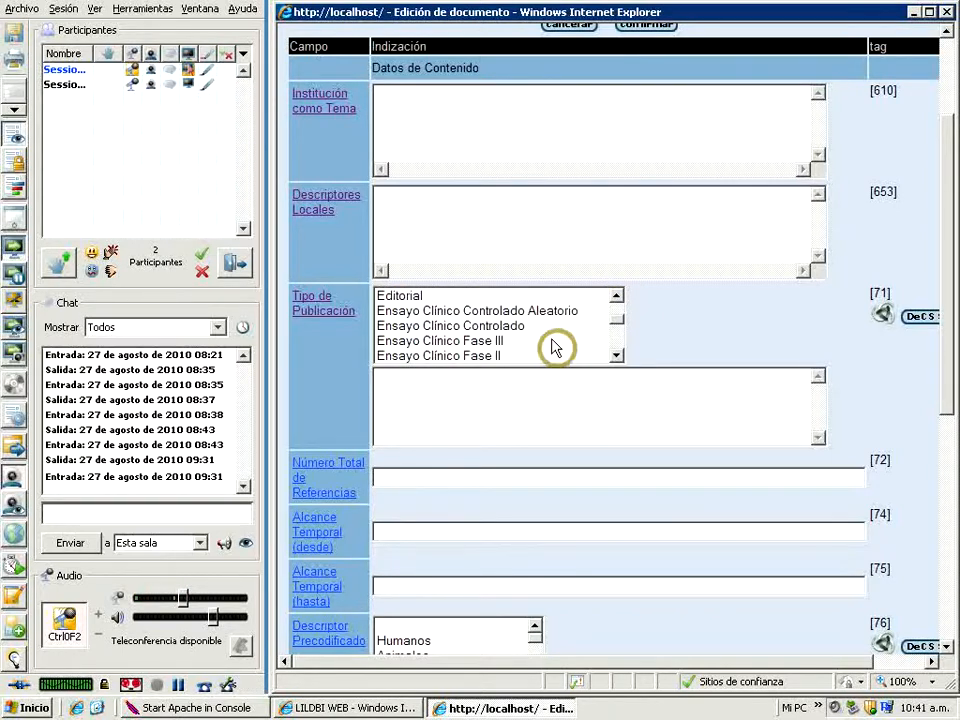
click(485, 312)
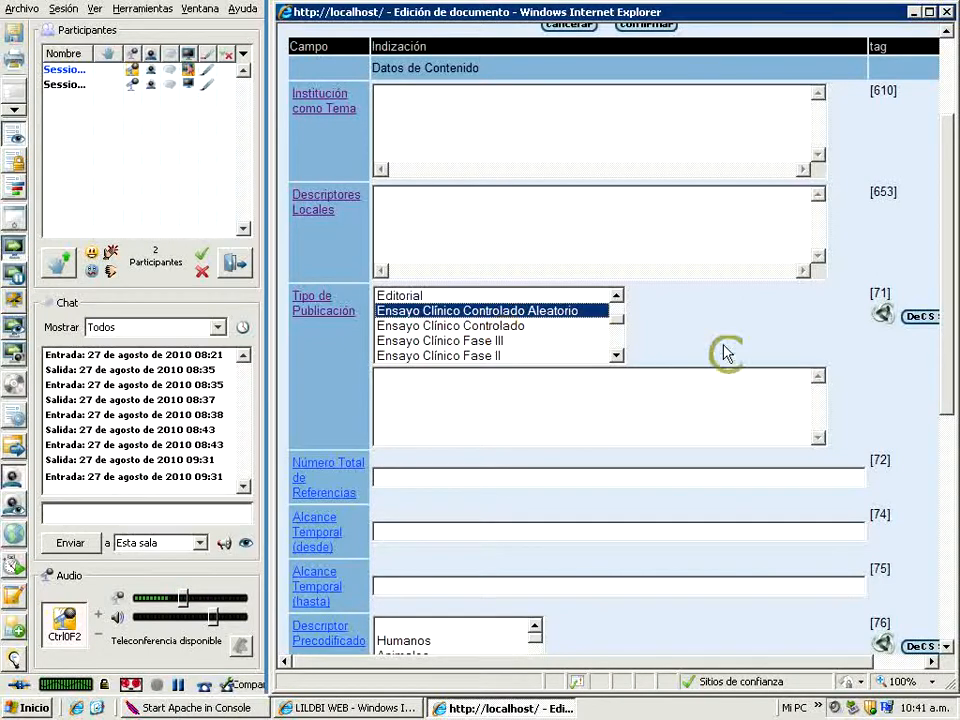
Step: Consult the DeCS entry for the selected publication type, read its definition and indexing note, close it, and briefly reopen it
click(917, 318)
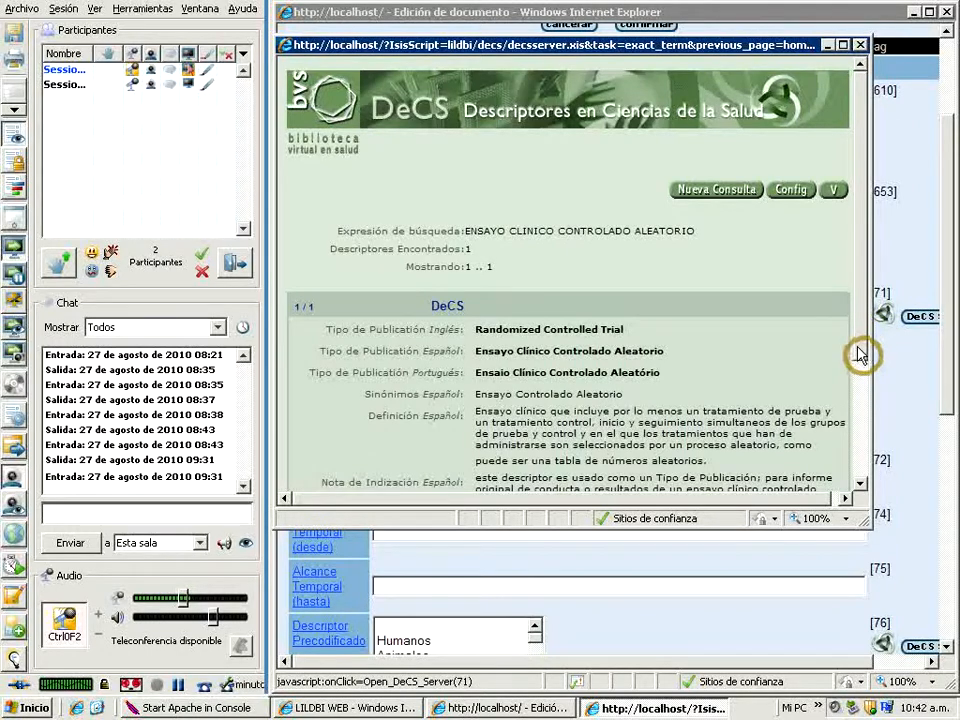
scroll(855, 360, down, 2)
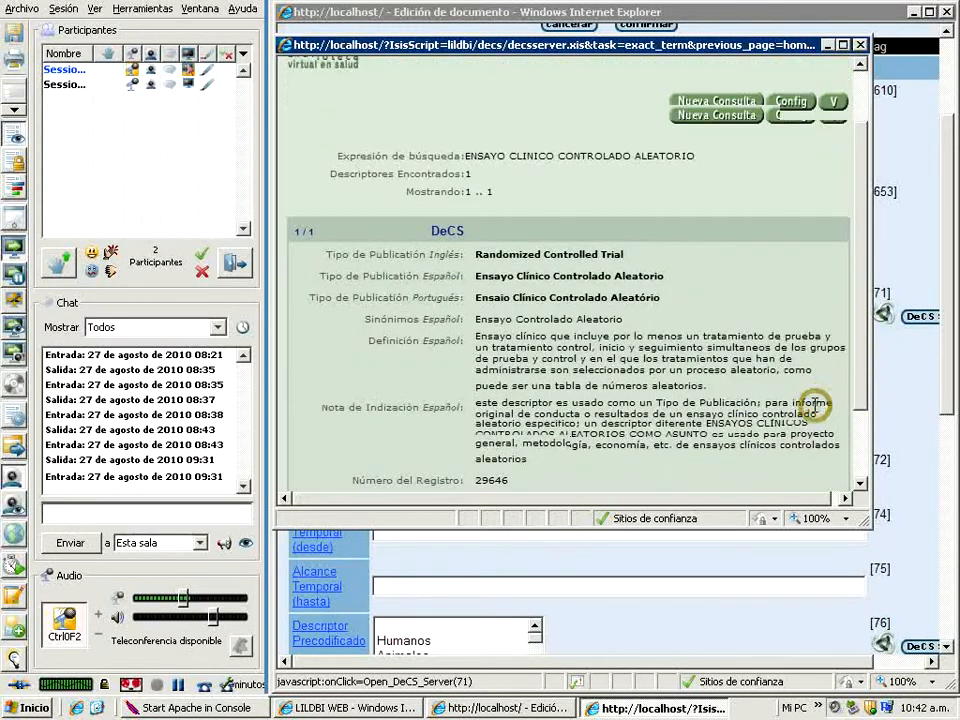
scroll(815, 403, down, 1)
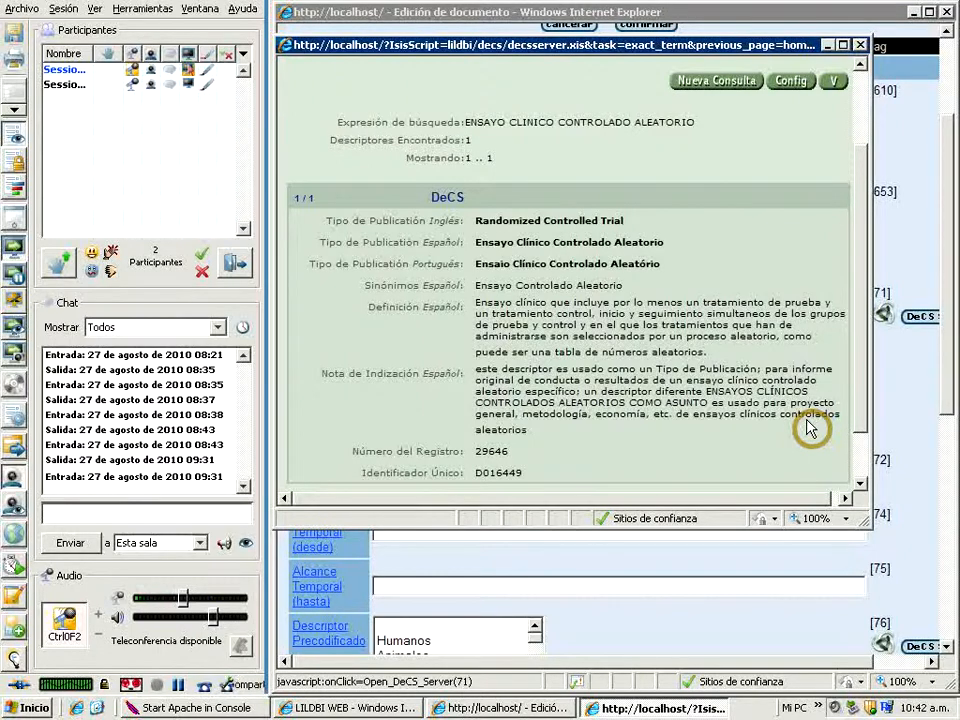
scroll(810, 429, down, 1)
scroll(804, 429, up, 3)
scroll(790, 372, up, 2)
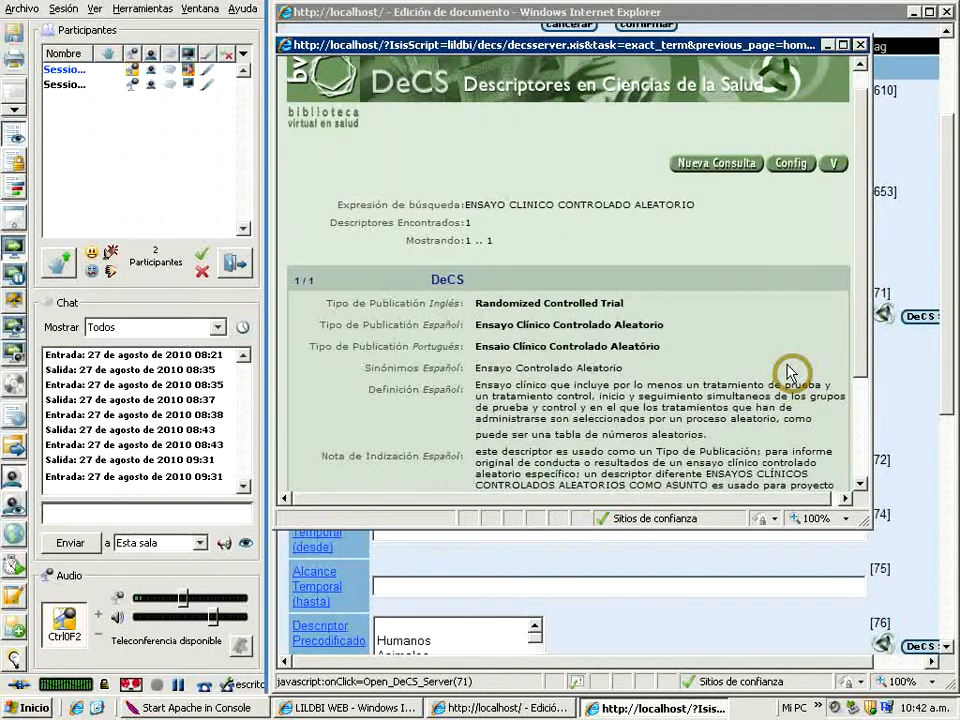
scroll(793, 394, down, 1)
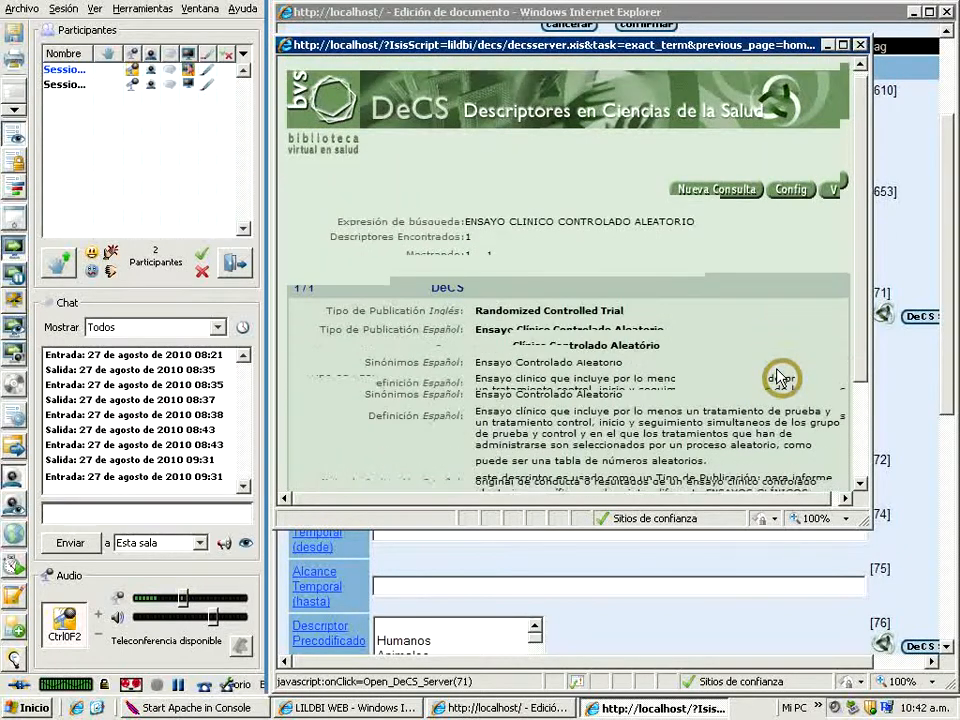
scroll(768, 420, down, 2)
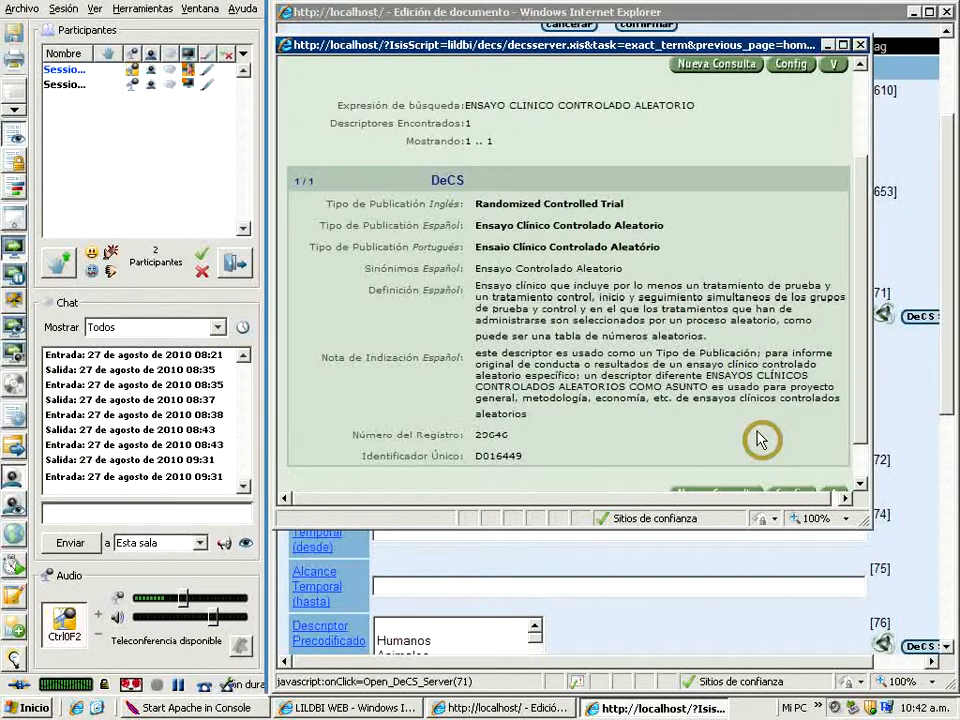
scroll(760, 440, up, 1)
scroll(750, 413, up, 1)
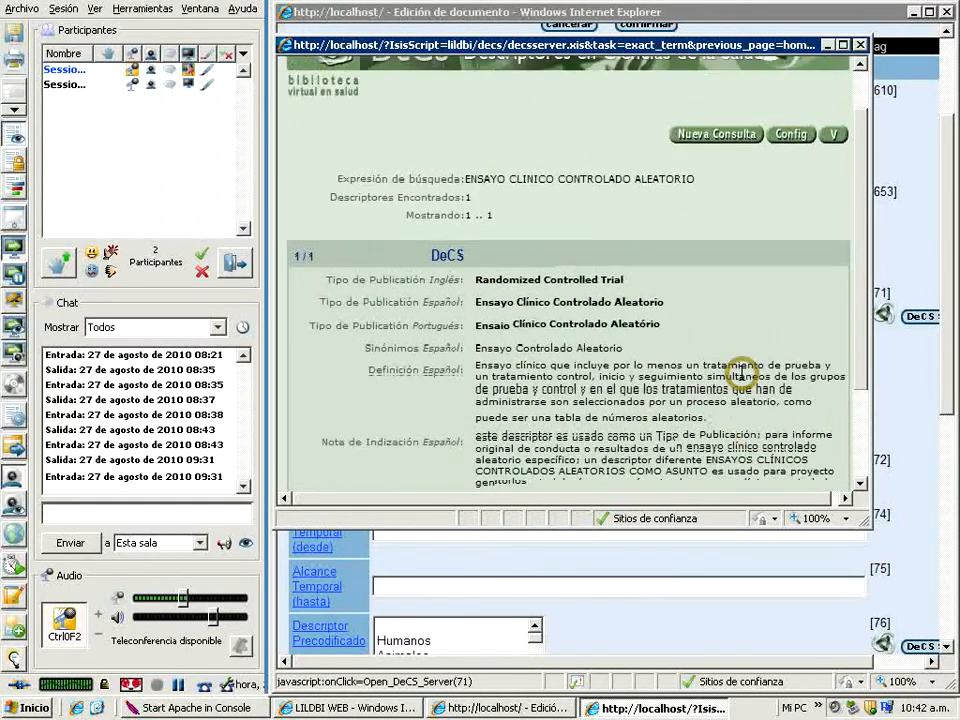
scroll(740, 380, up, 2)
scroll(740, 372, up, 2)
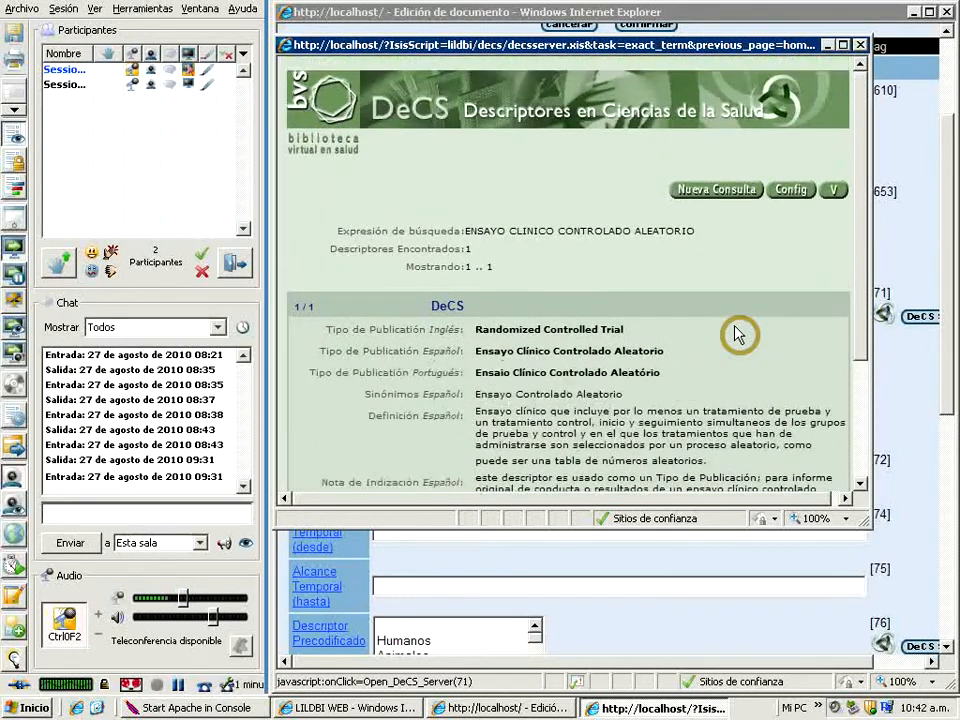
click(860, 46)
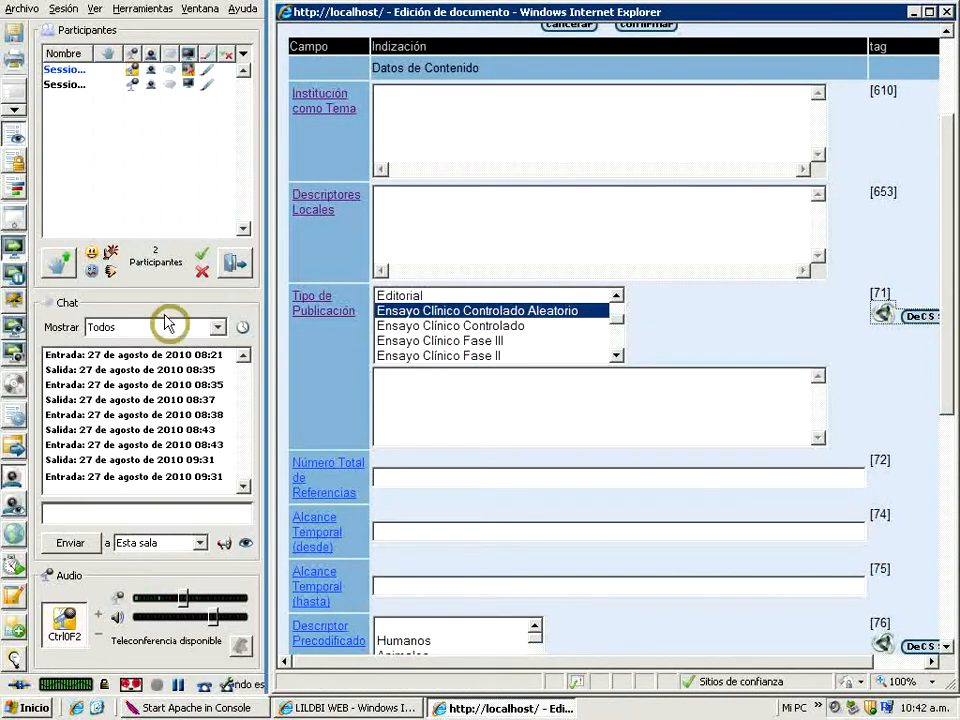
click(918, 320)
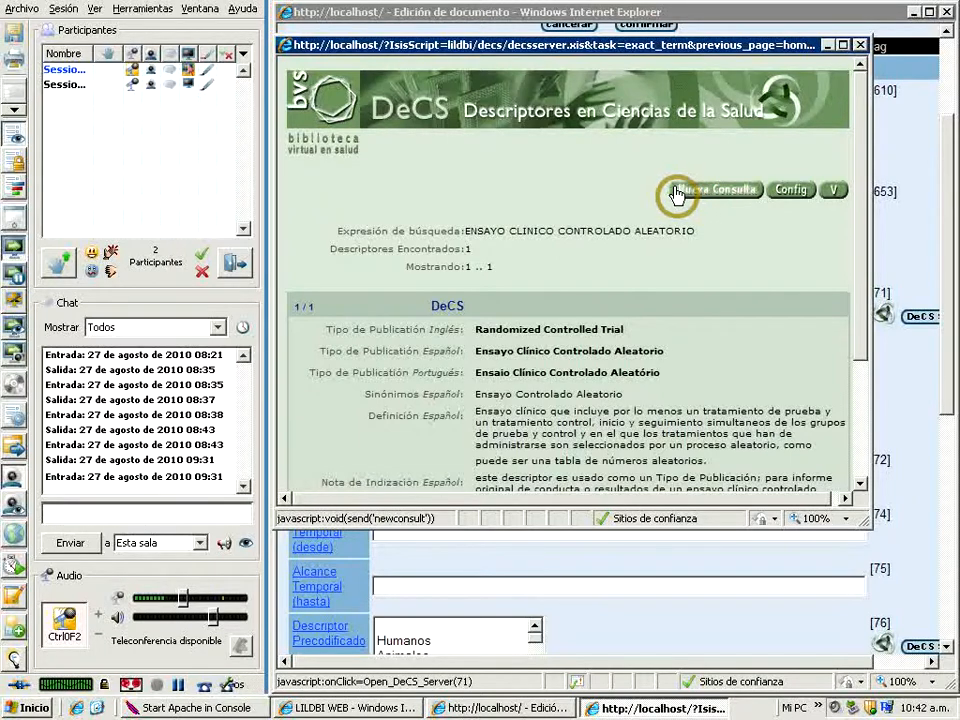
click(861, 46)
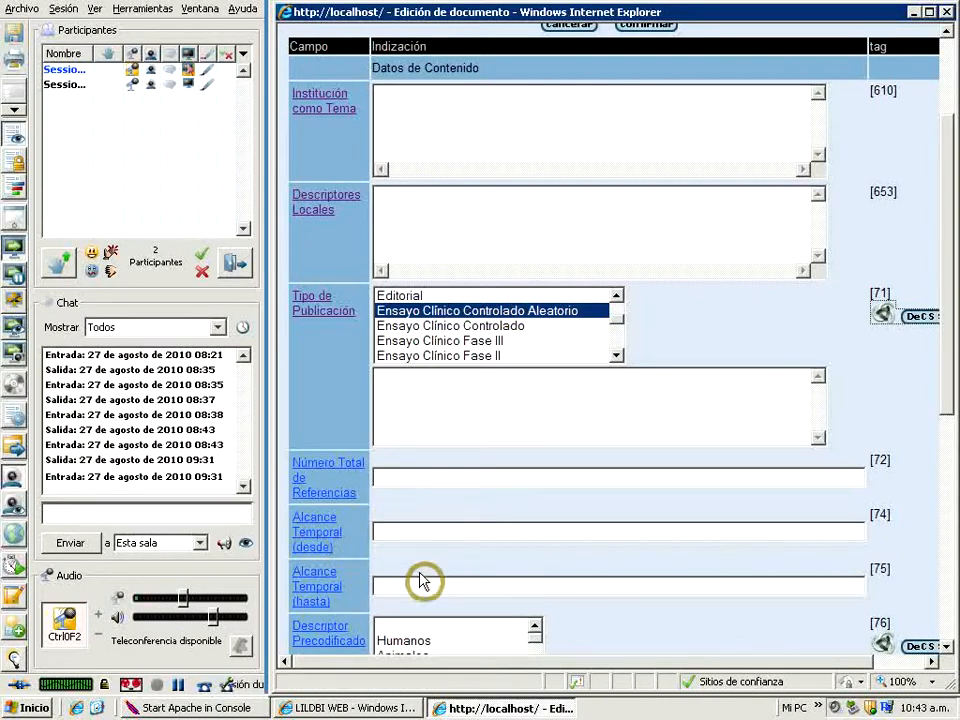
Step: Examine the Descriptor Precodificado options from Humanos through Anciano and return to the start of the list
click(946, 648)
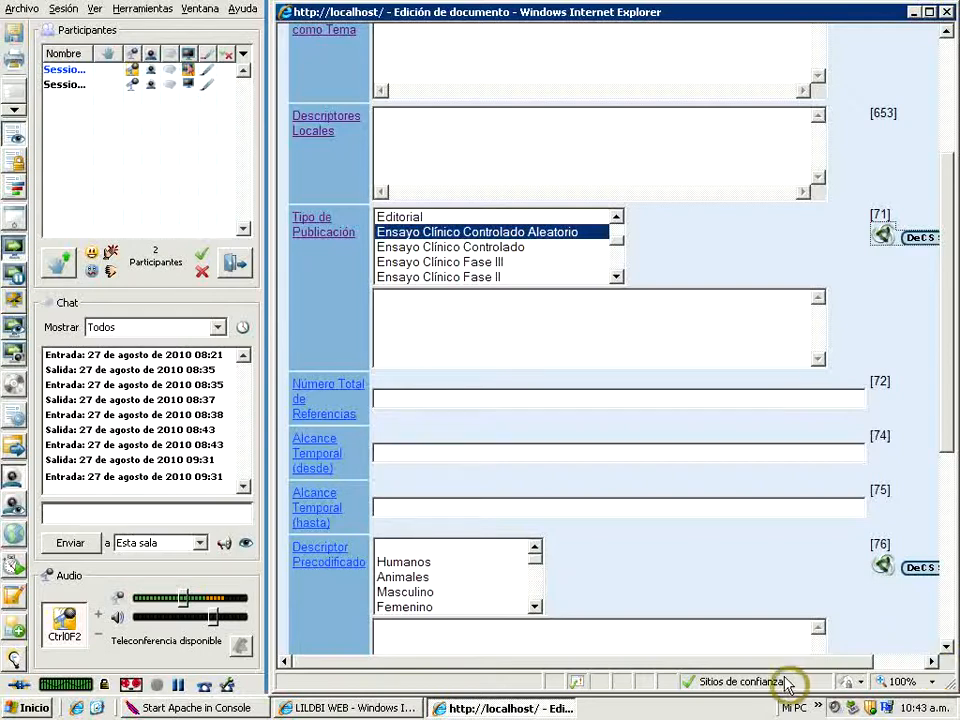
drag(795, 665, 840, 664)
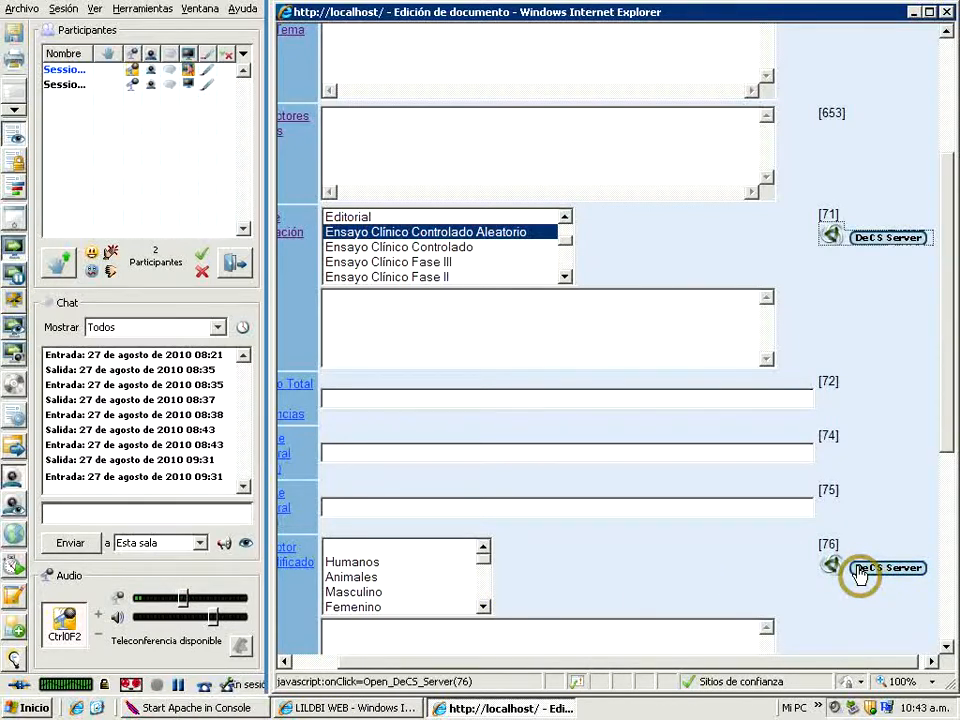
click(483, 609)
click(483, 609)
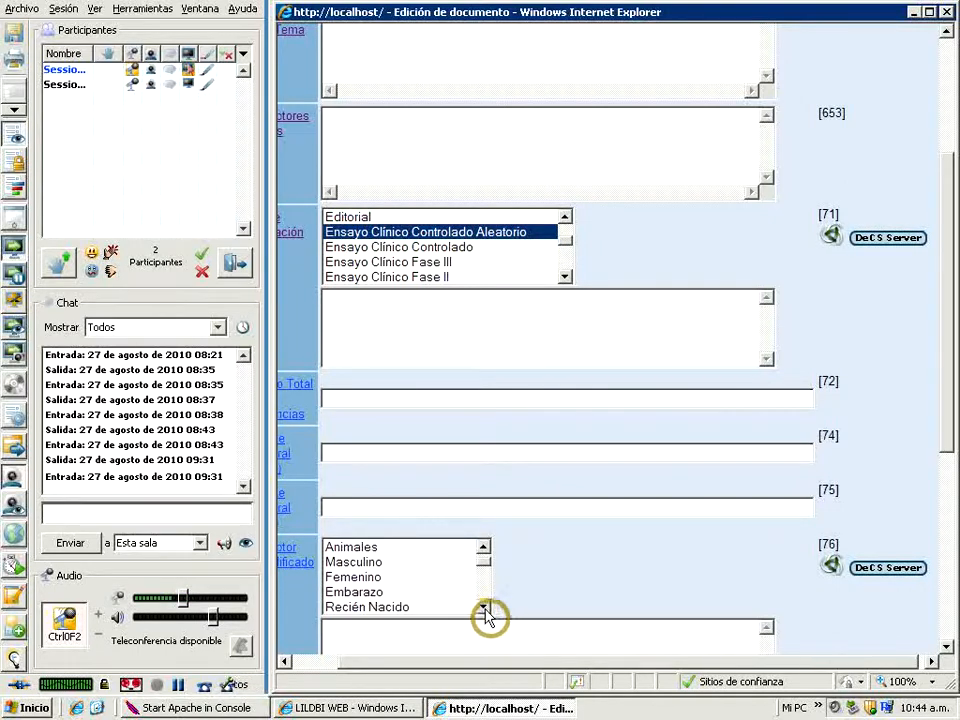
click(483, 609)
click(483, 609)
click(483, 609)
click(483, 609)
click(483, 609)
click(483, 609)
click(483, 609)
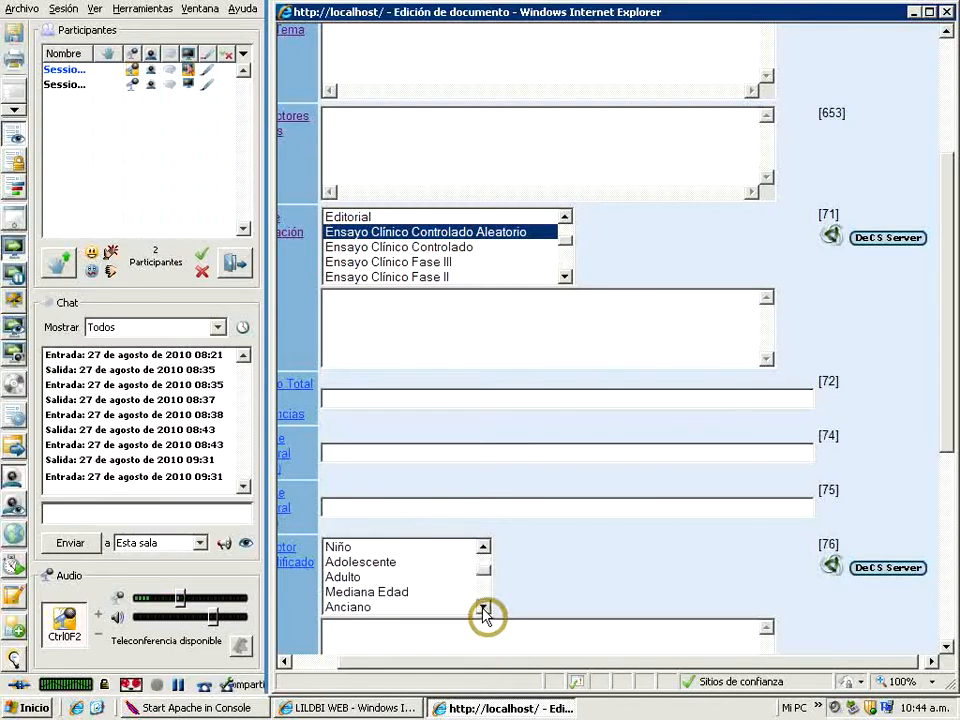
click(483, 547)
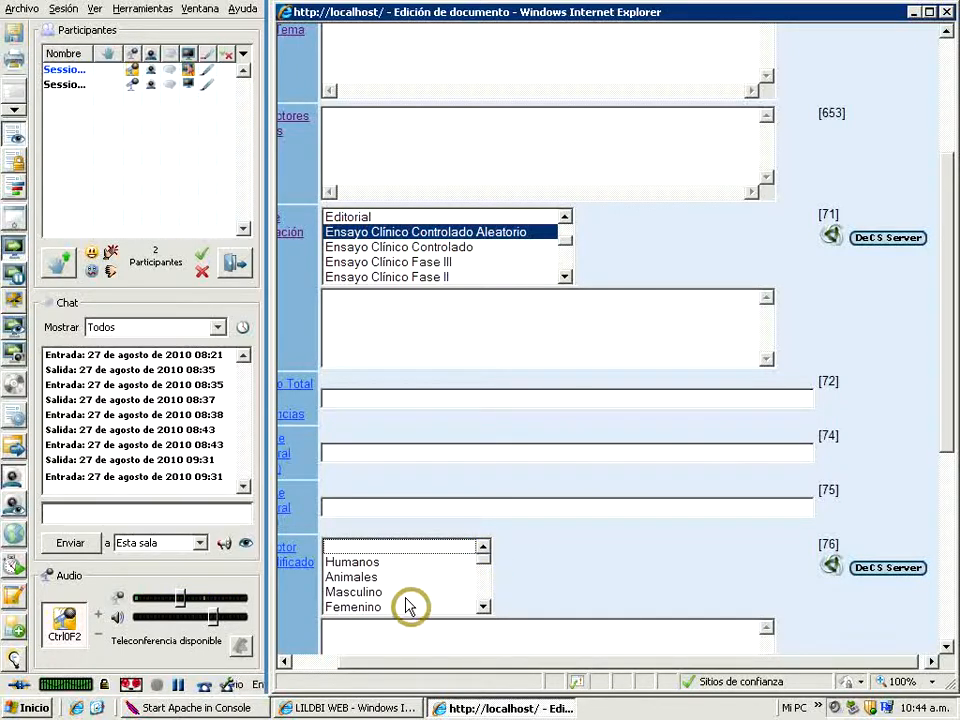
Step: Select Humanos as Descriptor Precodificado, read its DeCS entry down to the permitted qualifiers and identifier, and close it
click(353, 563)
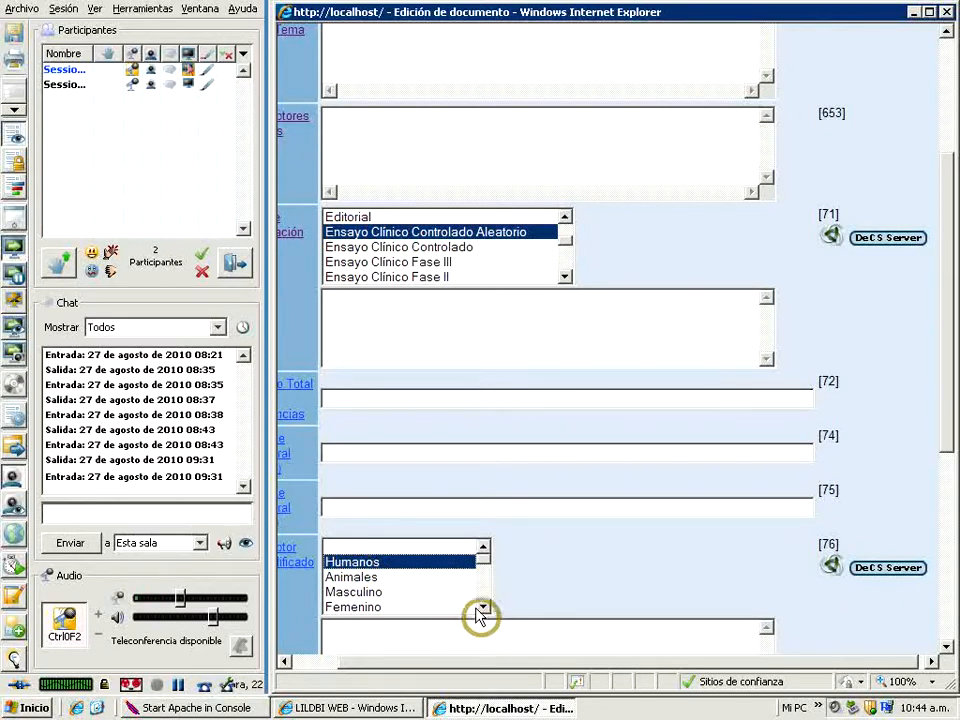
click(872, 573)
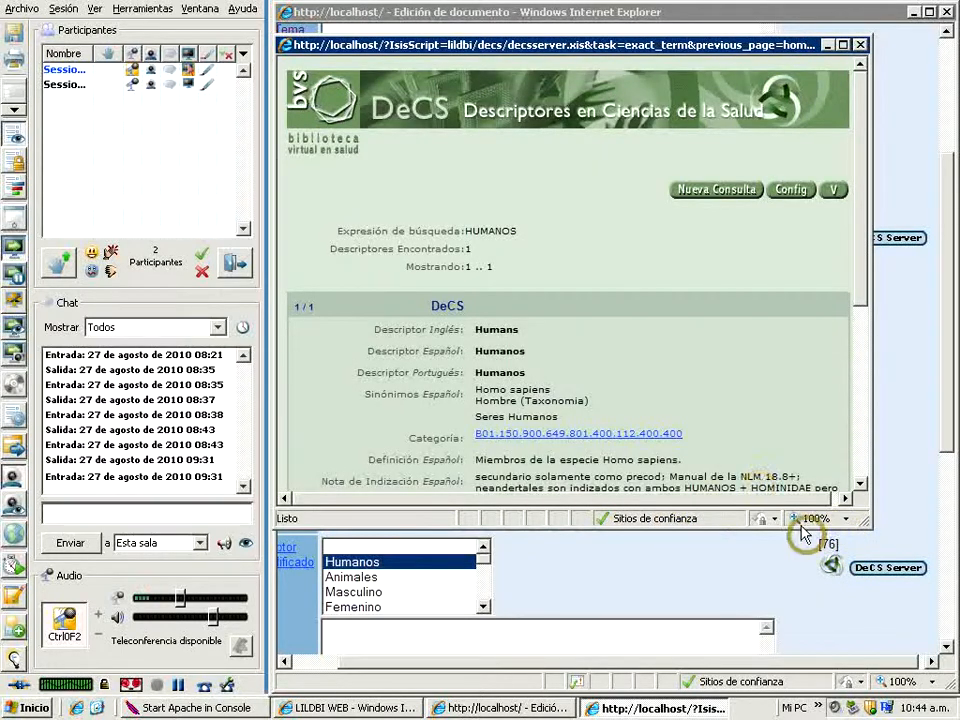
click(861, 490)
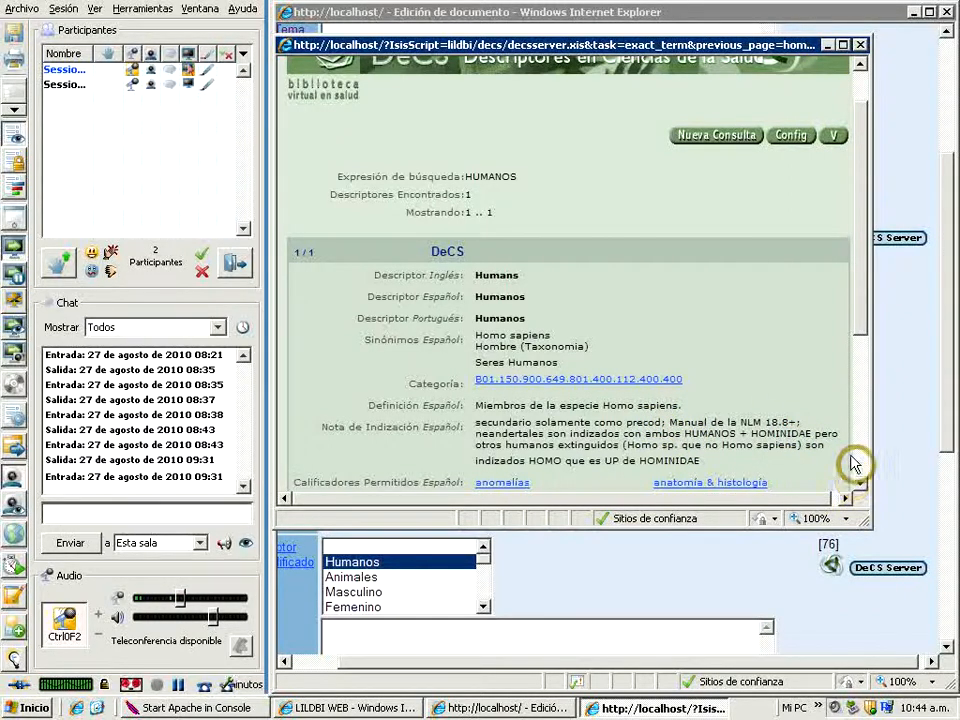
click(860, 485)
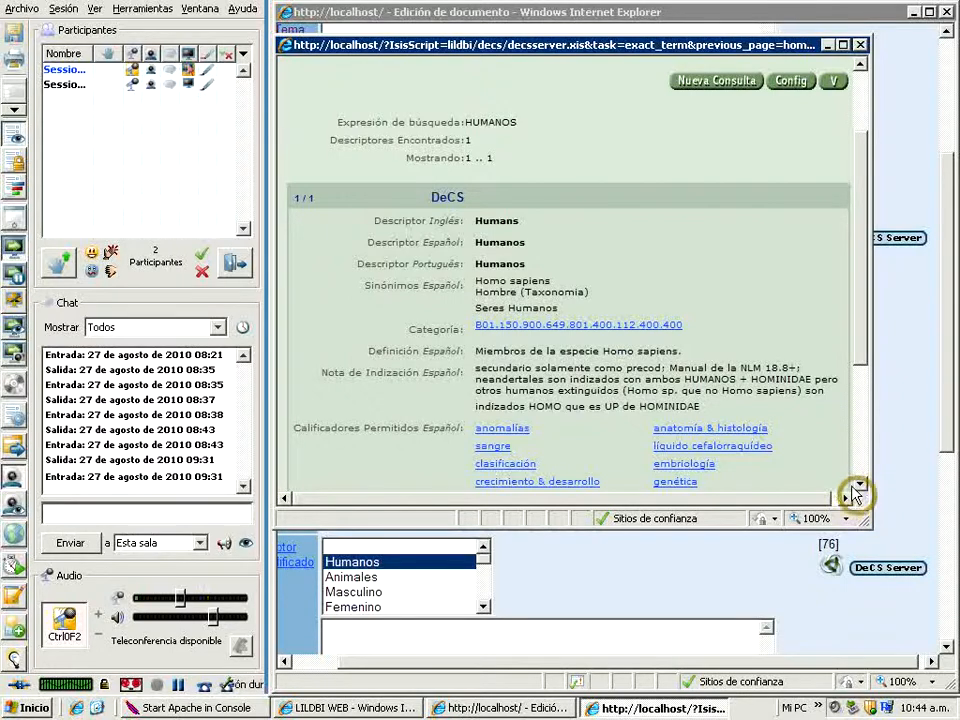
click(861, 487)
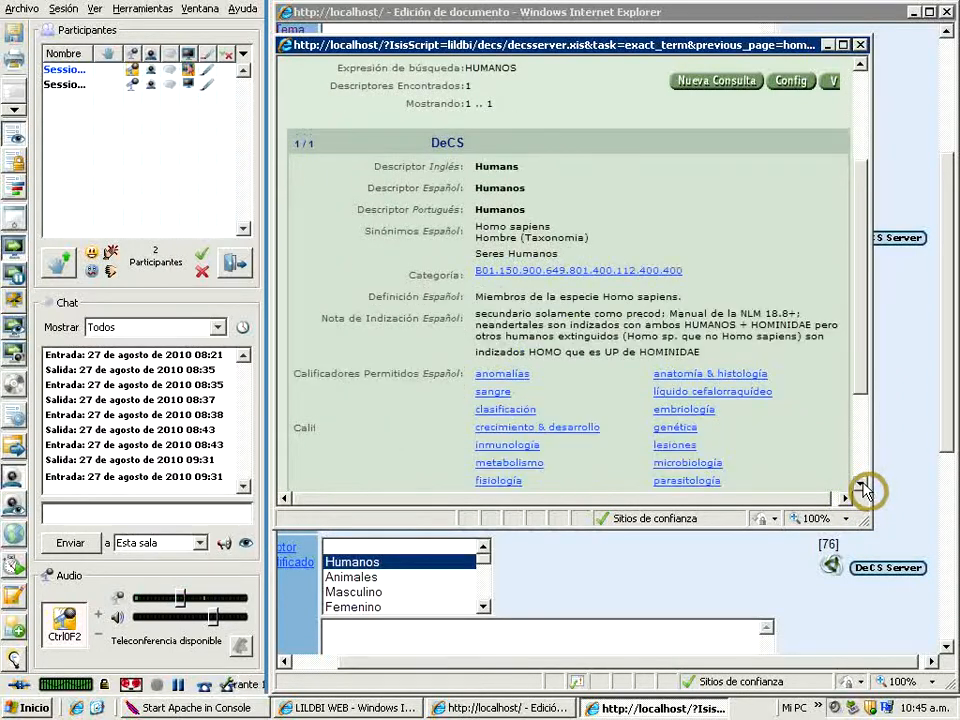
click(861, 488)
click(861, 488)
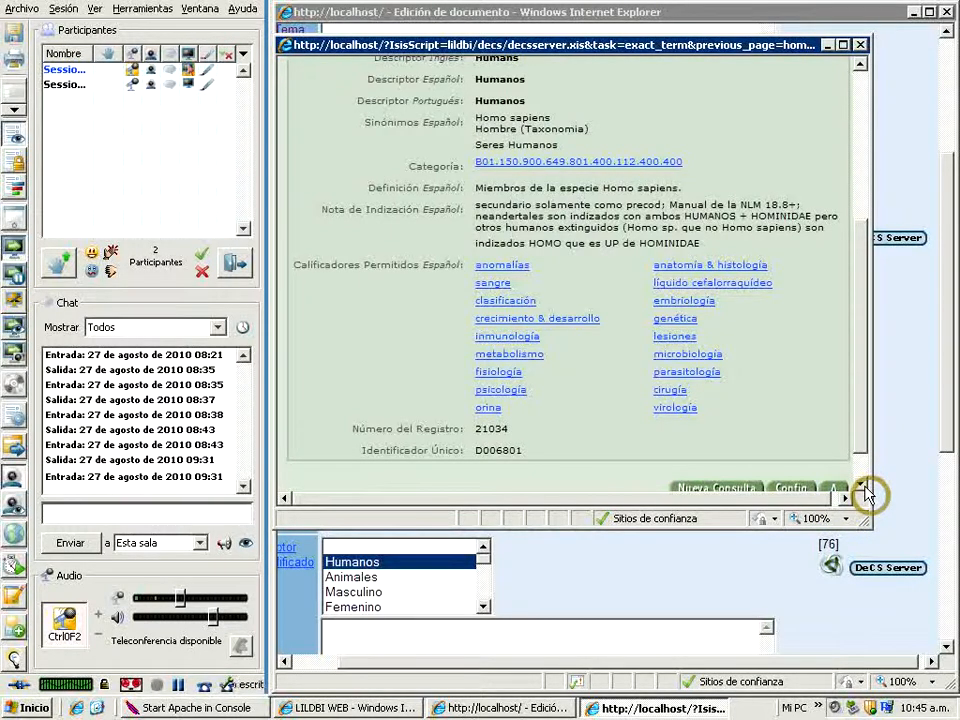
click(859, 45)
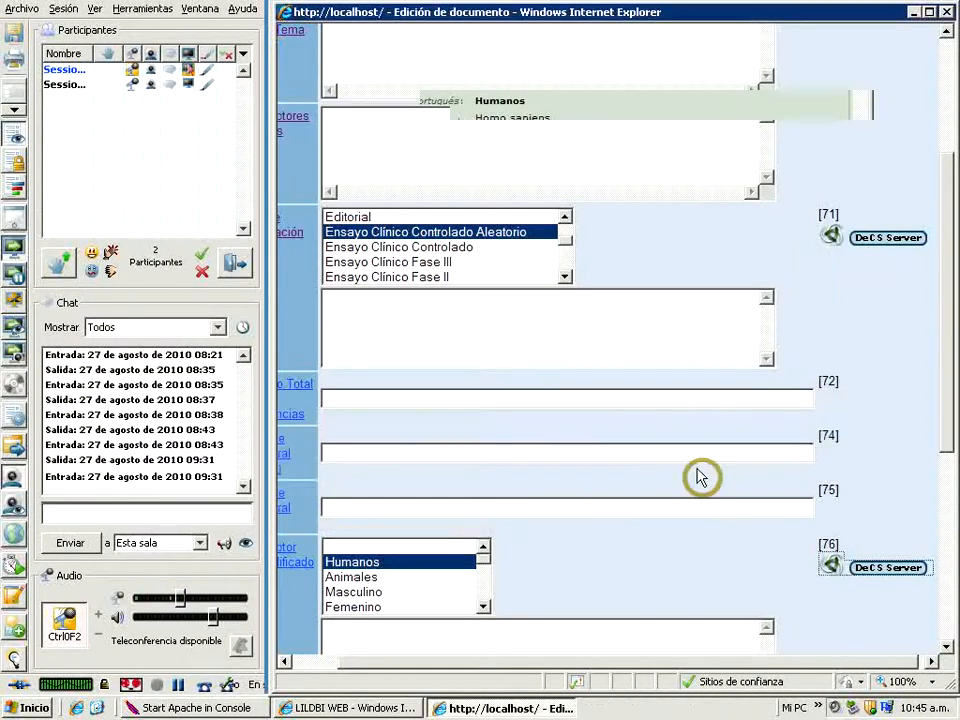
Step: Select Femenino as Descriptor Precodificado and review the following options through Anciano
click(483, 607)
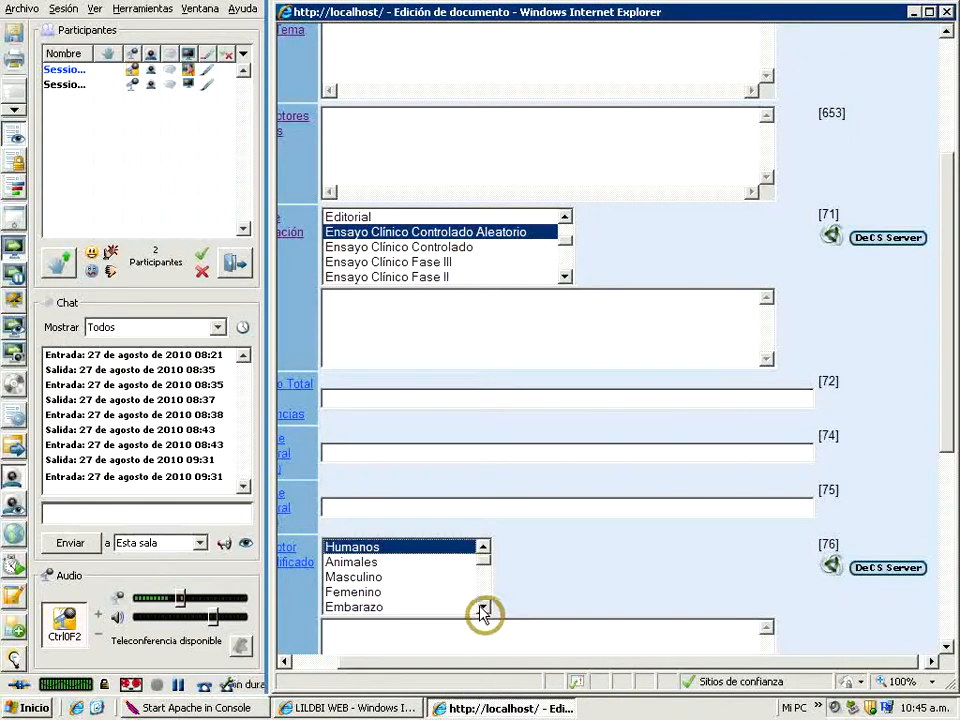
click(347, 593)
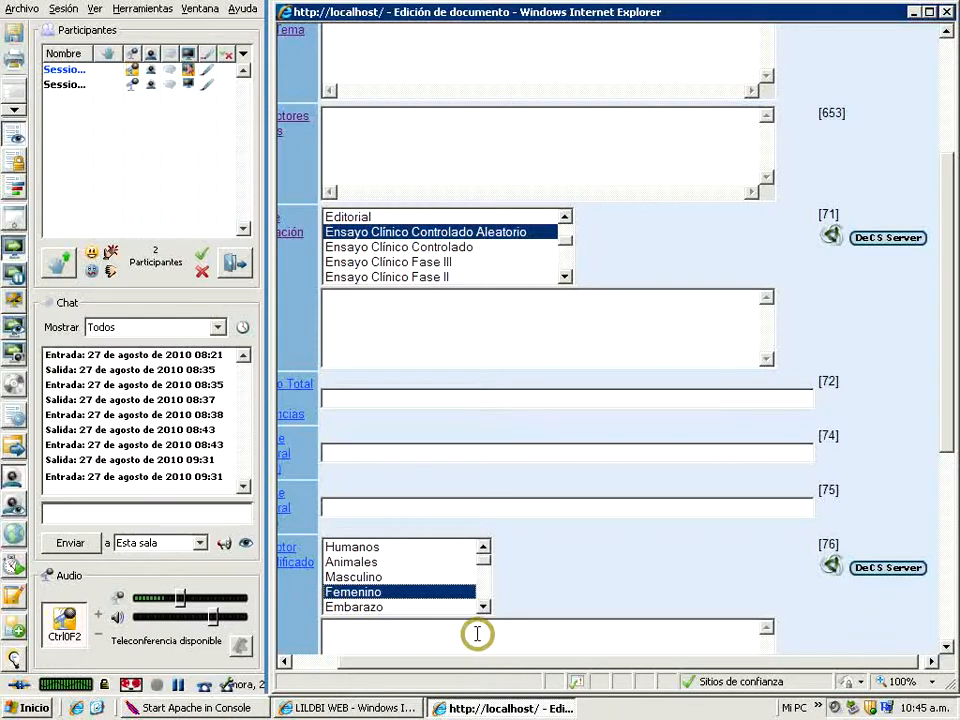
click(483, 607)
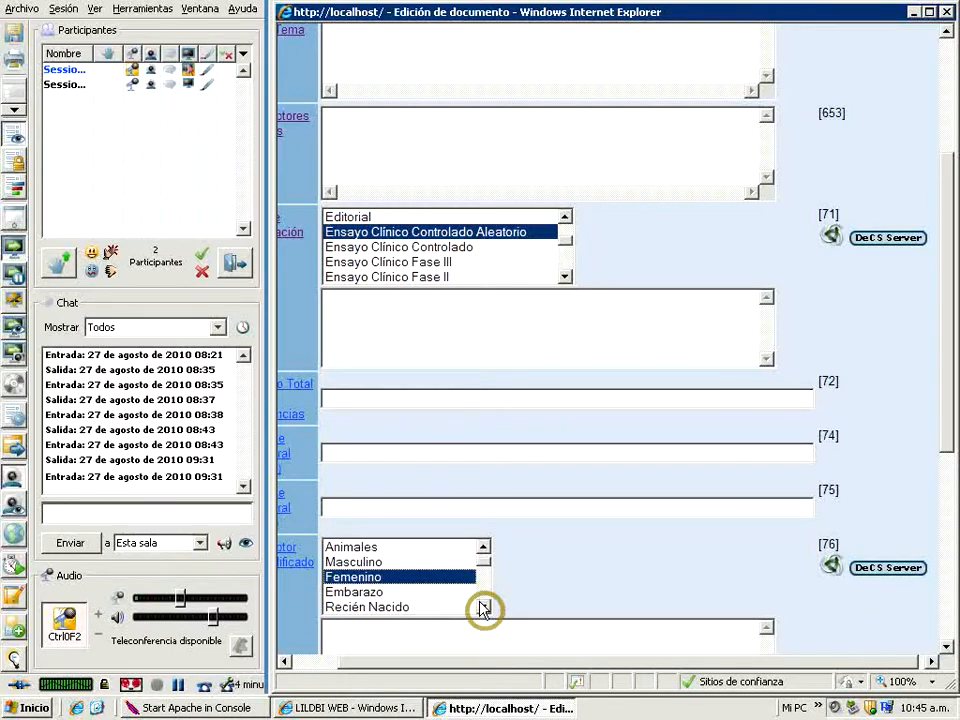
click(483, 607)
click(483, 607)
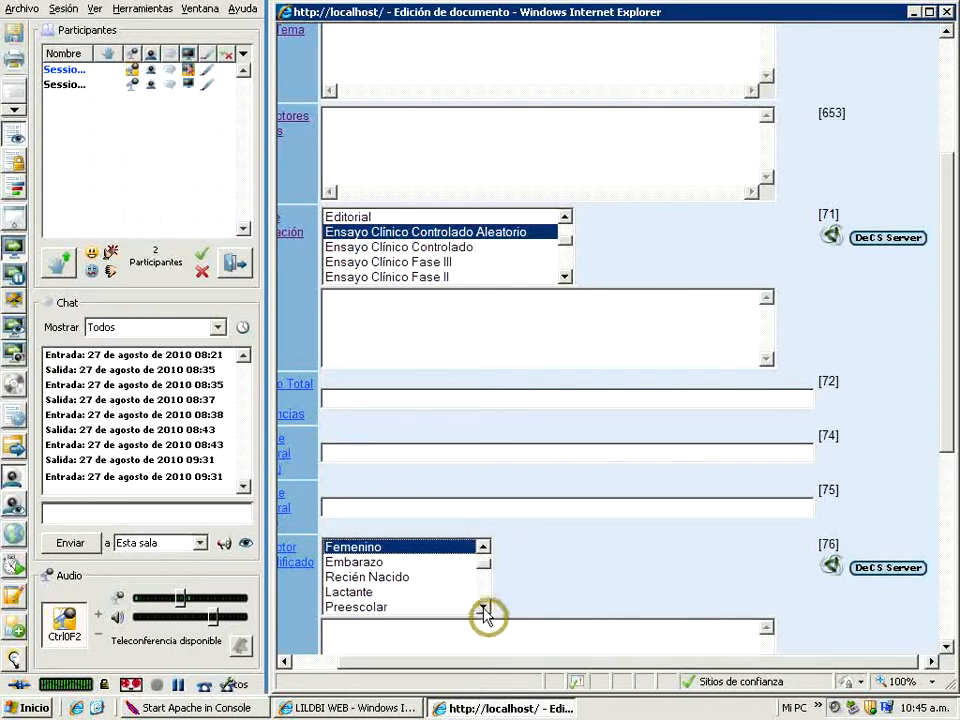
click(483, 607)
click(483, 607)
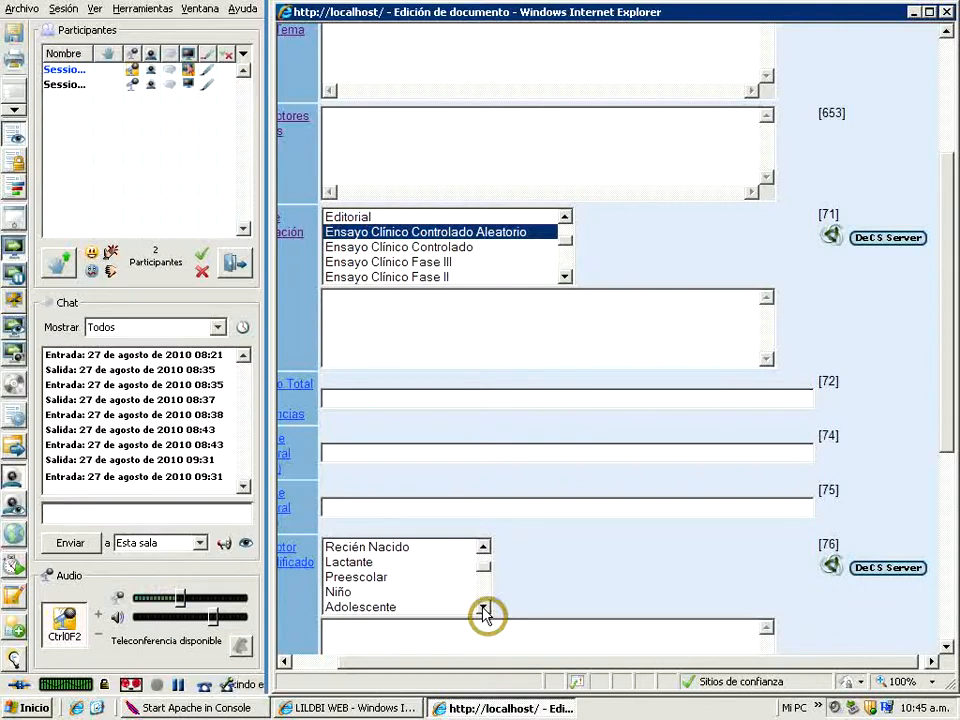
click(483, 607)
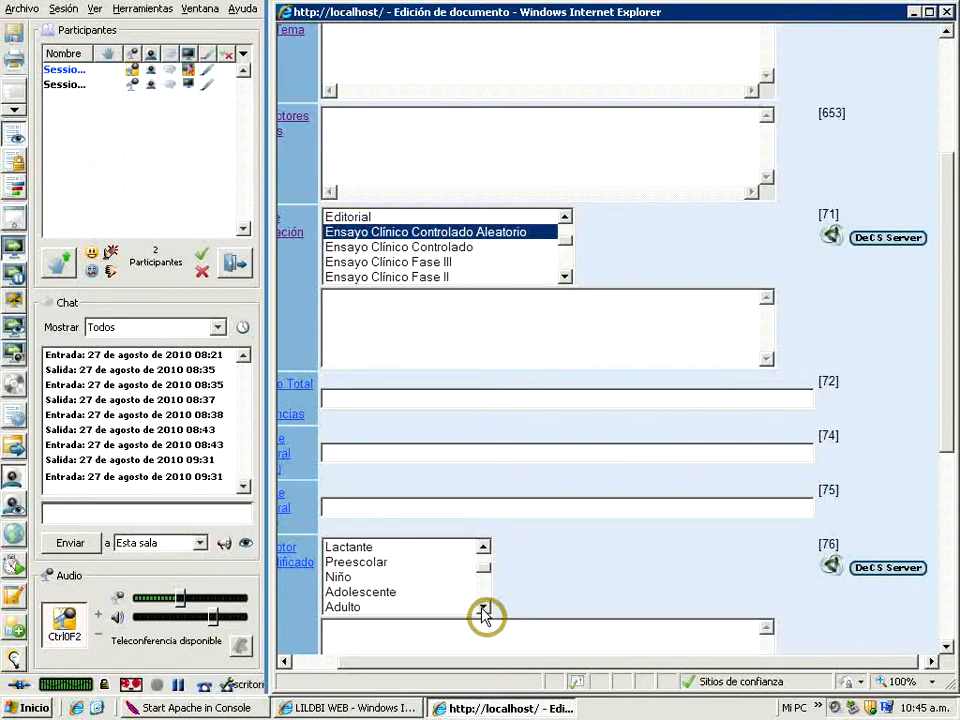
click(483, 607)
click(483, 607)
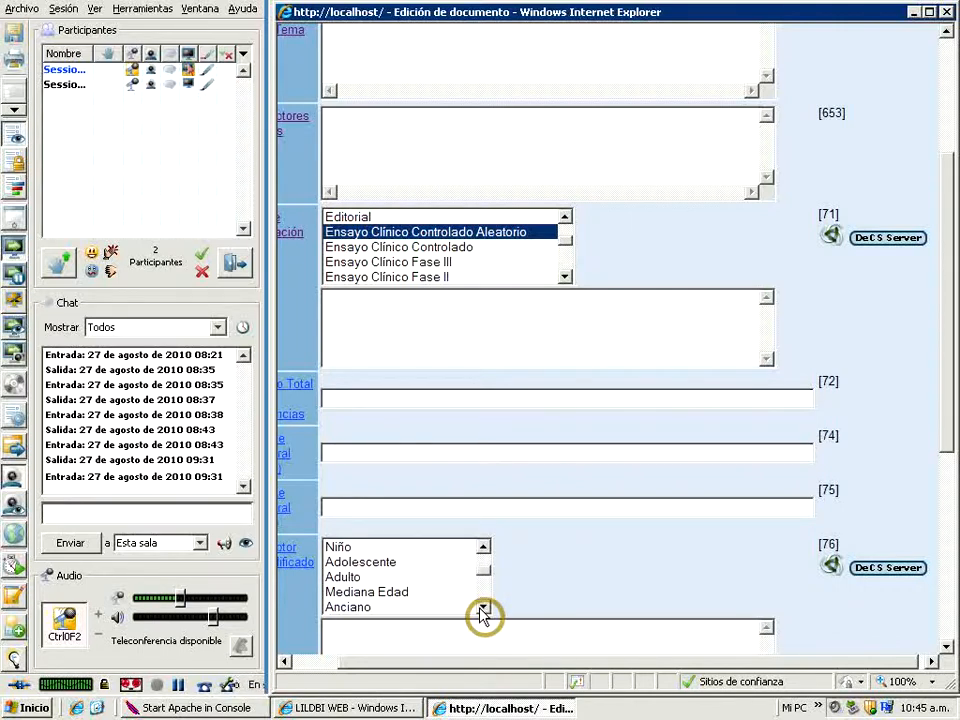
Step: Review the remaining Descriptor Precodificado options from Anciano through Historia del Siglo 21
click(483, 607)
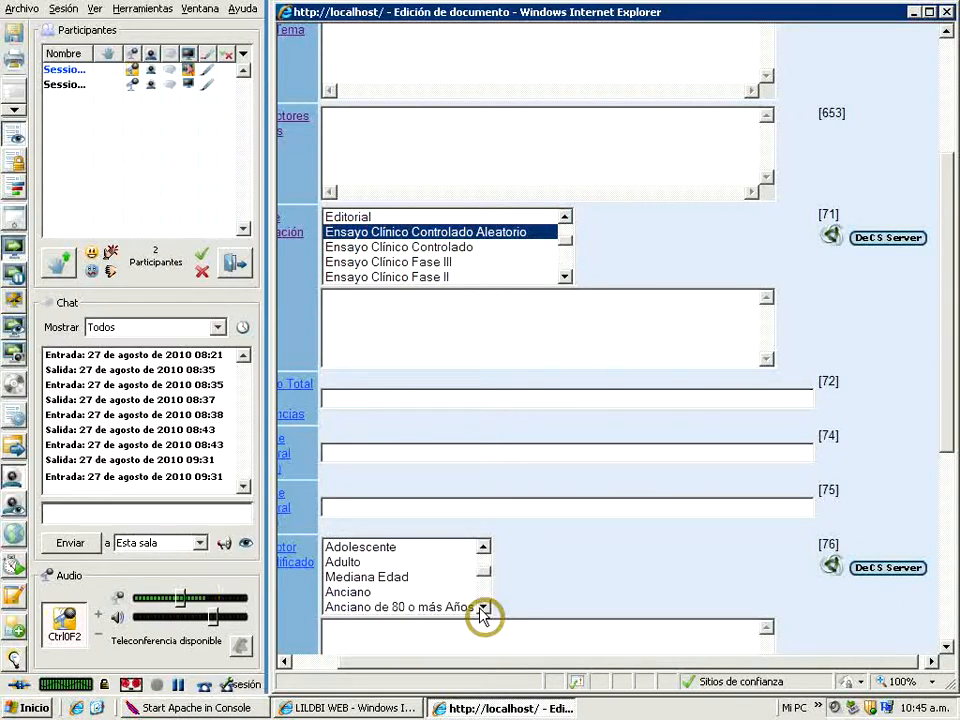
click(483, 607)
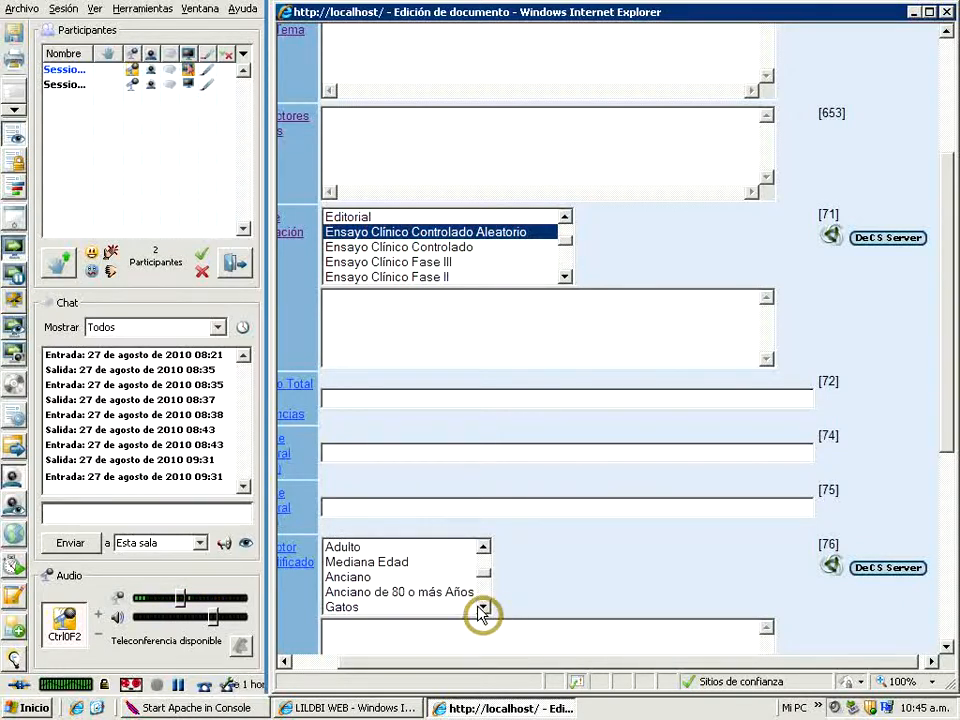
click(483, 607)
click(483, 607)
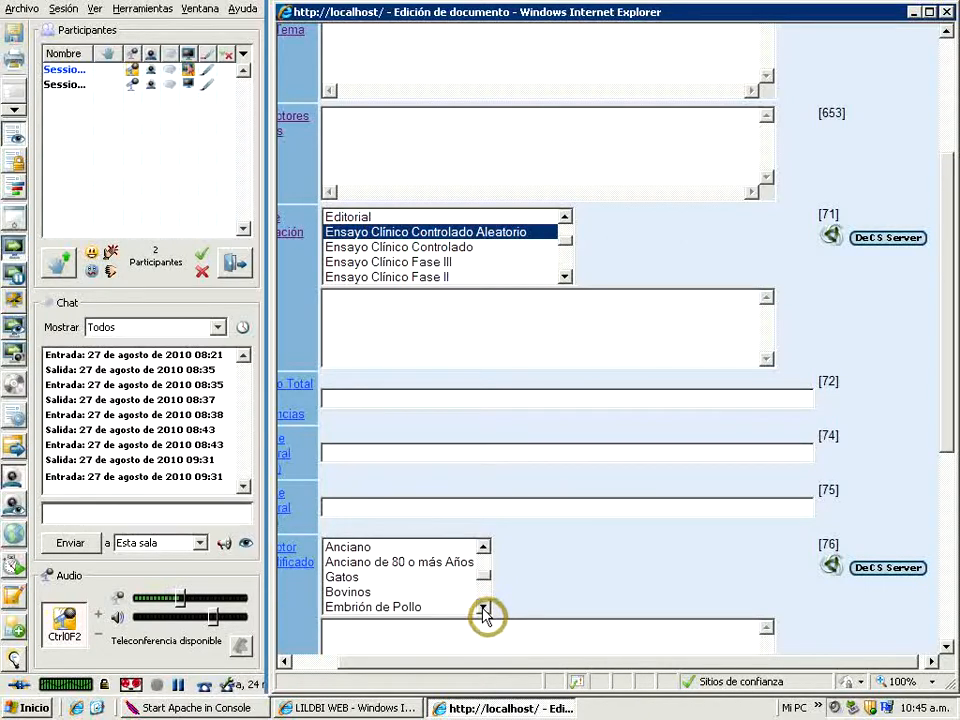
click(483, 607)
click(483, 607)
click(483, 607)
click(483, 607)
click(483, 607)
click(483, 607)
click(483, 607)
click(483, 607)
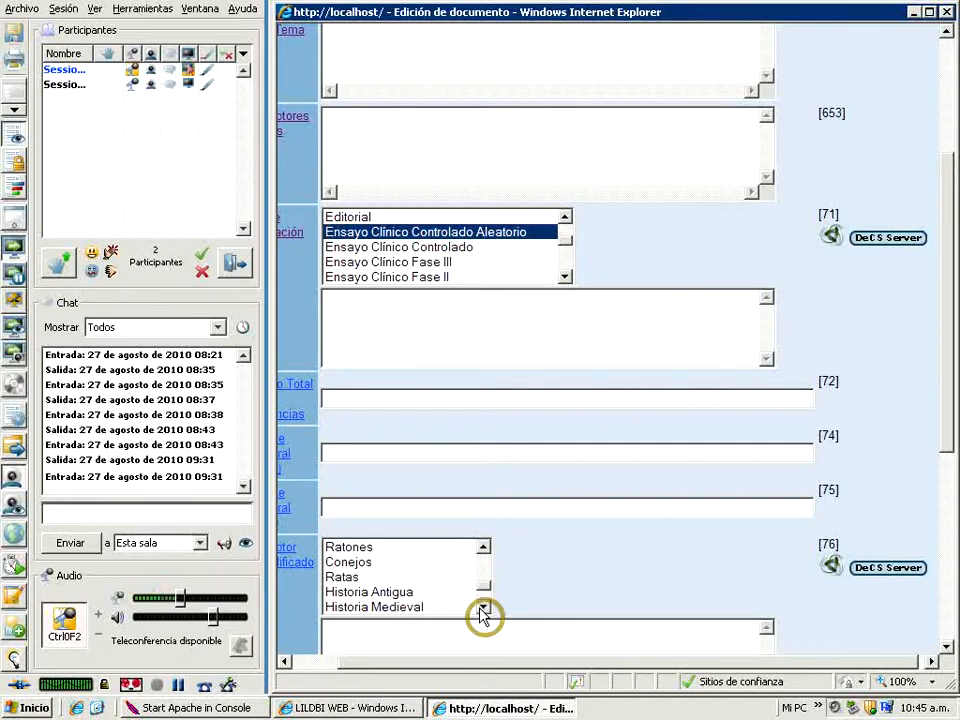
click(483, 607)
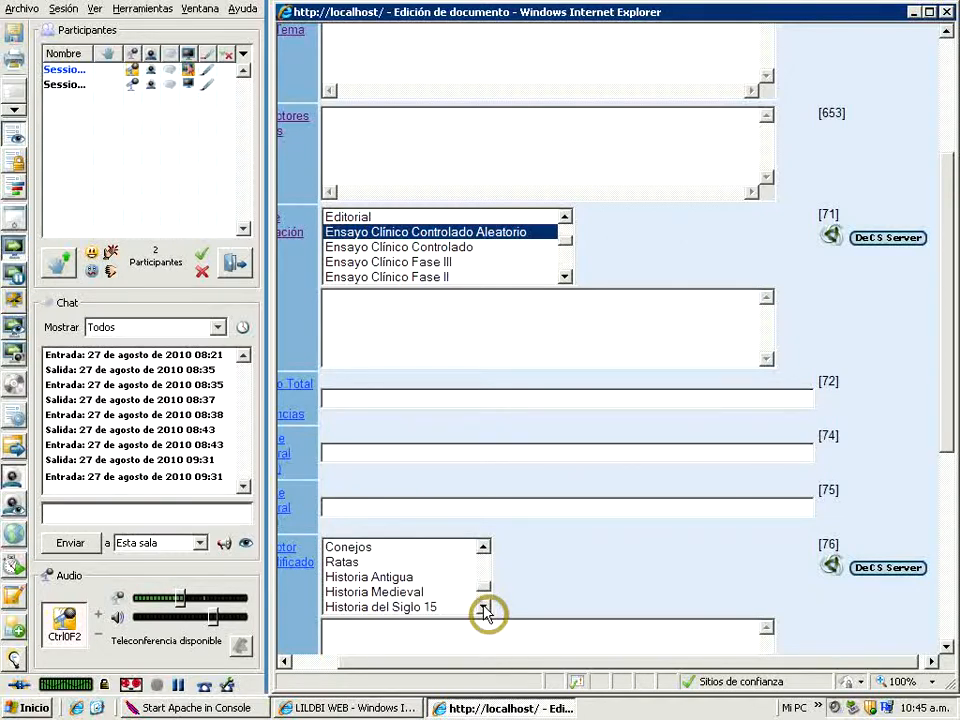
click(483, 607)
click(483, 607)
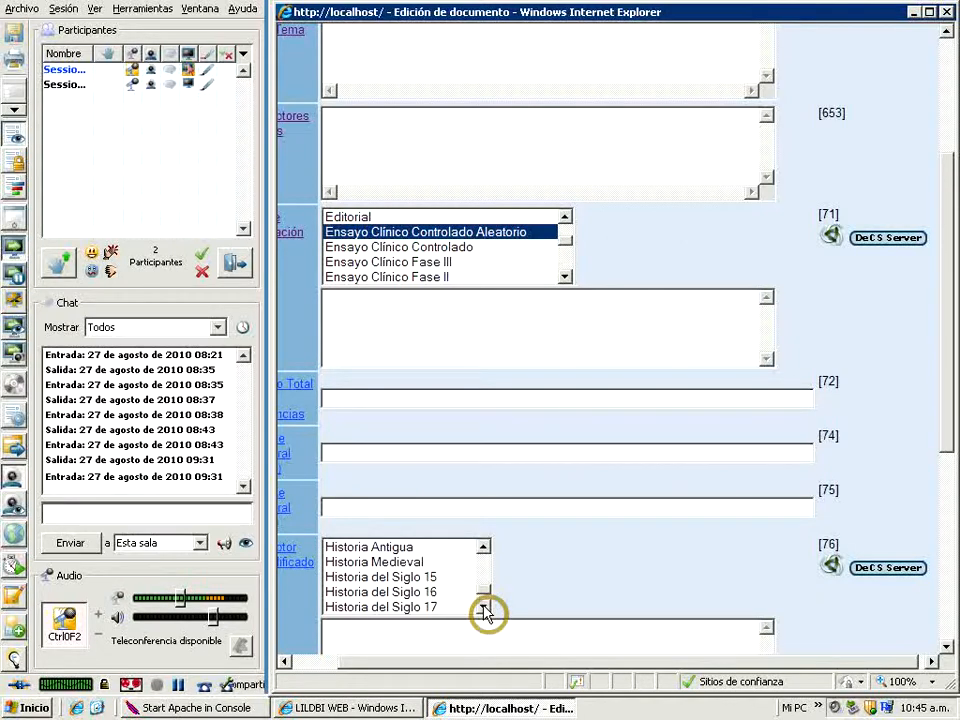
click(483, 607)
click(483, 607)
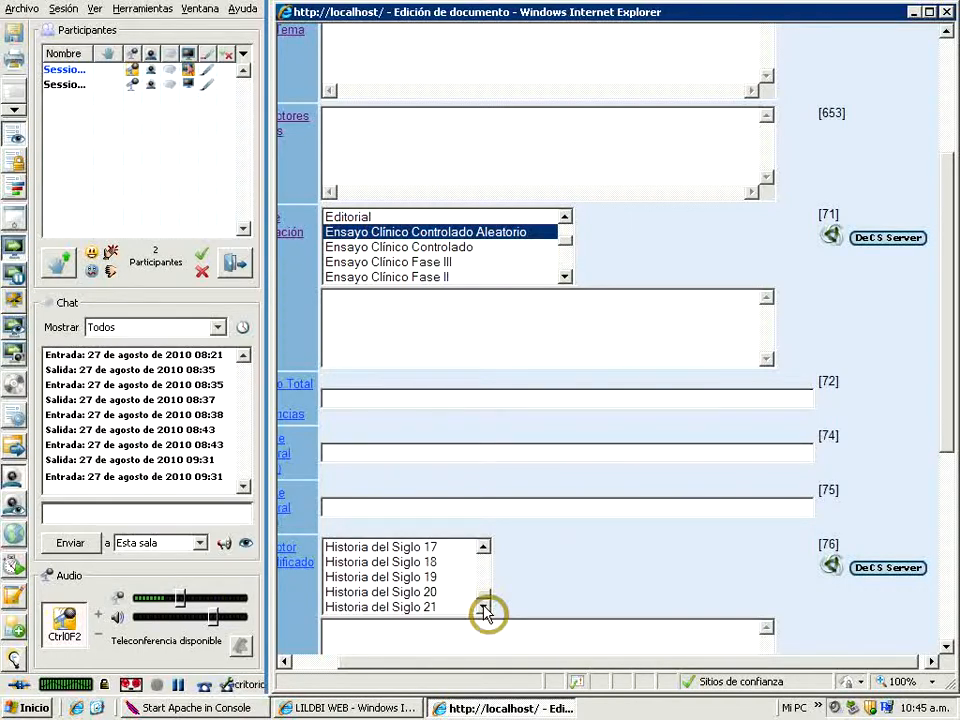
Step: Select Niño as Descriptor Precodificado, try Adolescente instead, and set the selection back to Niño
drag(483, 551, 482, 551)
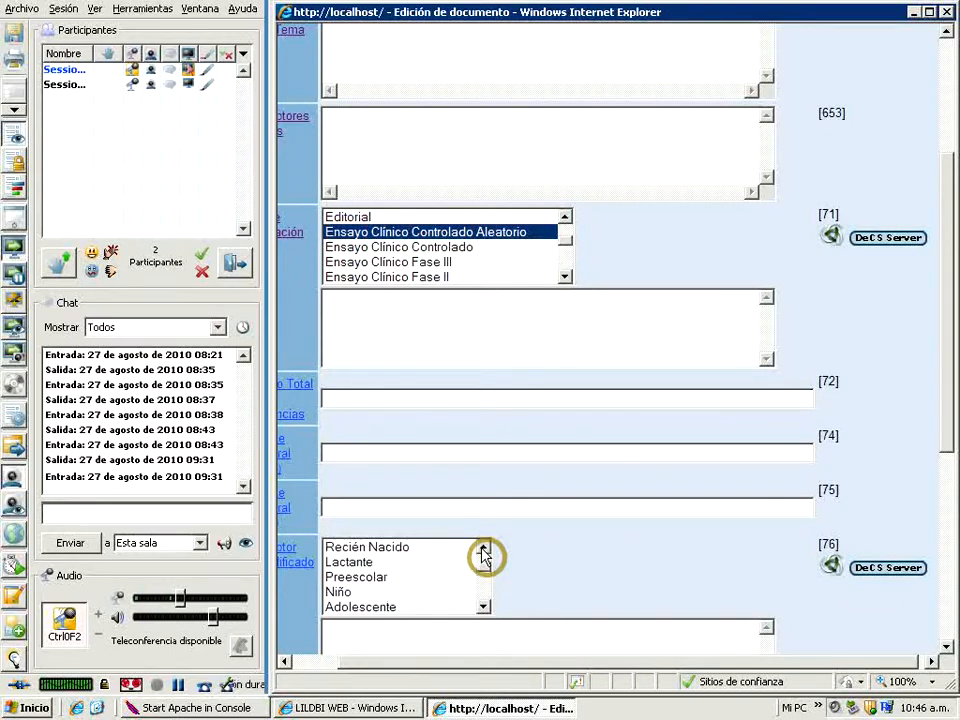
click(484, 609)
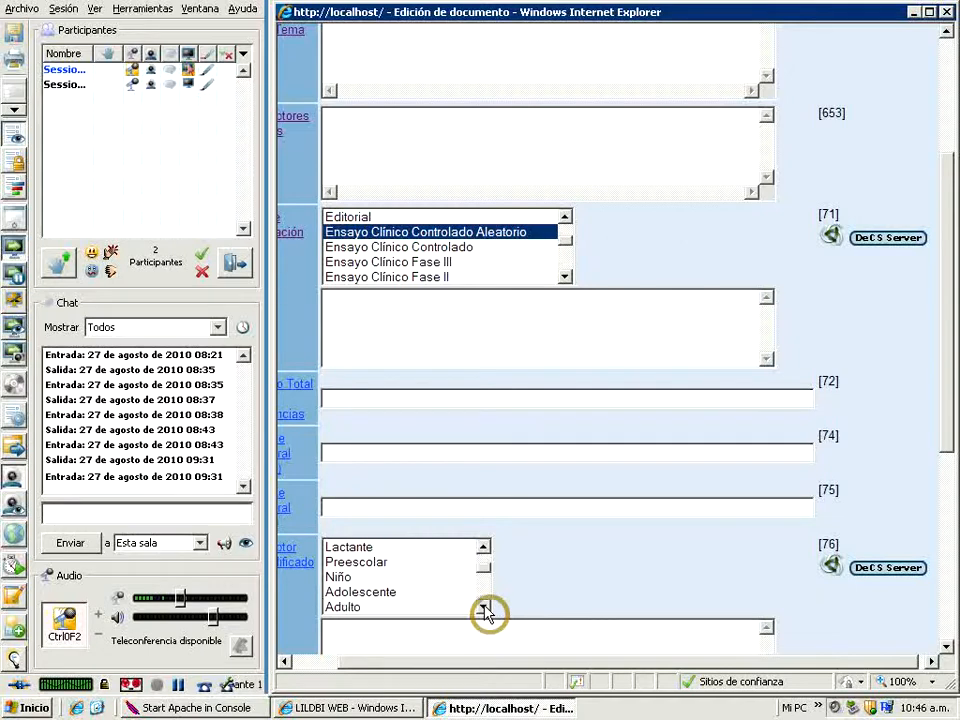
click(341, 578)
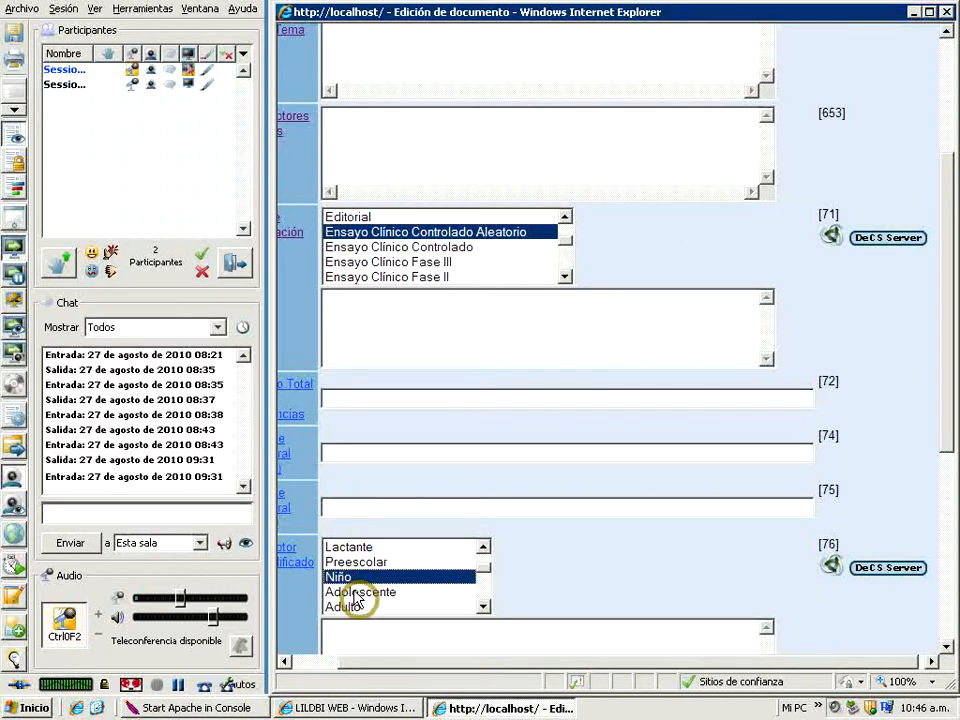
click(354, 594)
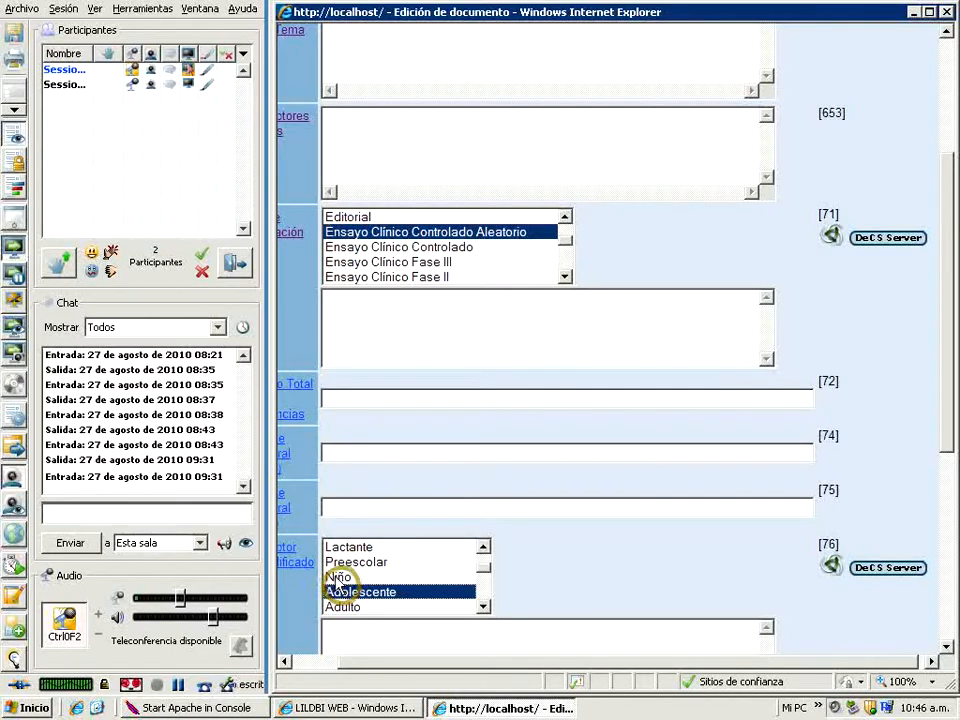
click(340, 578)
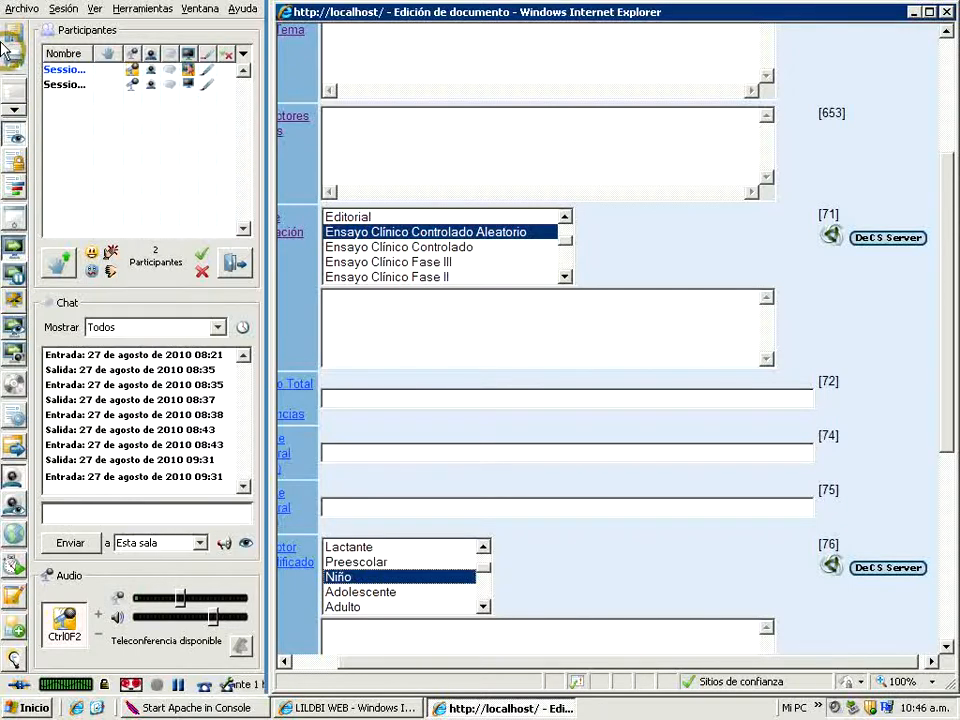
scroll(5, 50, down, 1)
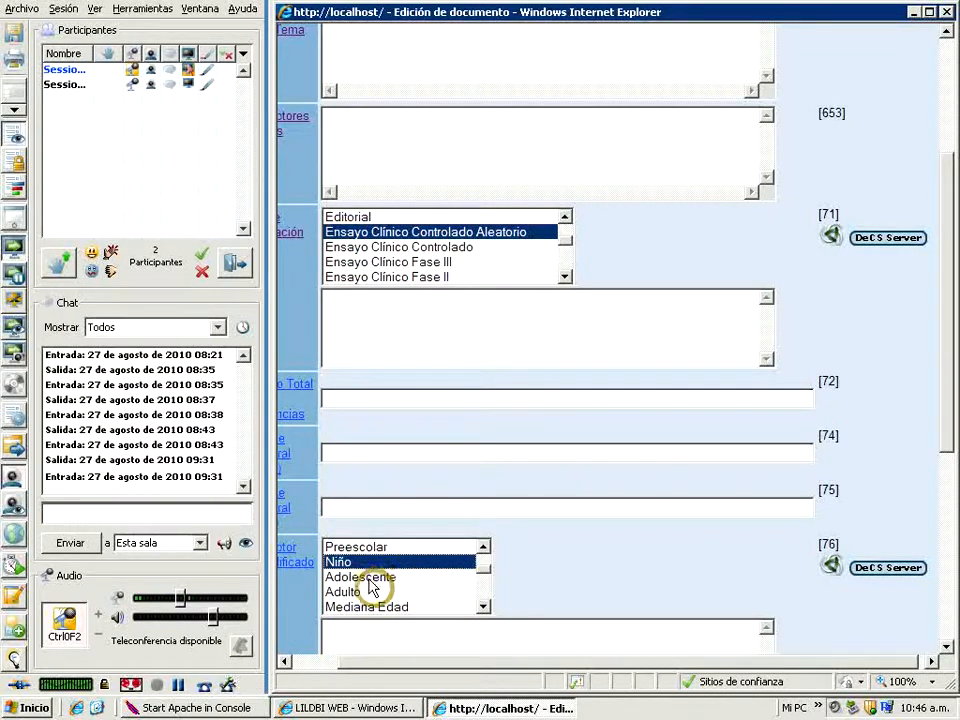
Step: Open the field help for Descriptor Primario, read its definition, notes and examples, and close it
click(945, 648)
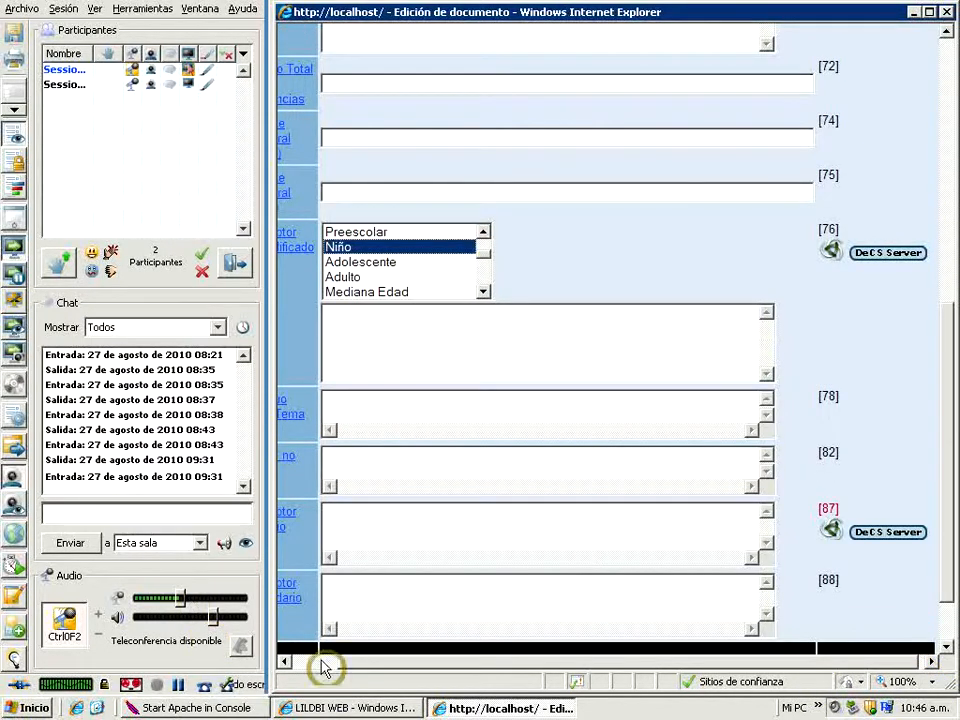
click(284, 661)
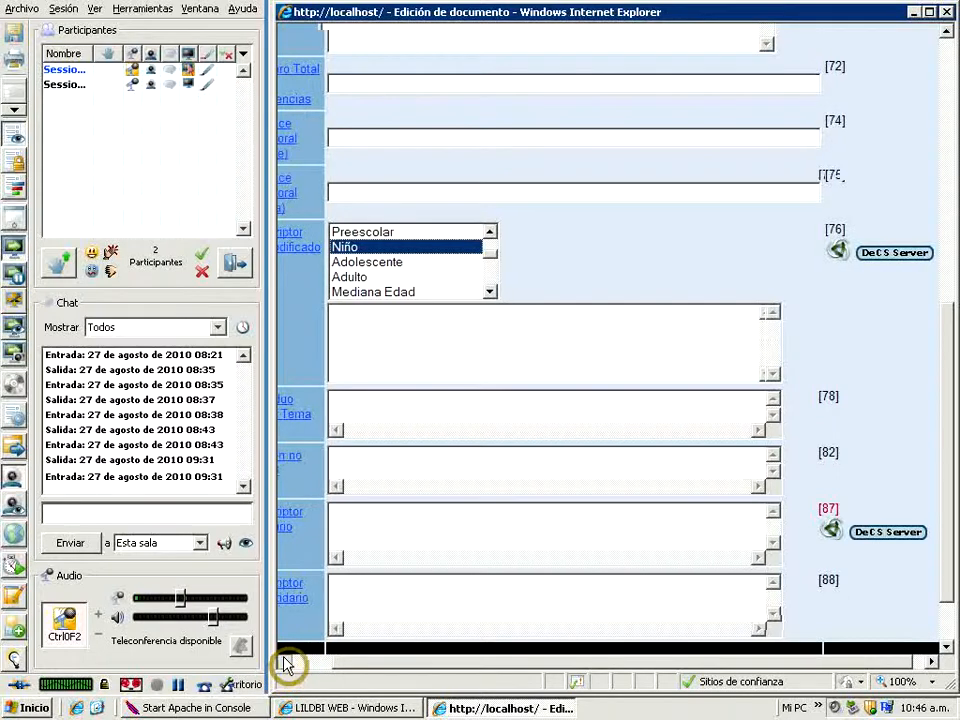
click(284, 661)
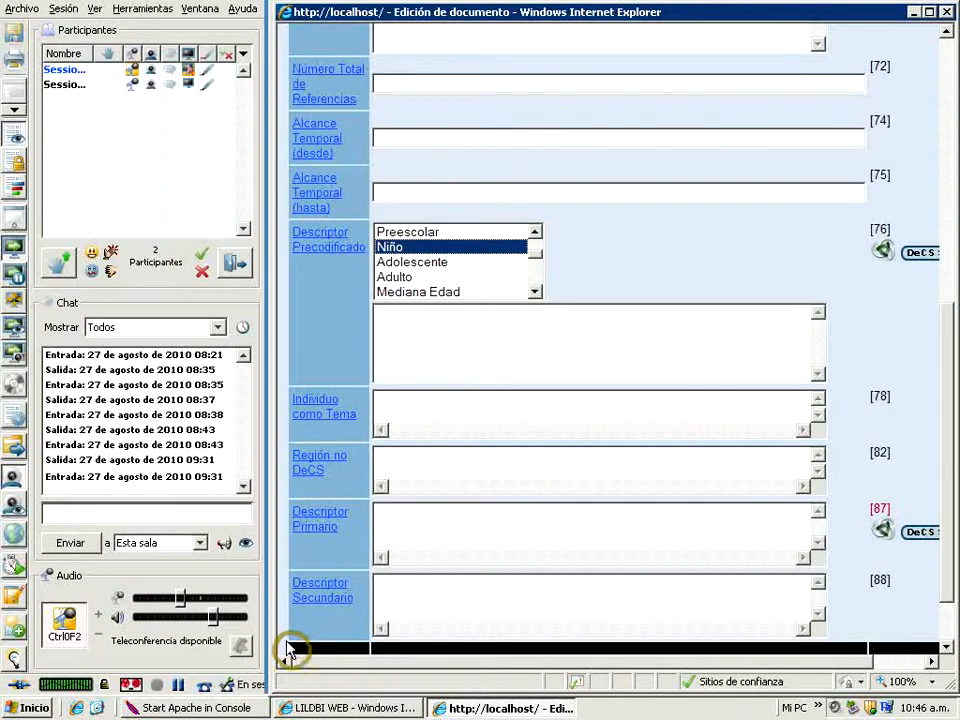
click(932, 661)
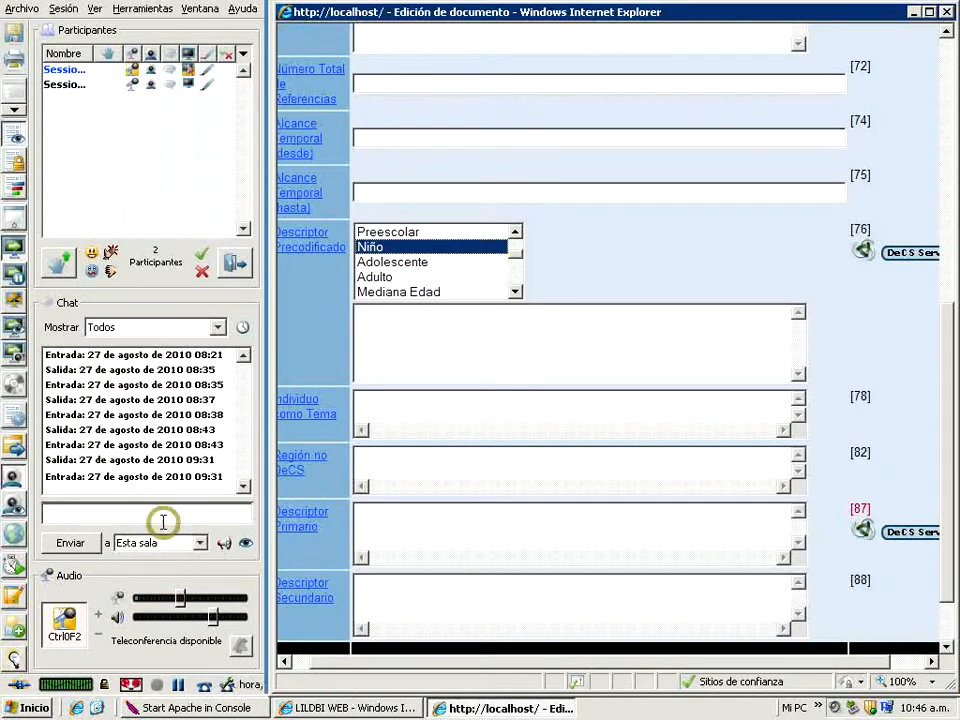
click(305, 520)
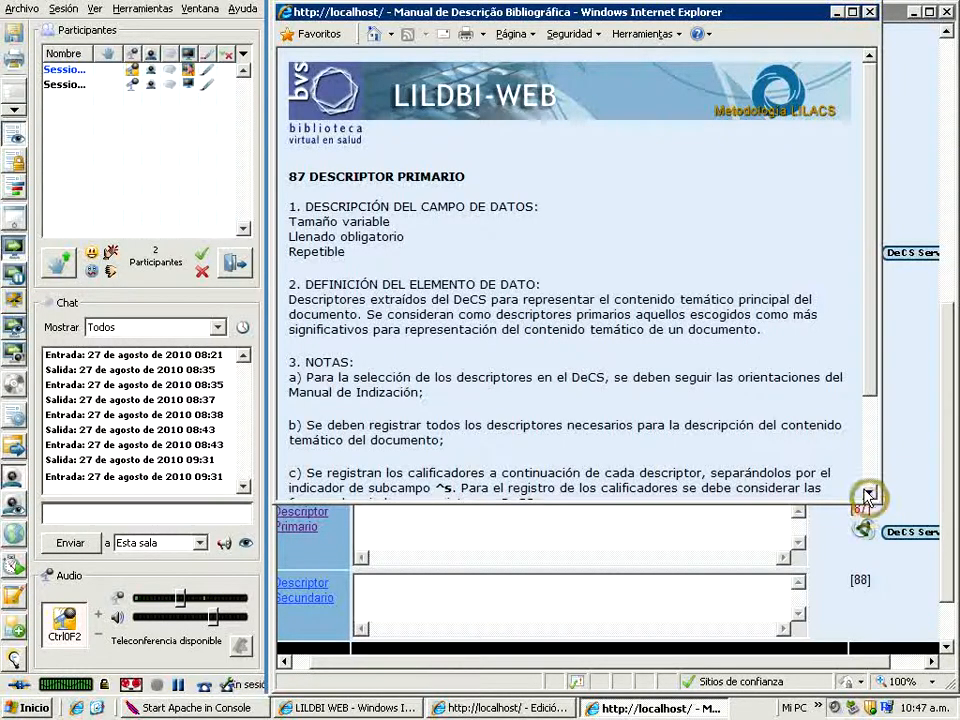
scroll(870, 497, down, 1)
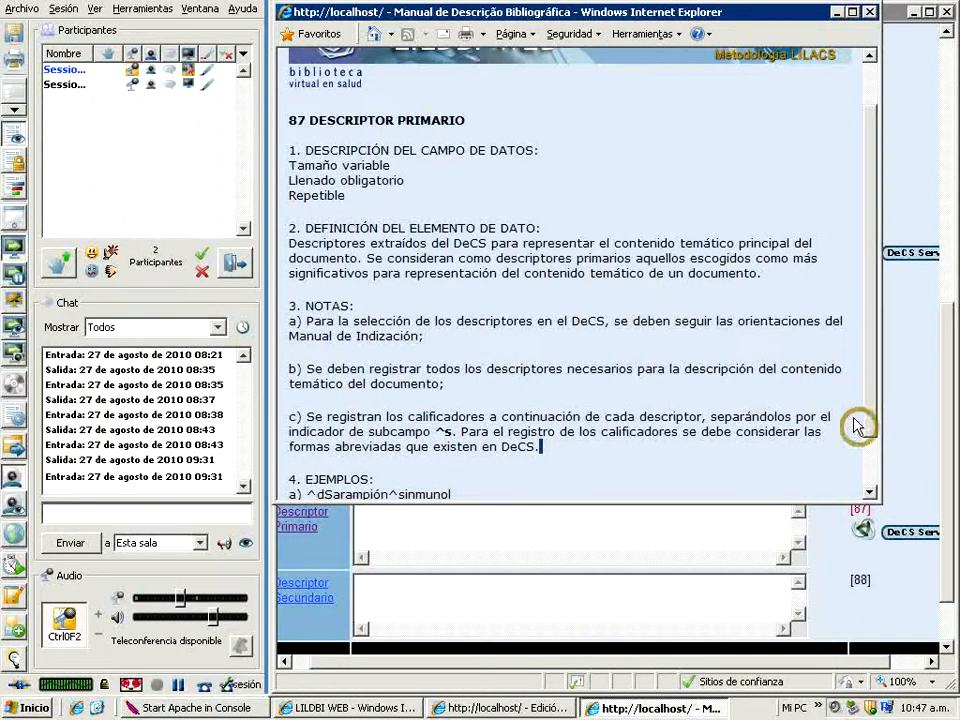
scroll(866, 430, down, 1)
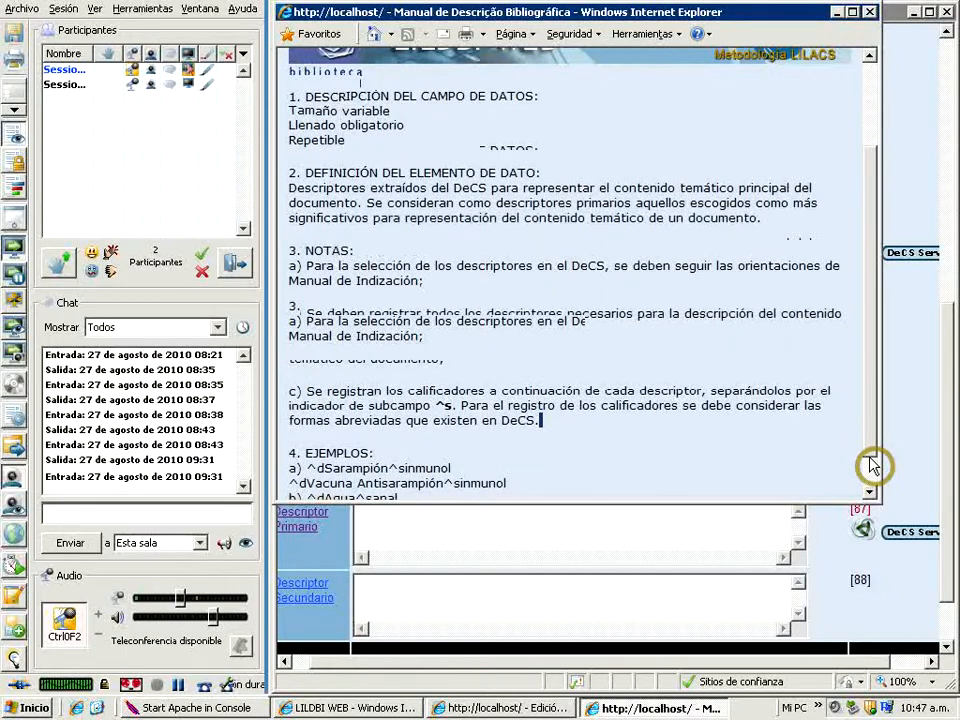
drag(873, 466, 868, 375)
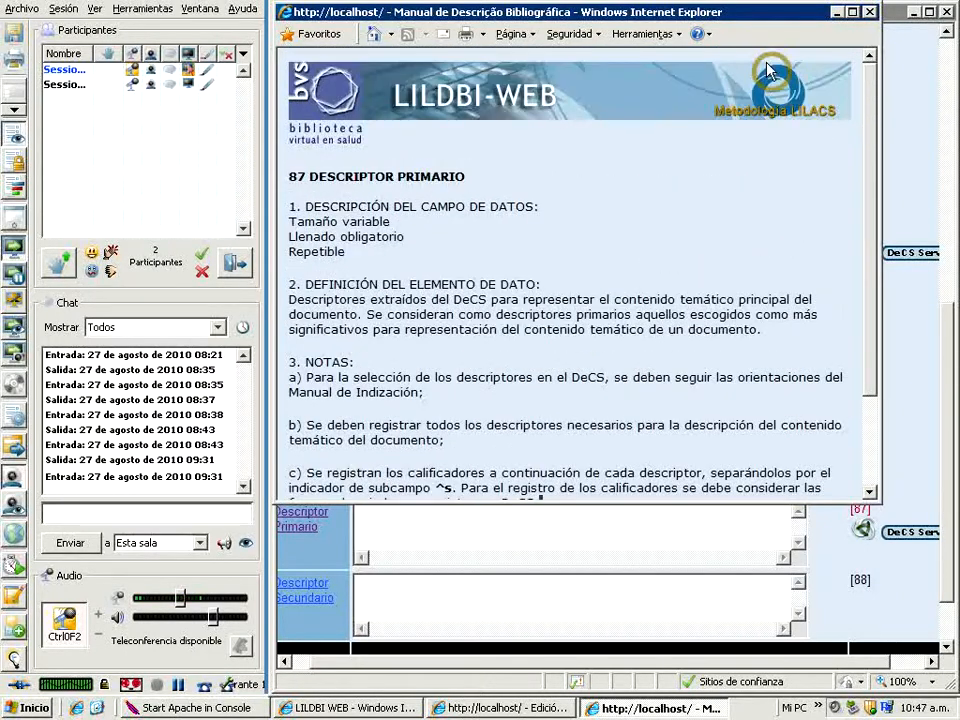
click(870, 13)
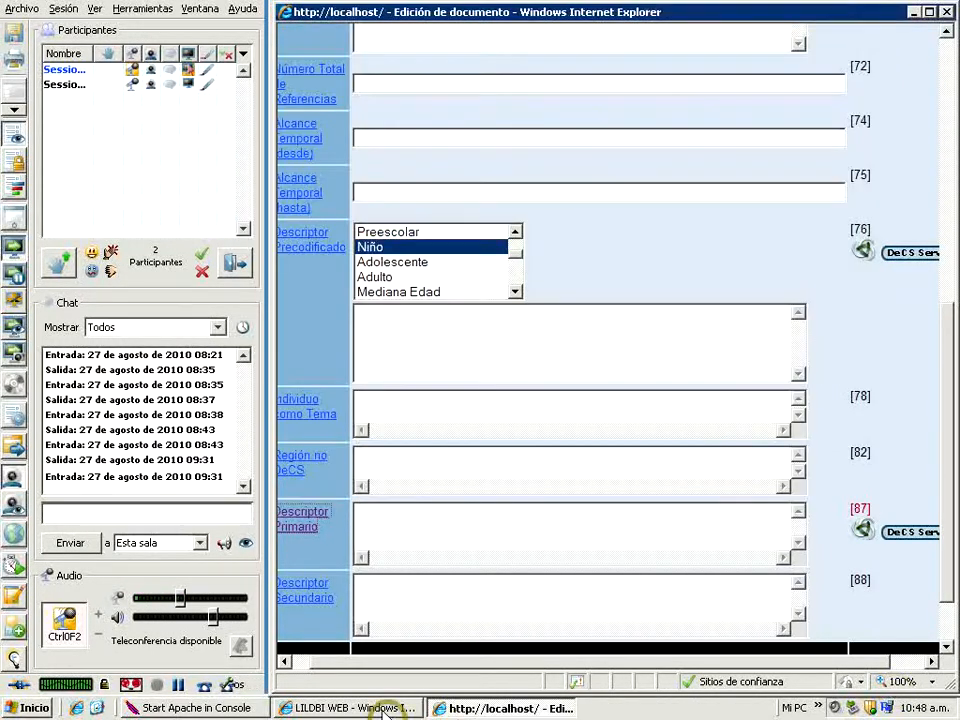
Step: Open the DeCS Server for Descriptor Primario and search the Índice Permutado for "sarampion"
click(889, 535)
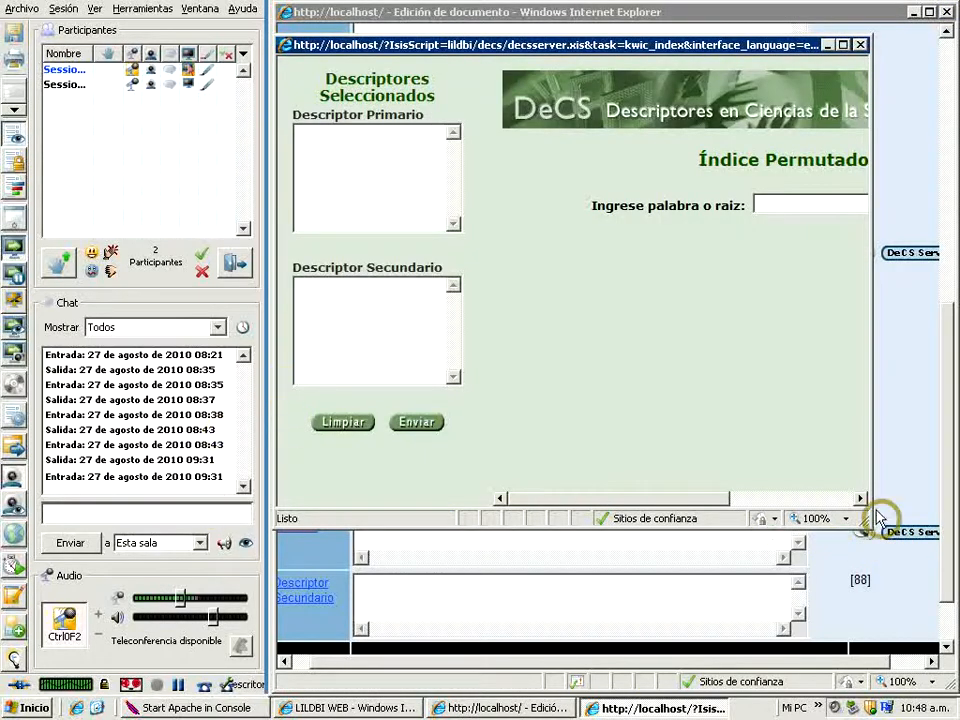
click(859, 499)
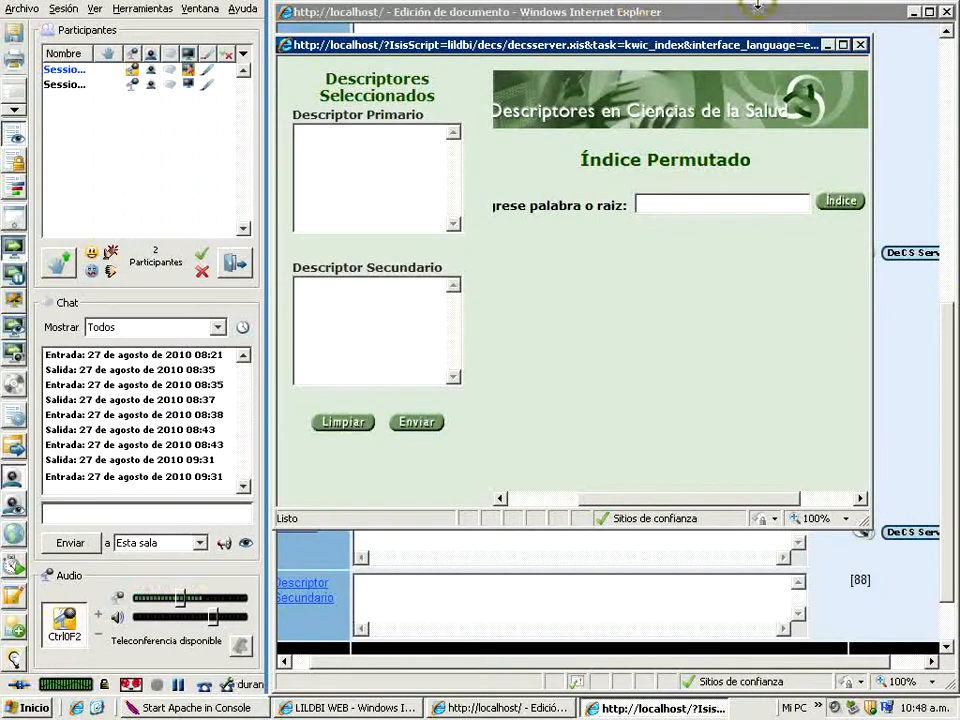
click(657, 198)
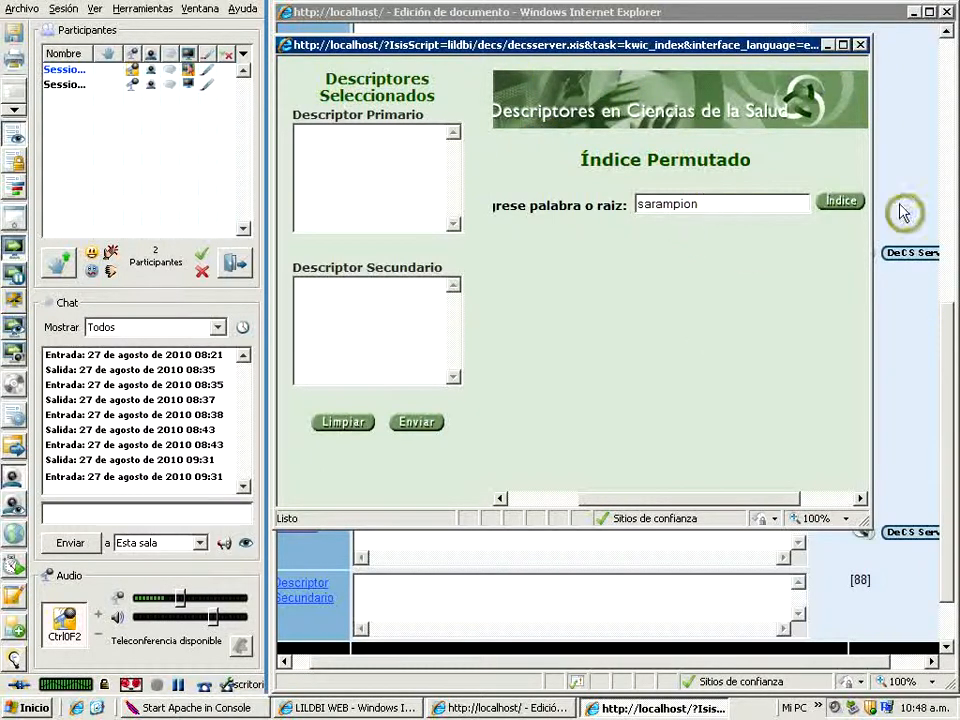
click(845, 202)
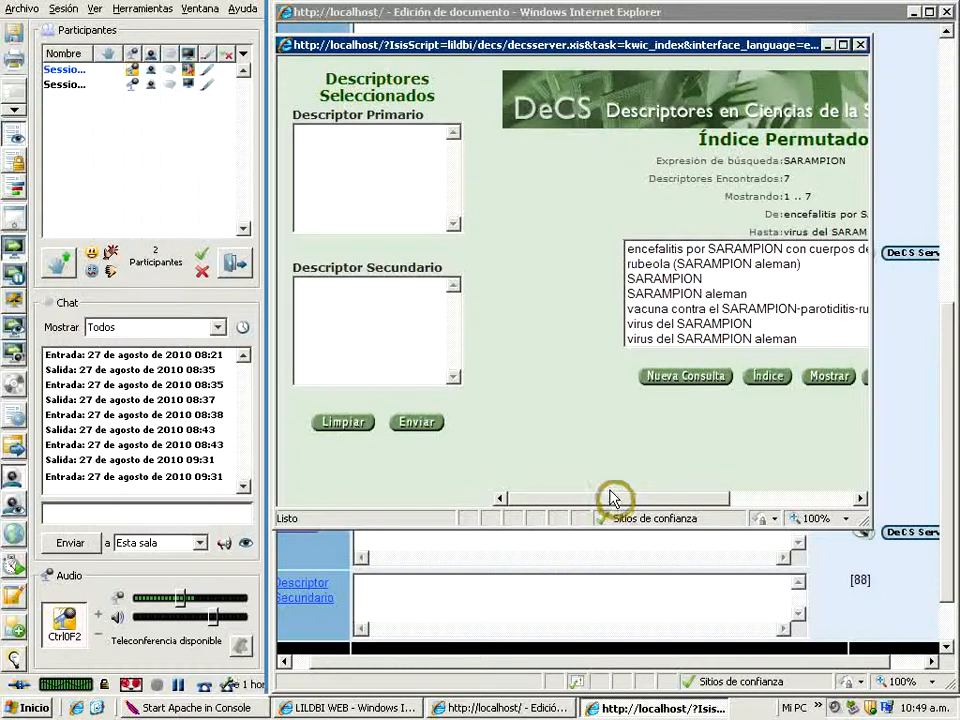
drag(613, 503, 671, 489)
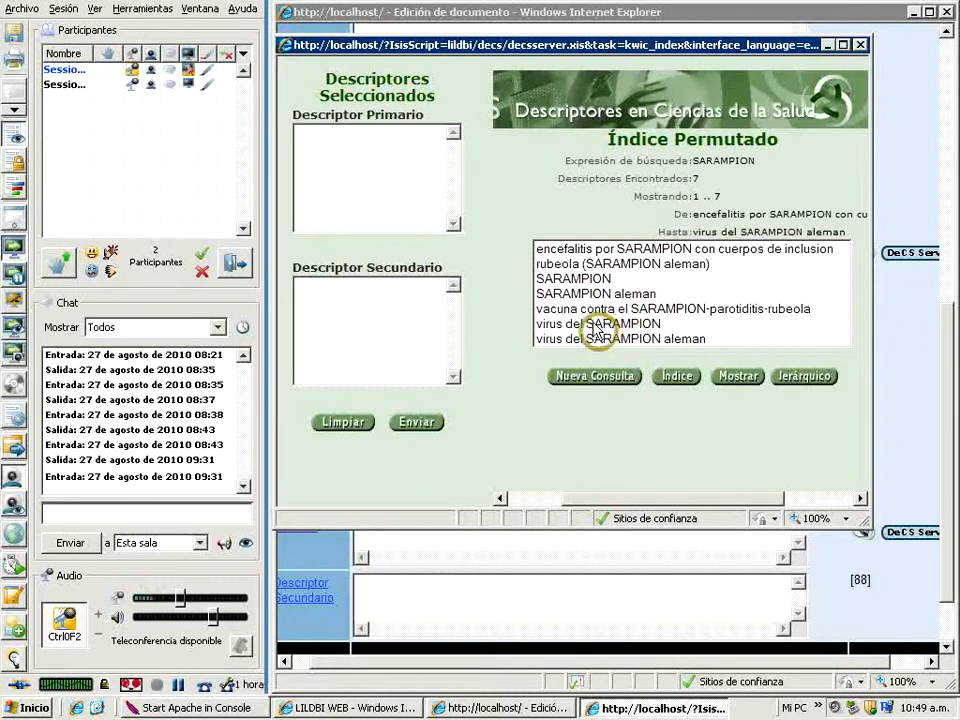
Step: Show the DeCS record for SARAMPION and maximize its window to view the definition and permitted qualifiers
click(548, 283)
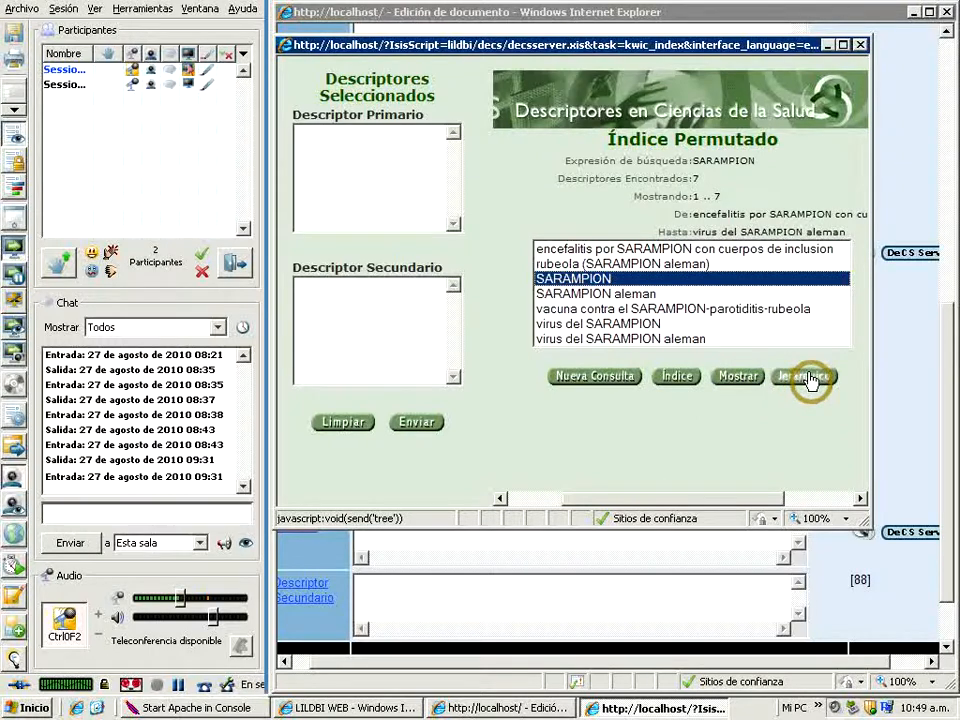
click(727, 384)
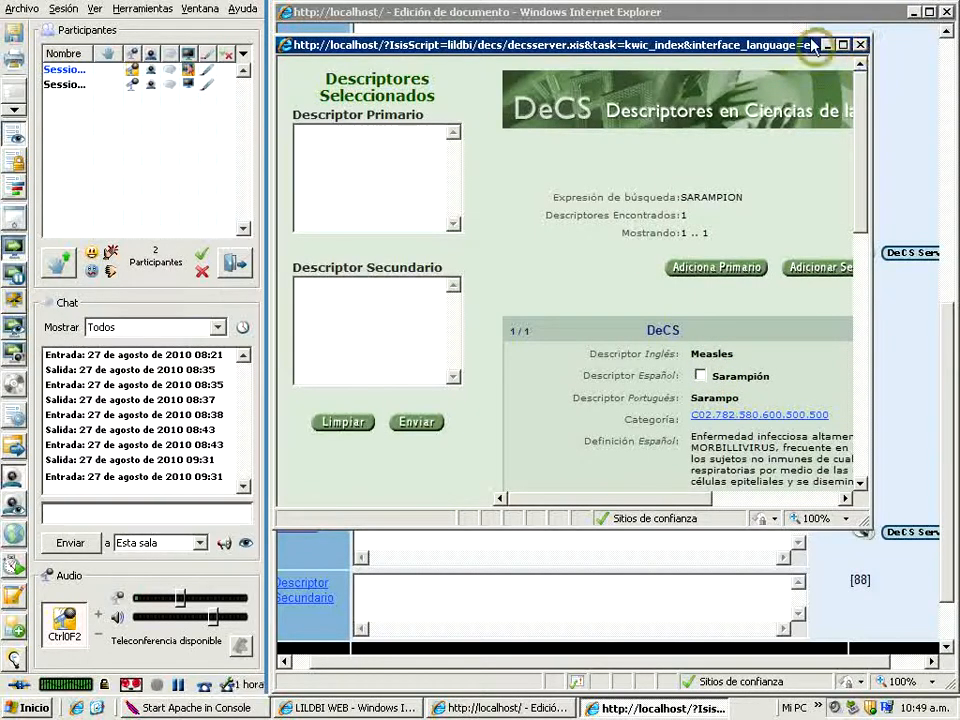
click(848, 48)
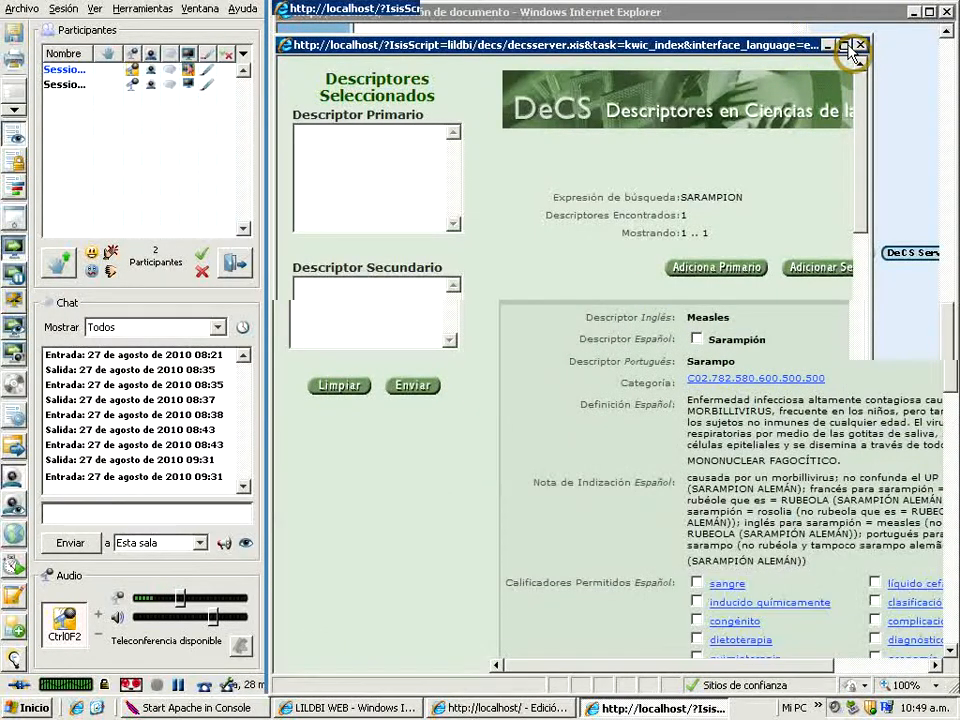
scroll(950, 657, down, 5)
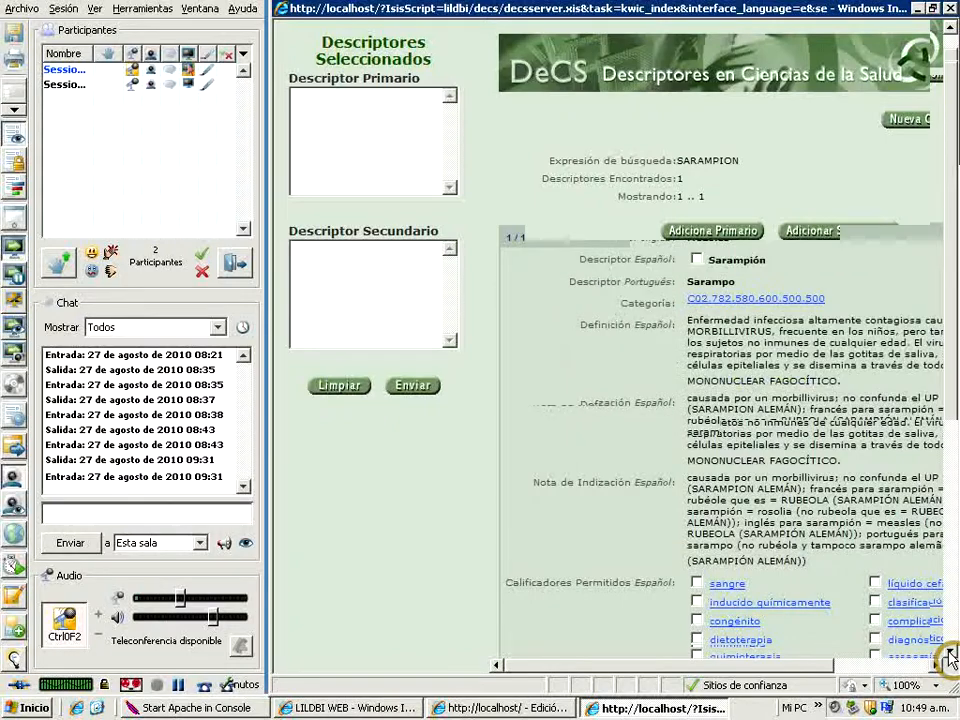
Step: Mark the descriptor Sarampión together with its qualifiers etiología, rehabilitación and terapia
drag(812, 663, 873, 641)
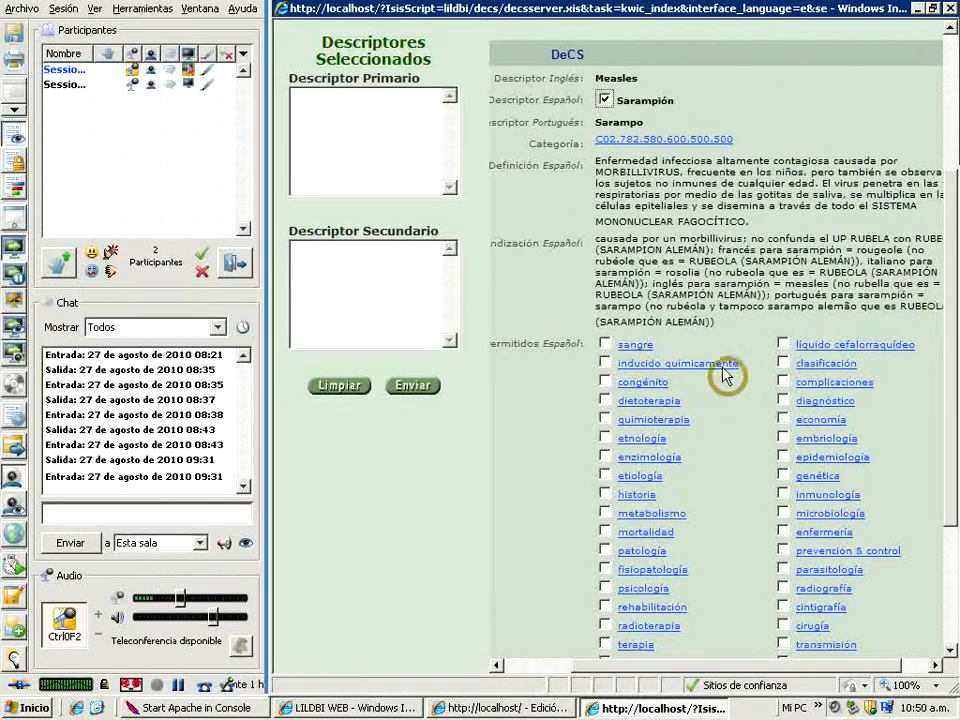
click(605, 477)
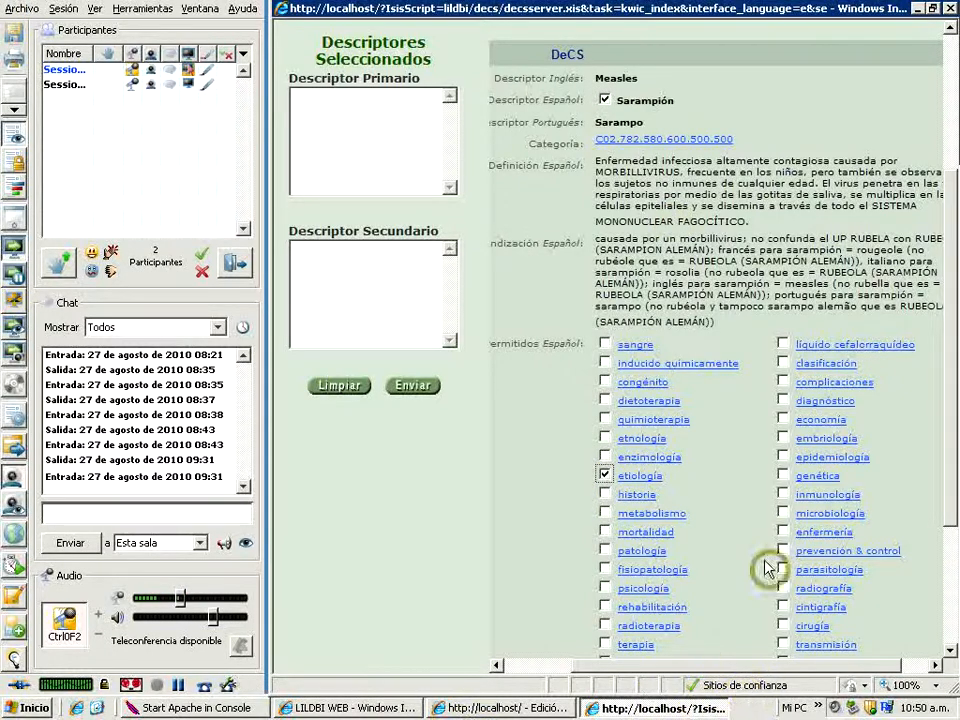
click(605, 610)
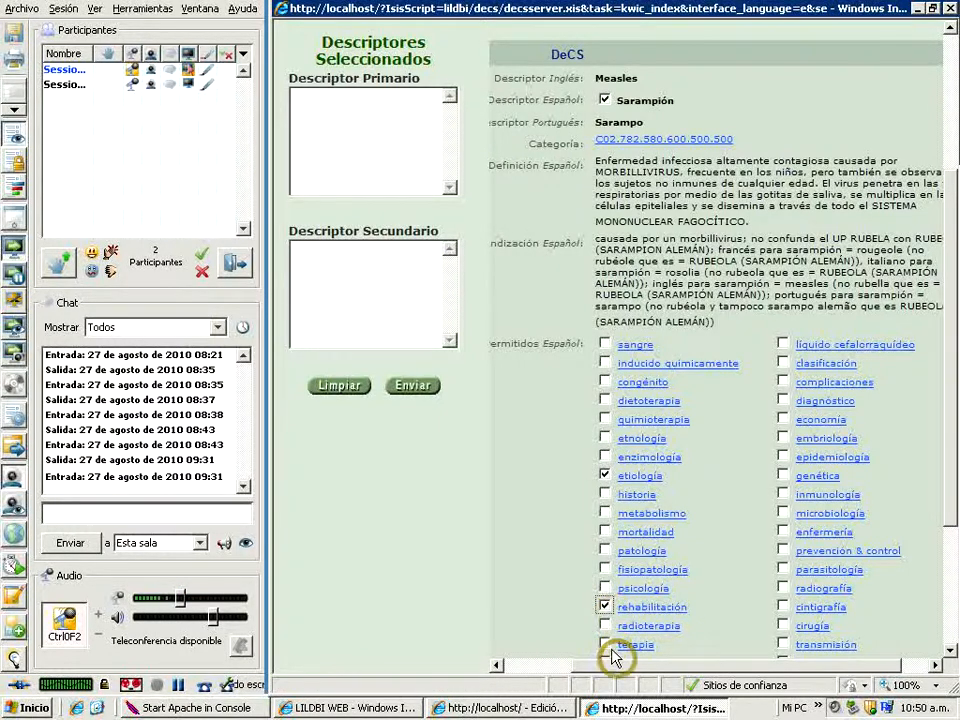
click(606, 645)
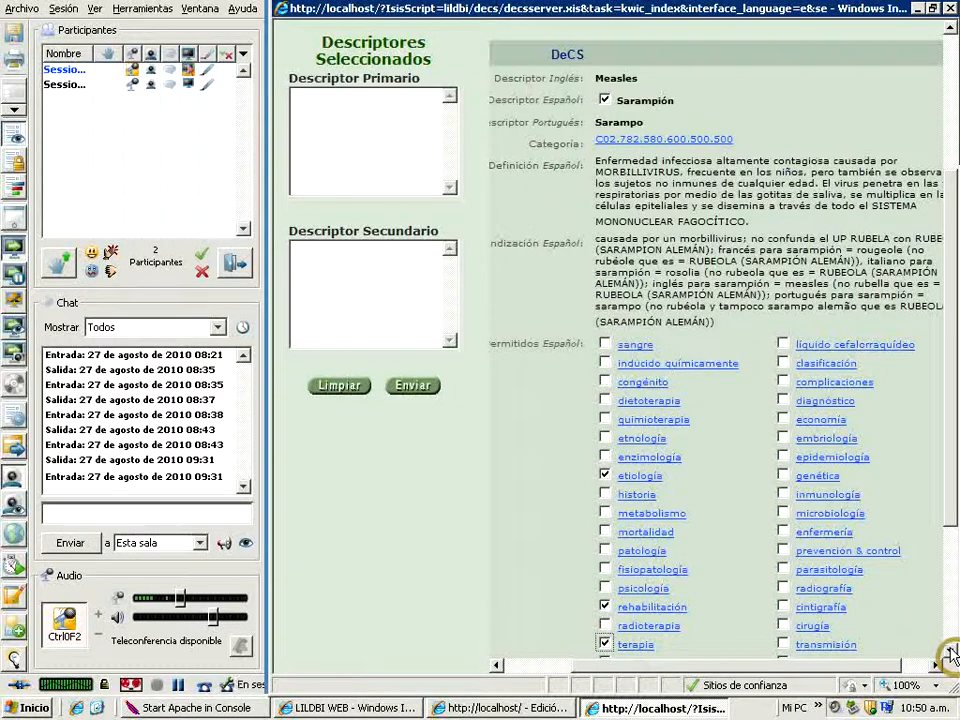
Step: Add the marked Sarampión descriptor with its qualifiers as Descriptor Primario and start a new DeCS query
scroll(950, 655, down, 3)
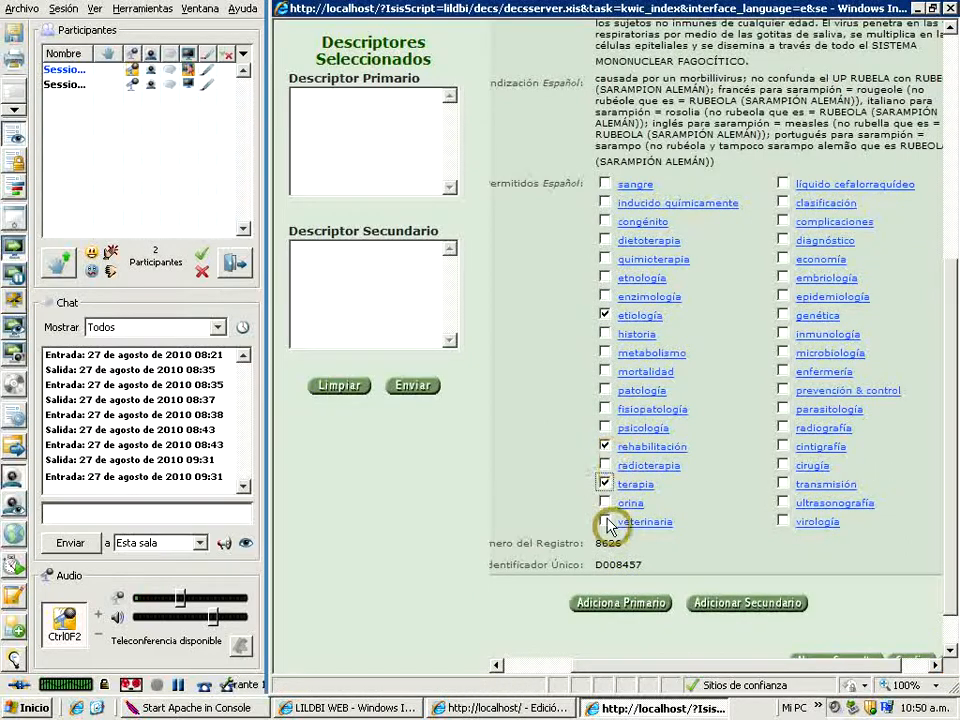
click(616, 605)
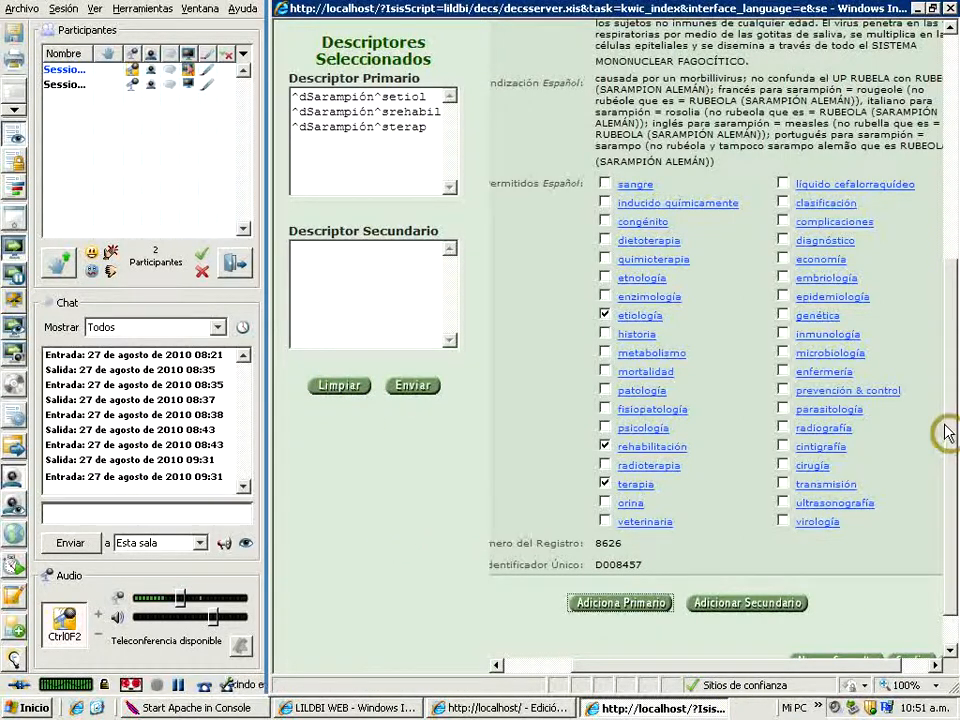
drag(952, 425, 919, 238)
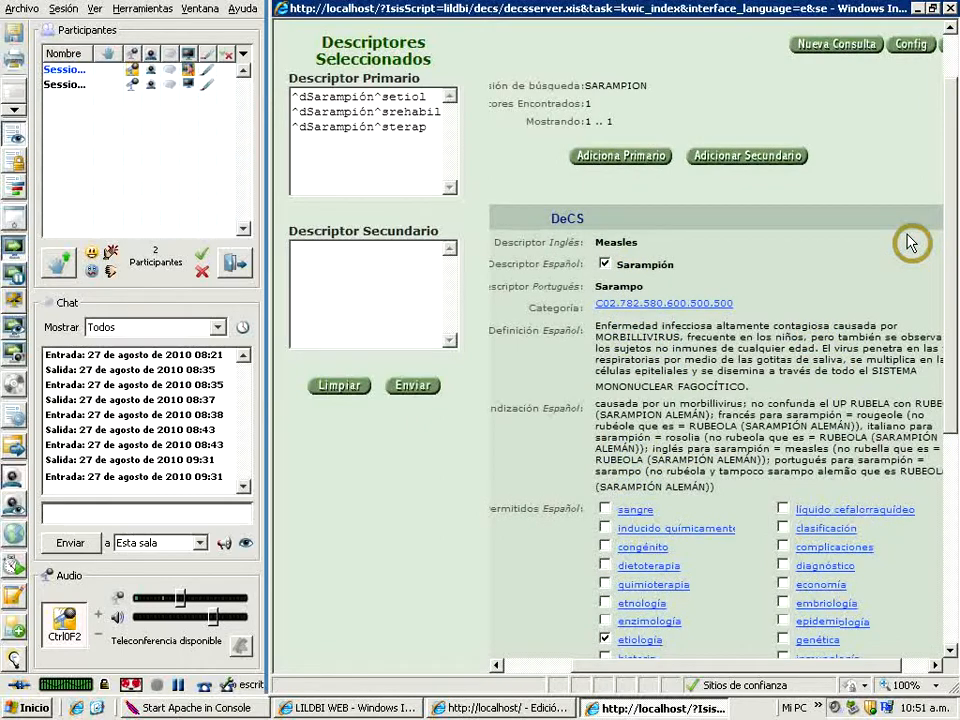
click(816, 46)
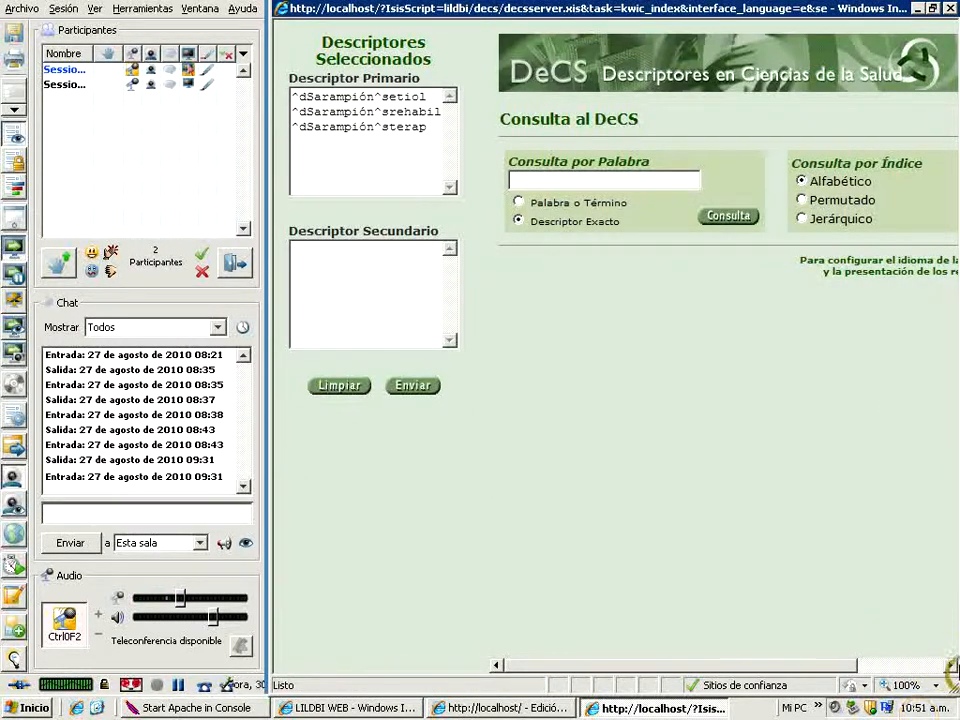
Step: Search the DeCS Índice Alfabético for "Argentina"
click(952, 667)
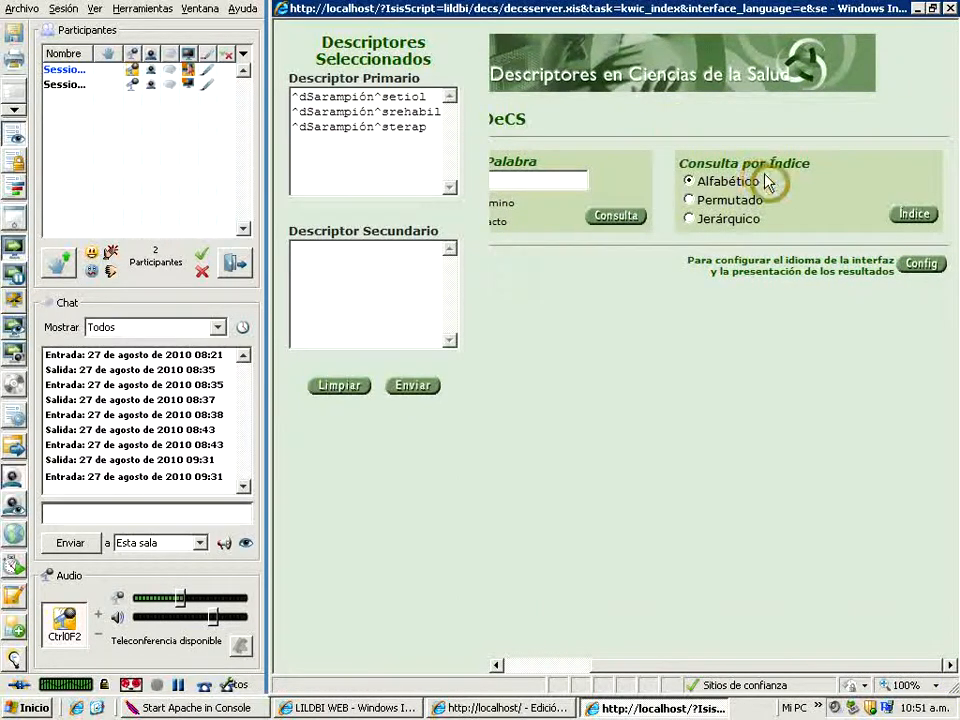
click(907, 216)
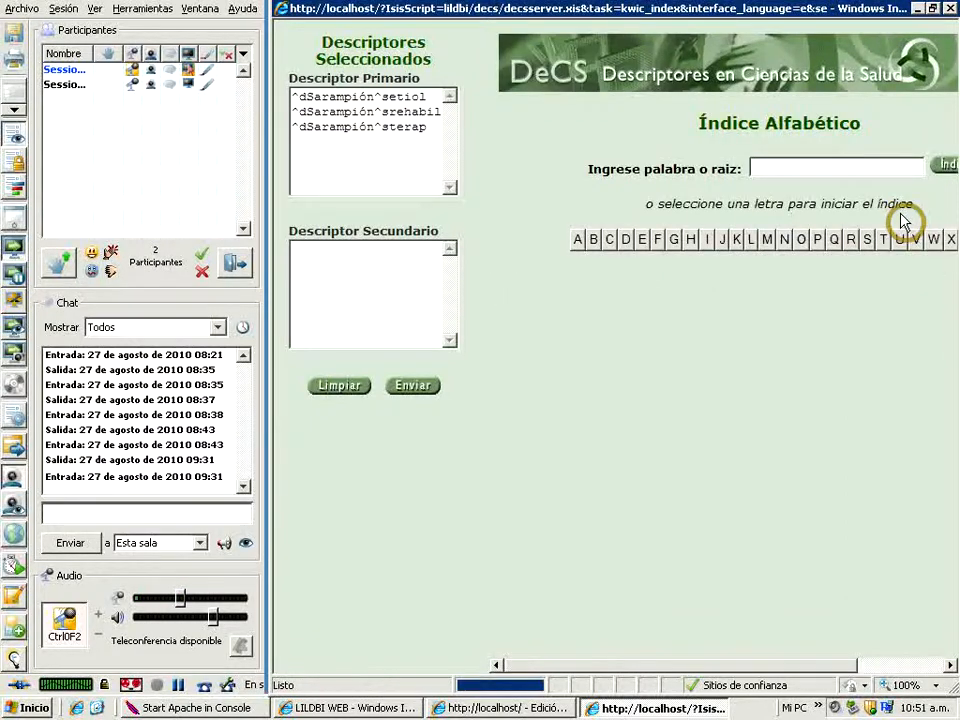
click(763, 164)
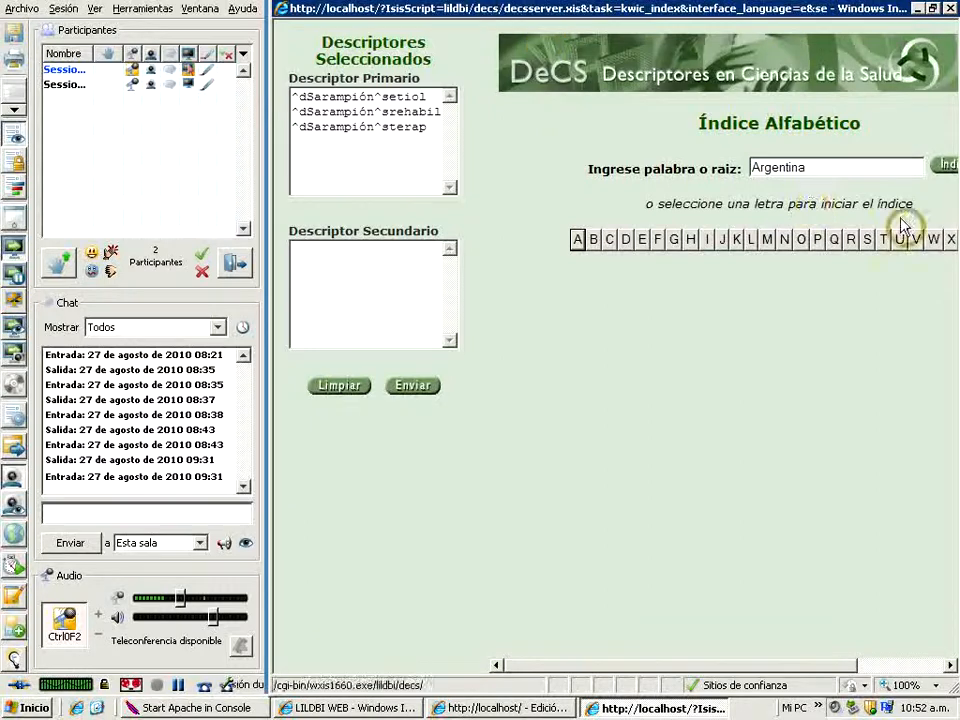
click(944, 170)
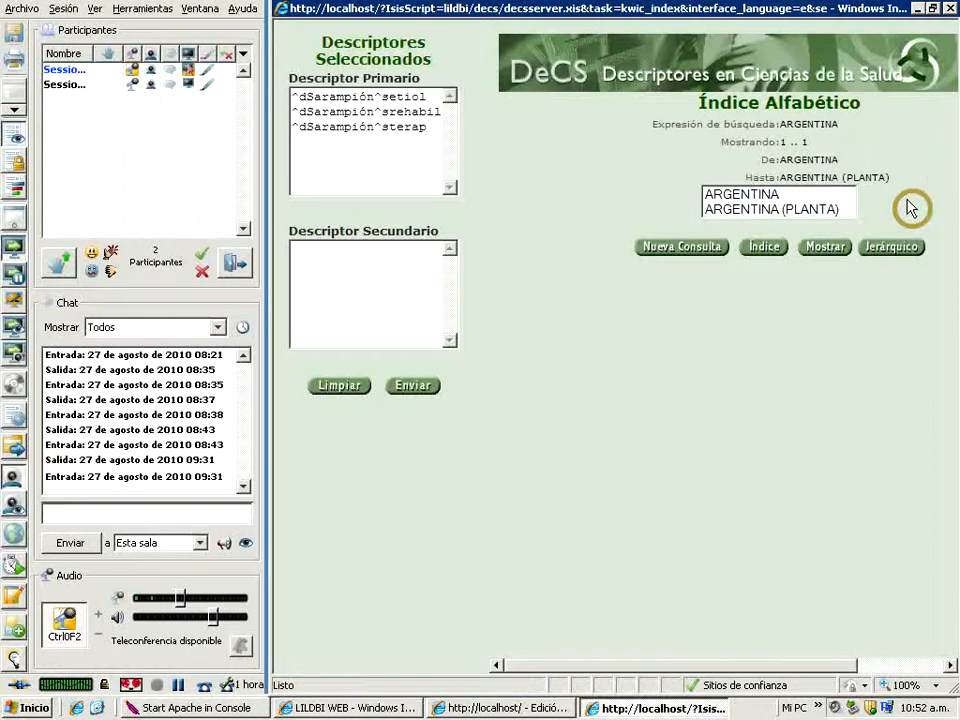
Step: Show the DeCS record for ARGENTINA and add Argentina with the qualifier epidemiología as Descriptor Secundario
click(745, 194)
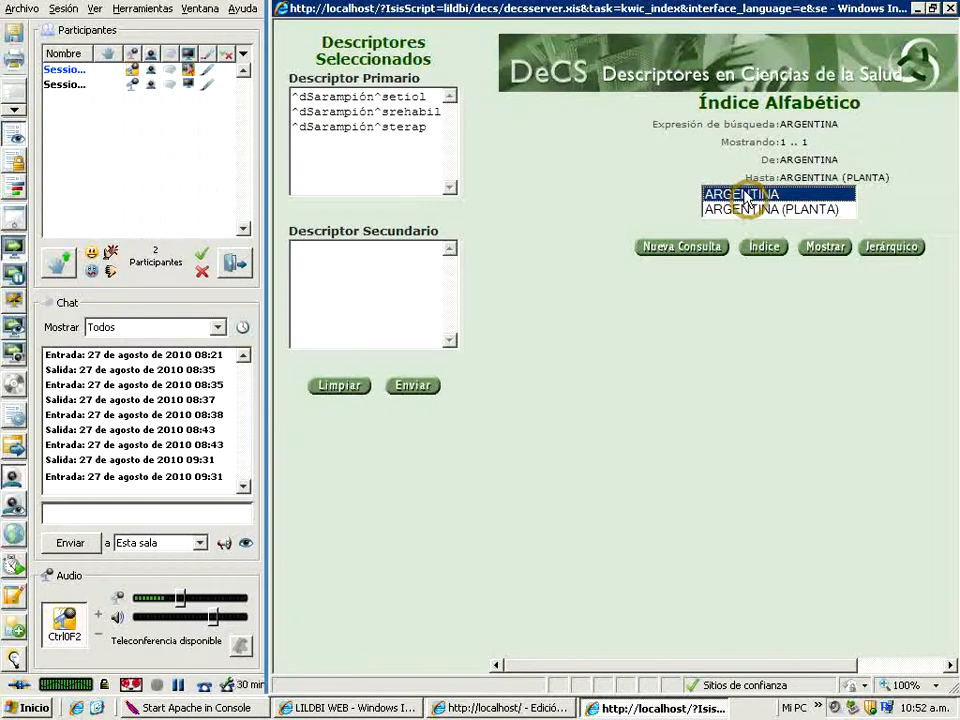
click(826, 248)
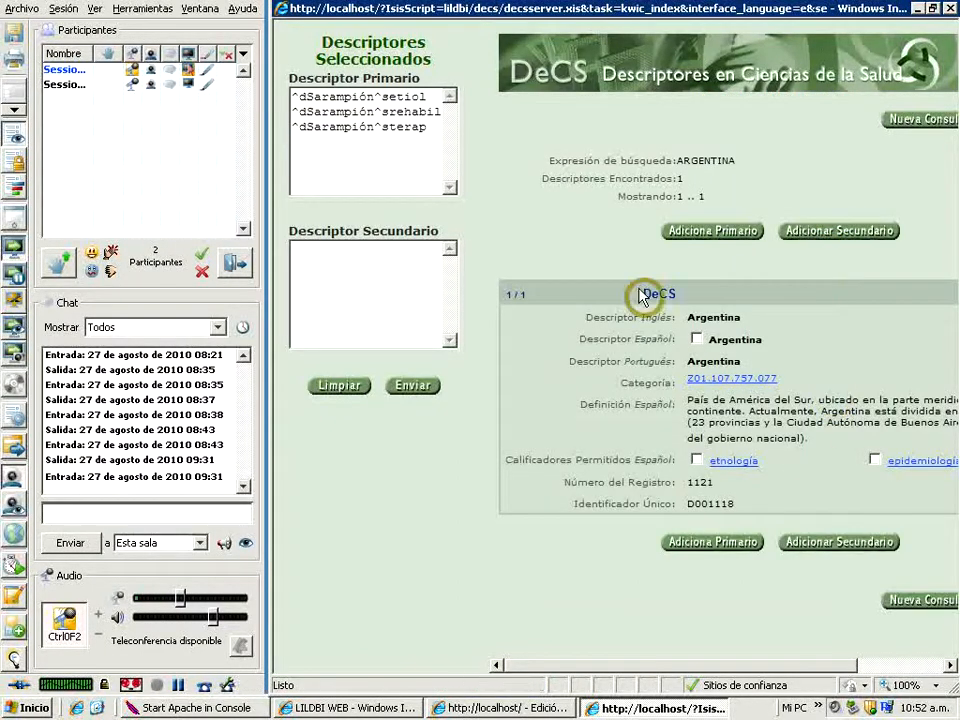
click(695, 340)
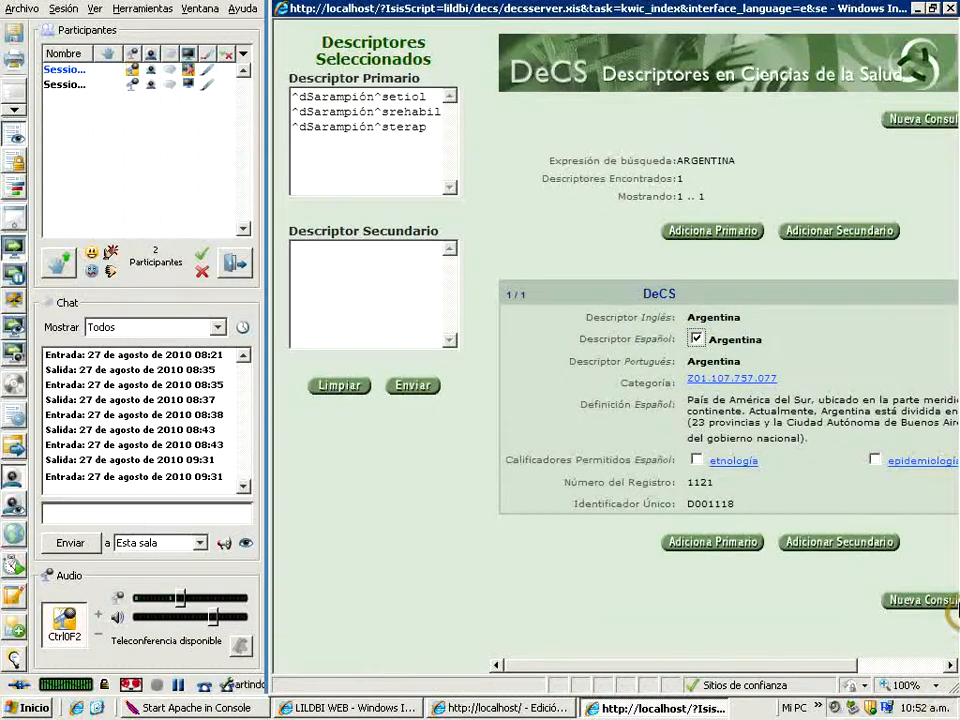
click(951, 665)
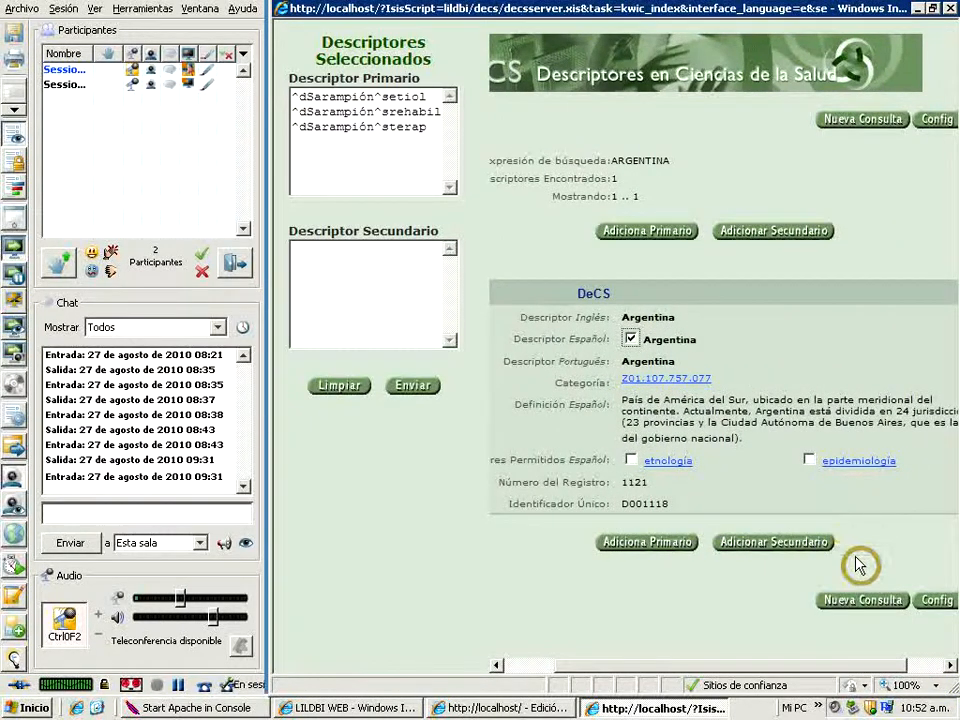
click(809, 462)
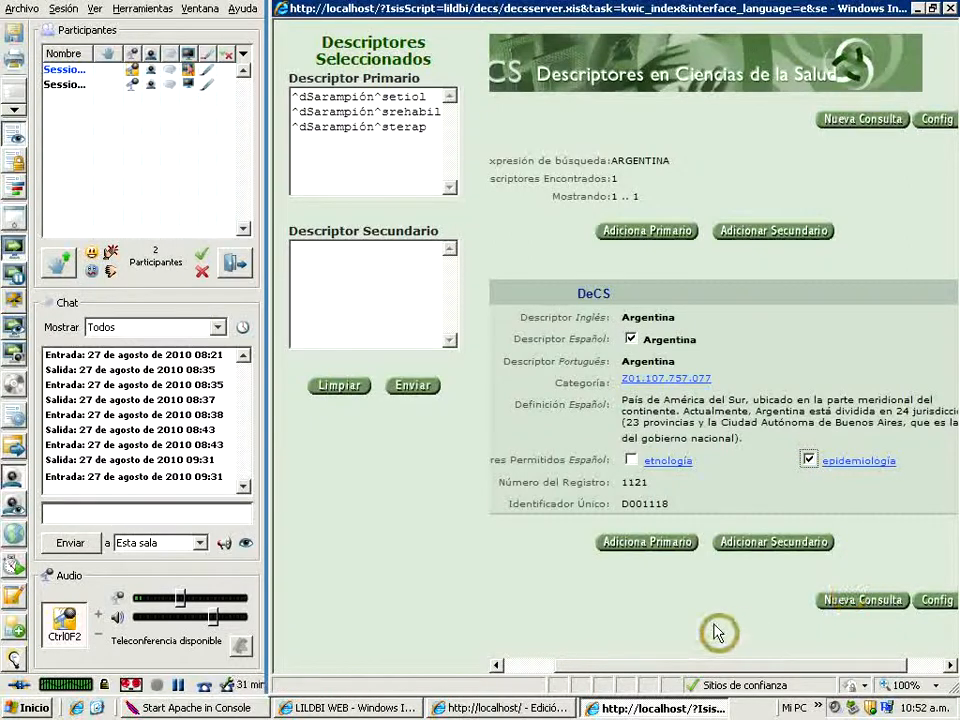
click(752, 548)
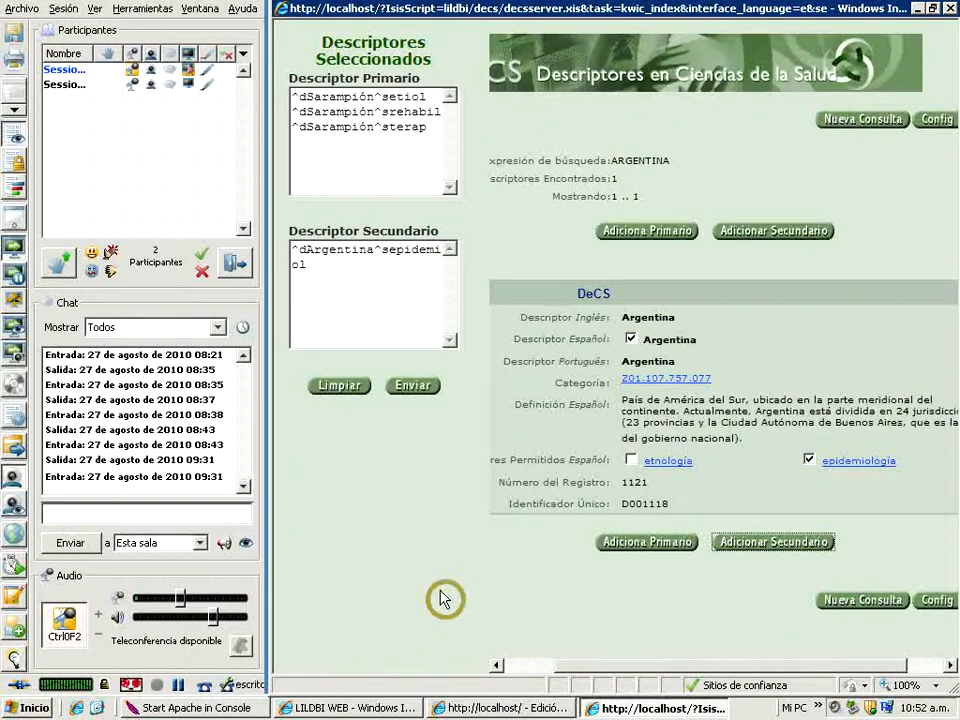
Step: Send the selected primary and secondary descriptors to the document's indexing form and close the DeCS window
click(407, 390)
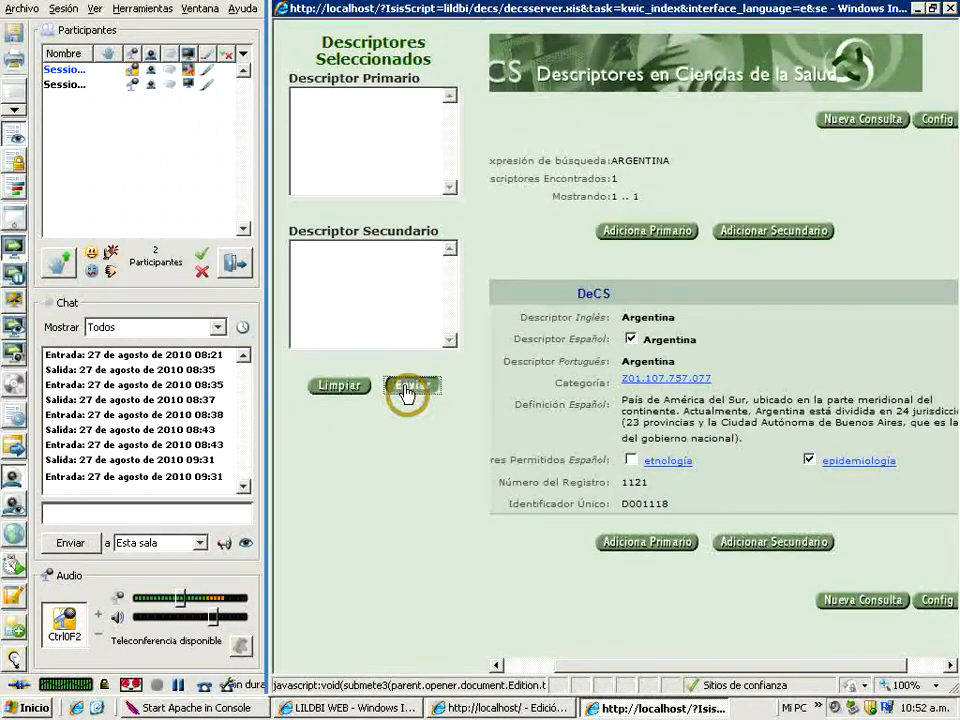
click(950, 9)
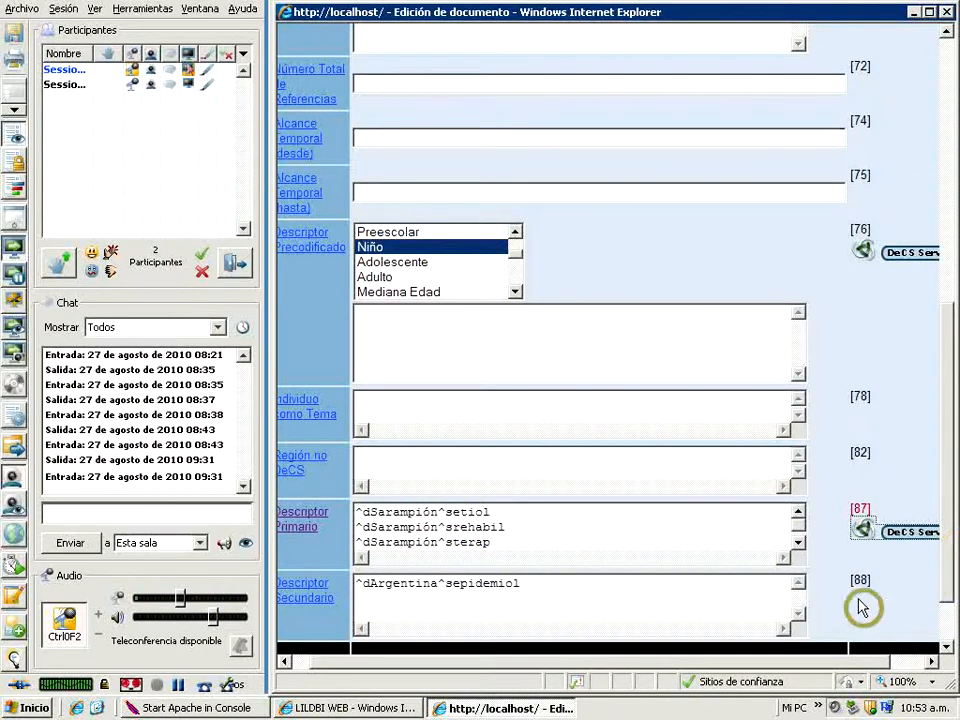
Step: Confirm and save the indexing of the source record, and exit the database administration
click(948, 647)
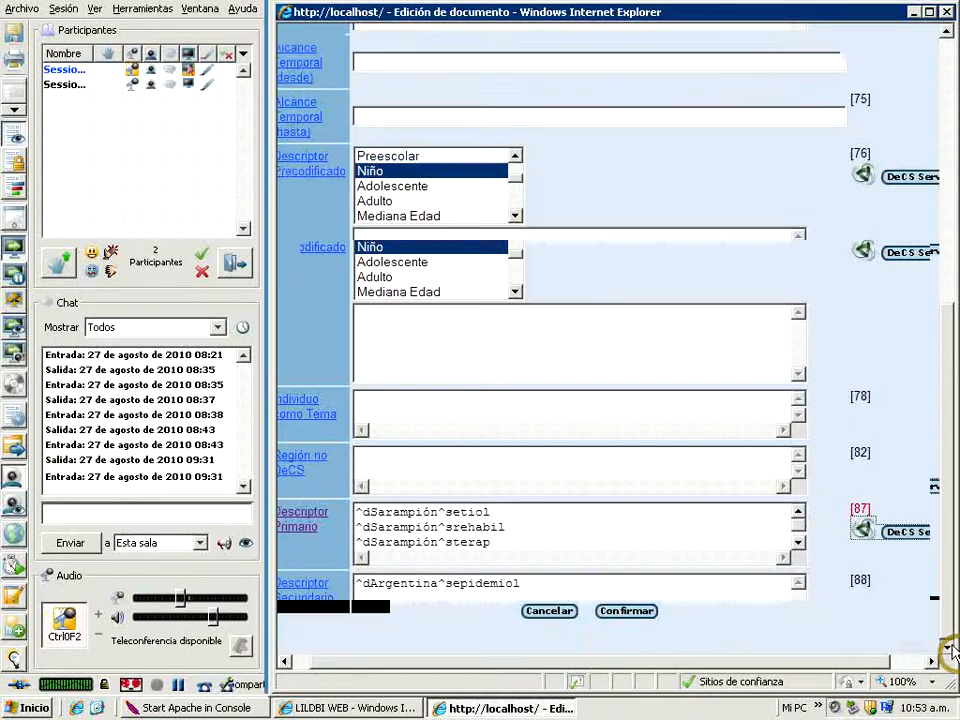
click(630, 612)
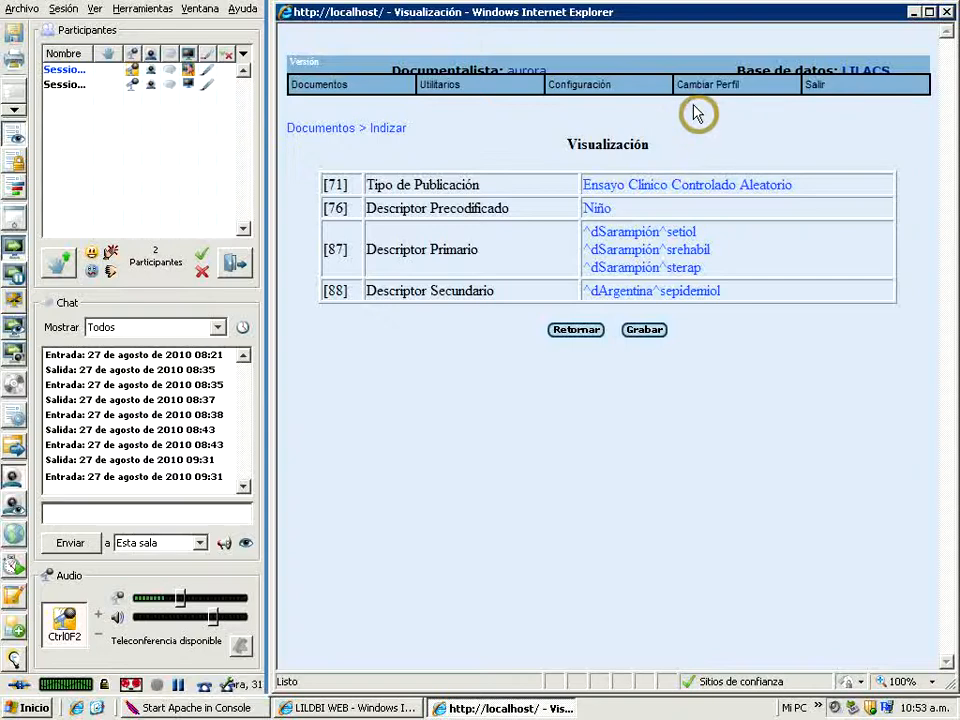
click(643, 330)
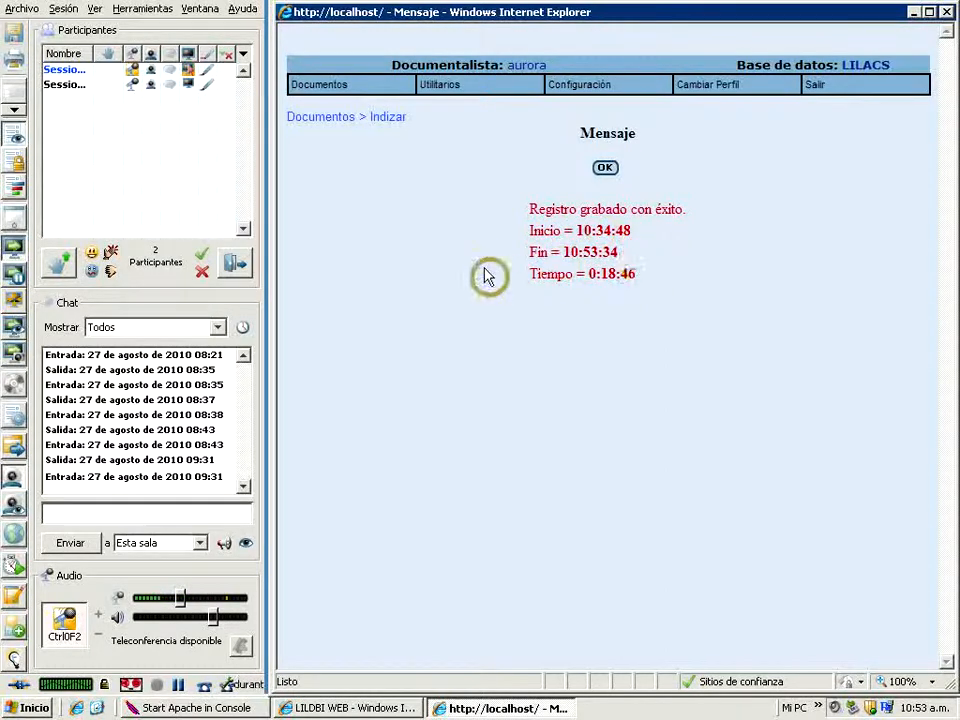
click(605, 171)
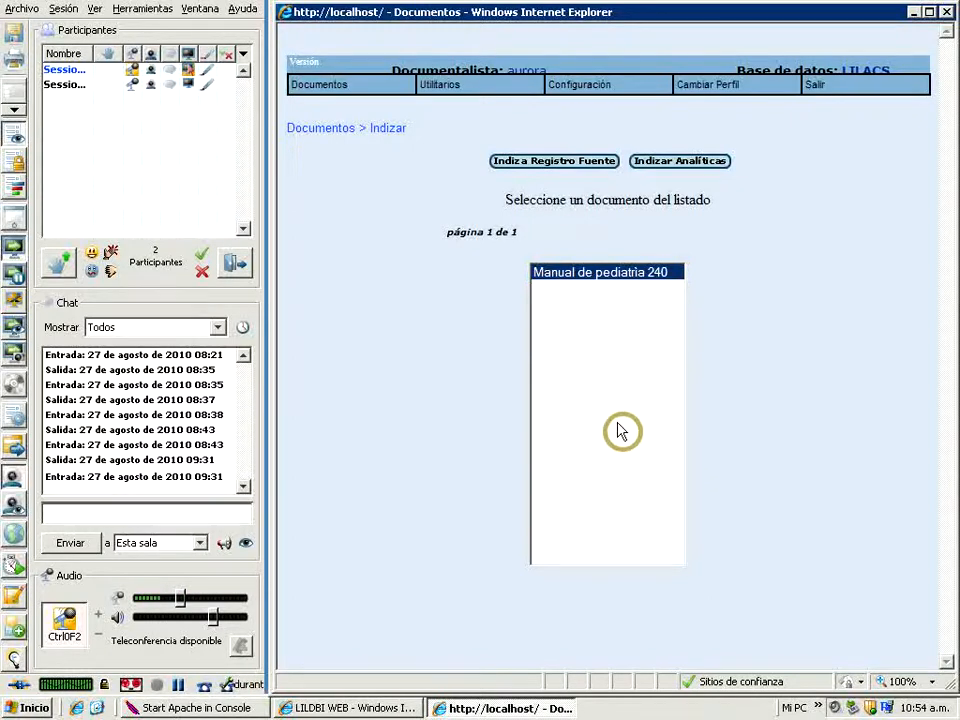
click(816, 93)
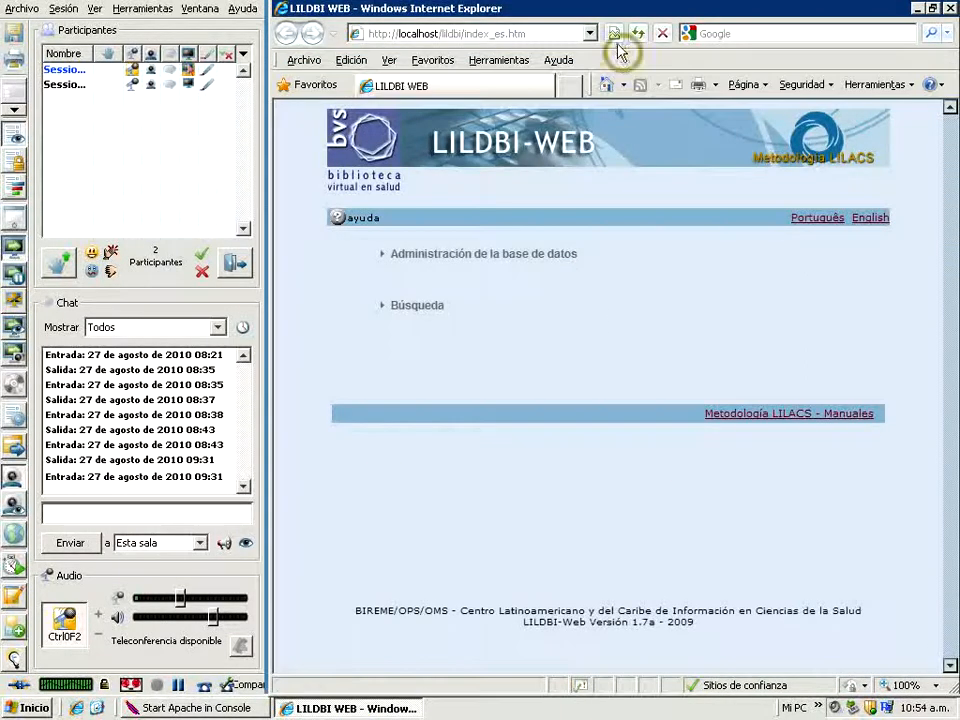